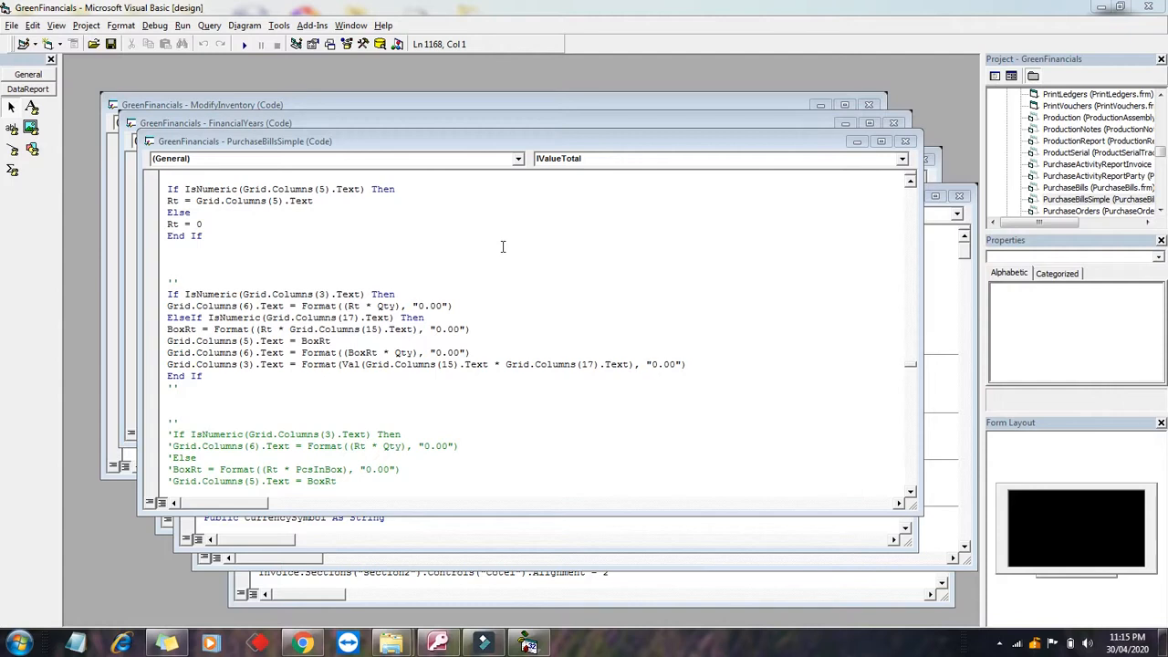
Step: Run the GreenFinancials project from the VB6 toolbar to bring up its Log In Form
{"action": "left_click", "coordinate": [243, 44]}
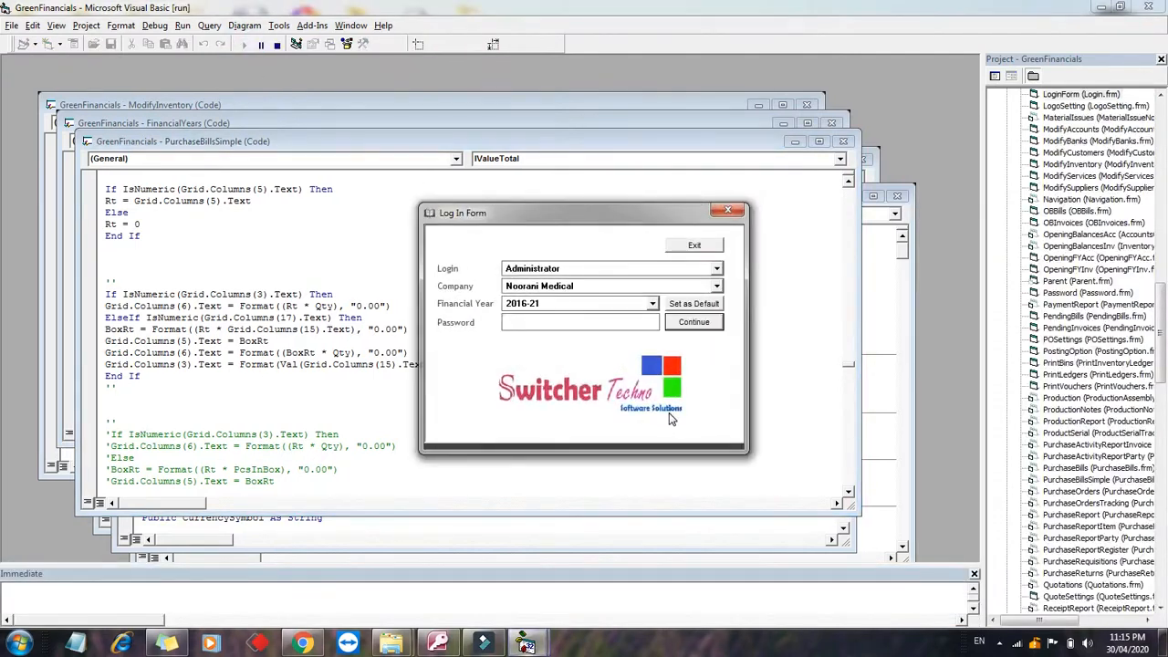
Step: Log in as Administrator with the password to Noorani Medical for financial year 2016-21
{"action": "left_click", "coordinate": [599, 269]}
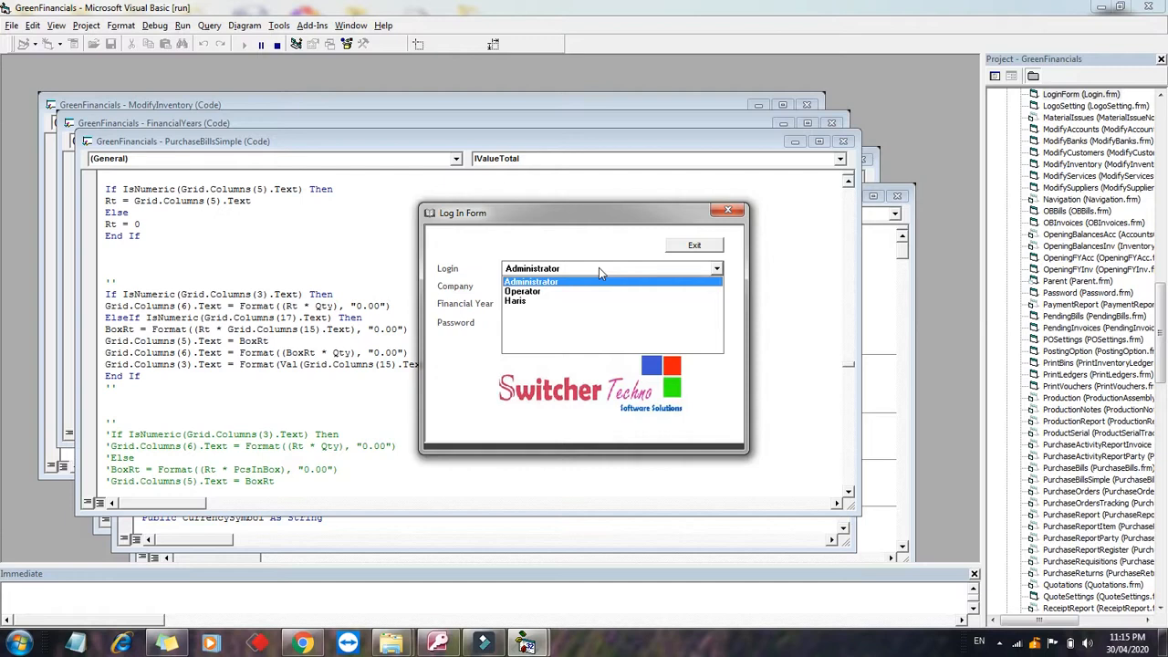
{"action": "left_click", "coordinate": [598, 267]}
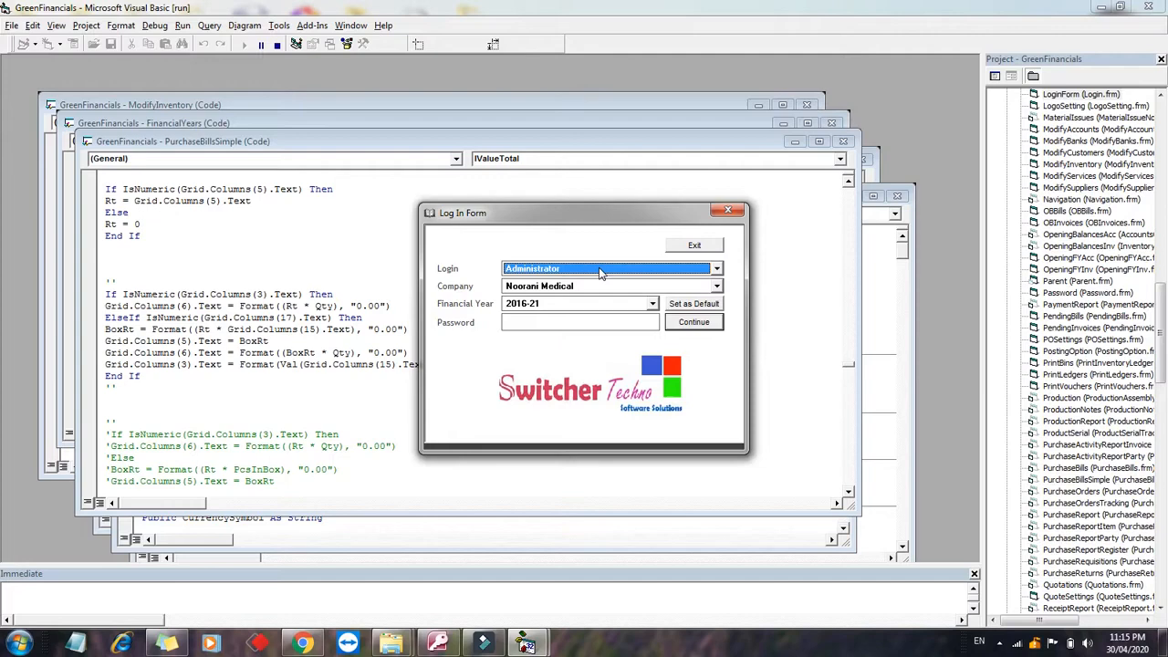
{"action": "left_click", "coordinate": [577, 321]}
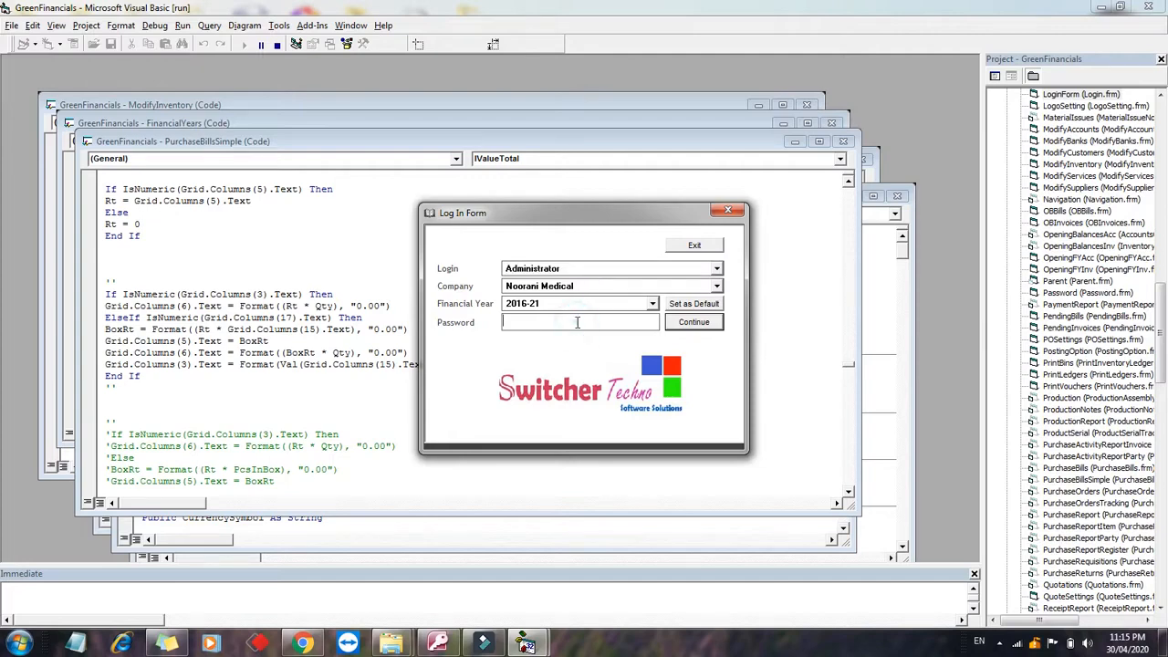
{"action": "key", "text": "Return"}
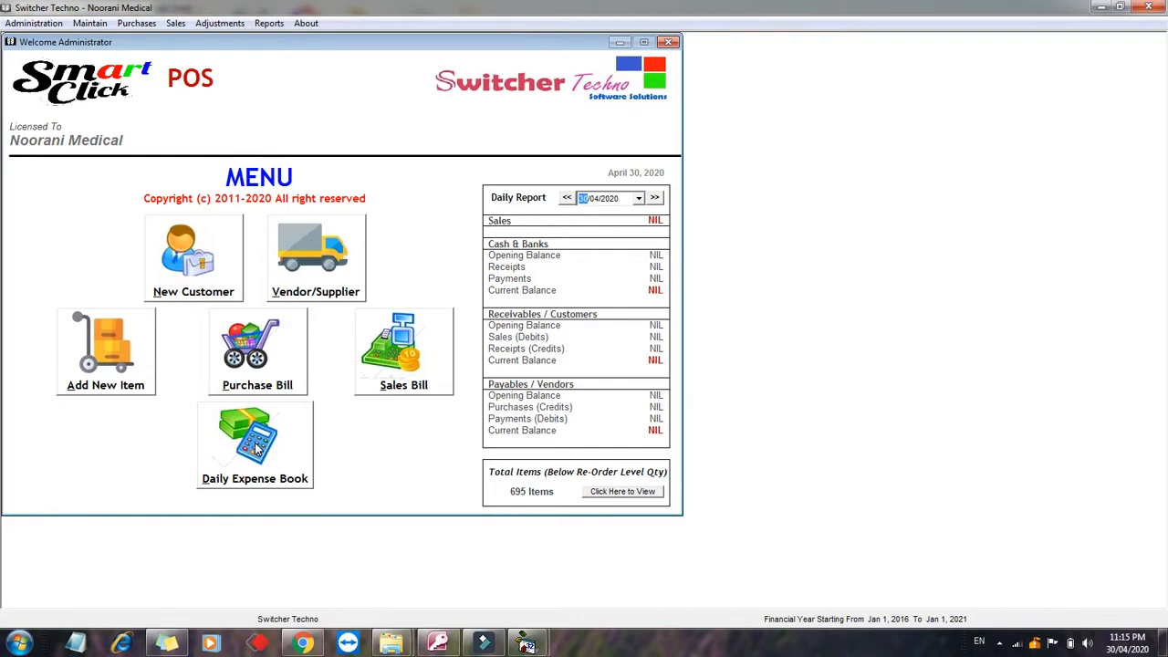
Step: Open the customer records and select the Credit Customers group
{"action": "left_click", "coordinate": [210, 259]}
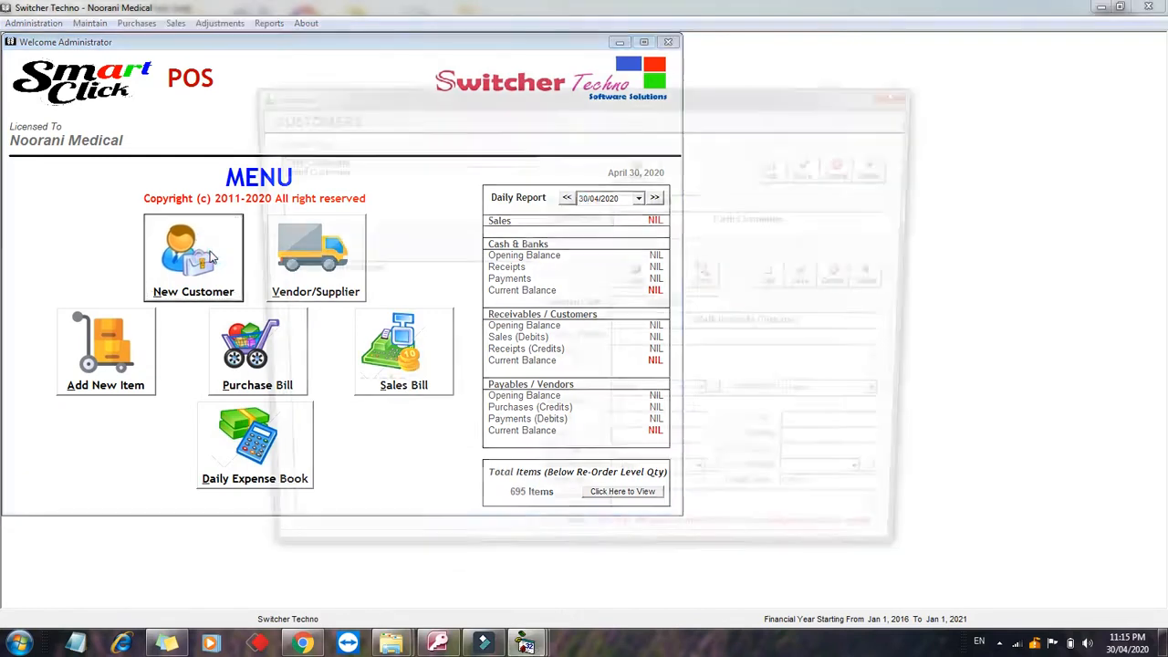
{"action": "left_click_drag", "start_coordinate": [423, 96], "coordinate": [321, 63]}
{"action": "left_click", "coordinate": [280, 132]}
{"action": "left_click", "coordinate": [274, 139]}
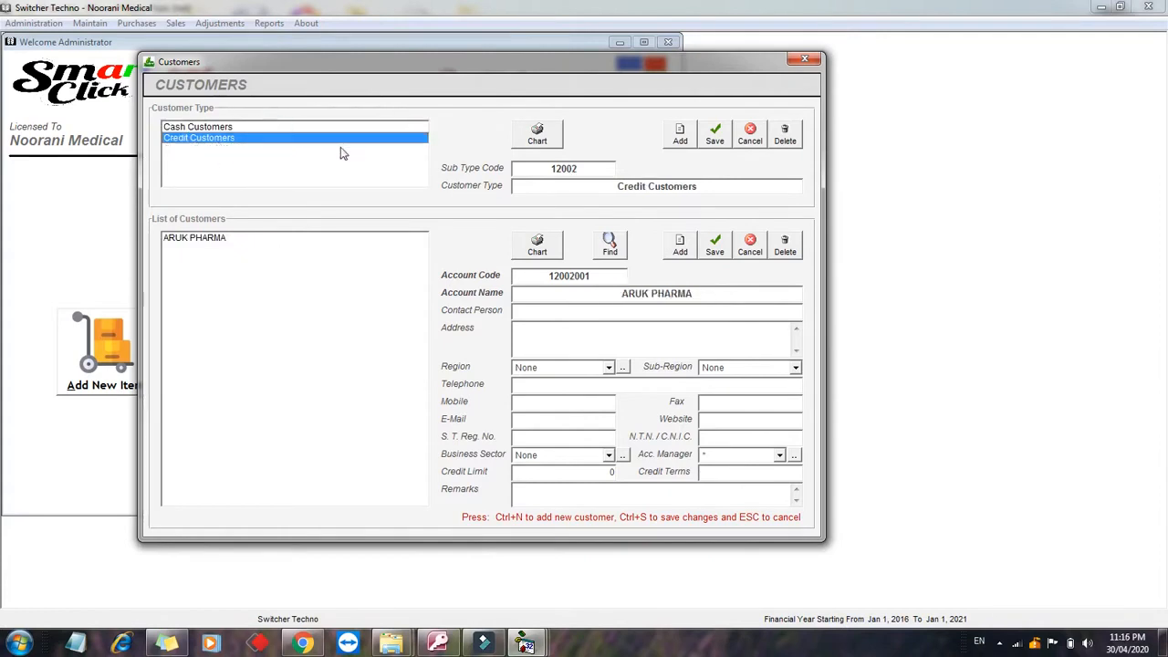
{"action": "left_click", "coordinate": [192, 129]}
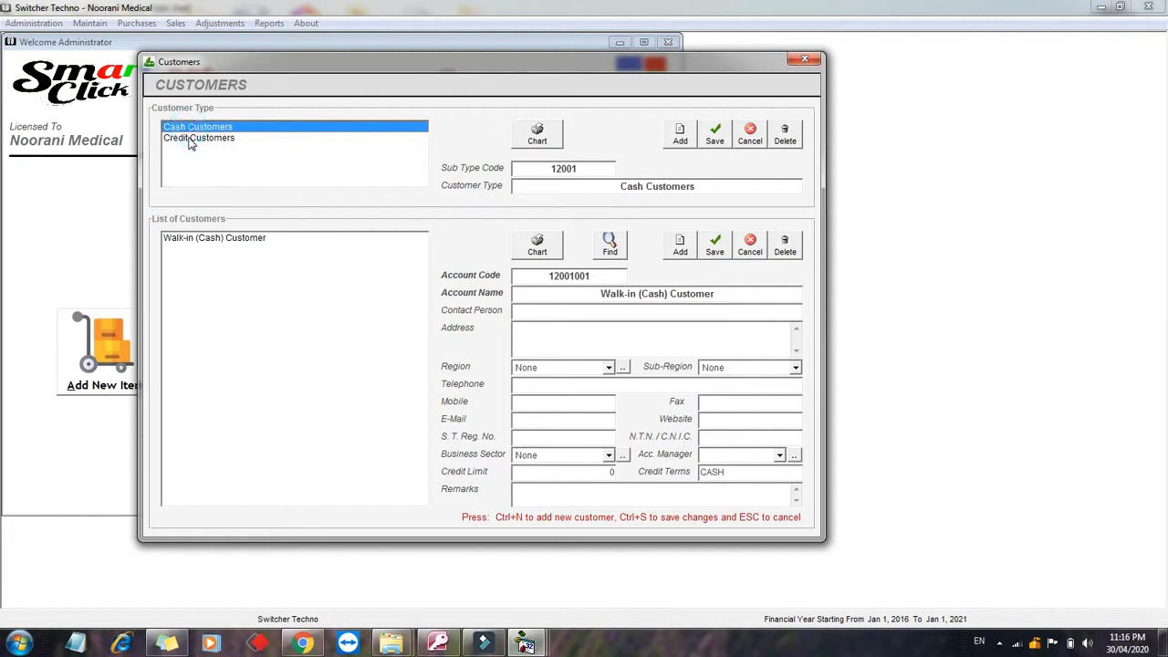
{"action": "left_click", "coordinate": [189, 138]}
Step: Add and save Danish Pharmacy as a new credit customer, then close the Customers window
{"action": "left_click", "coordinate": [670, 247]}
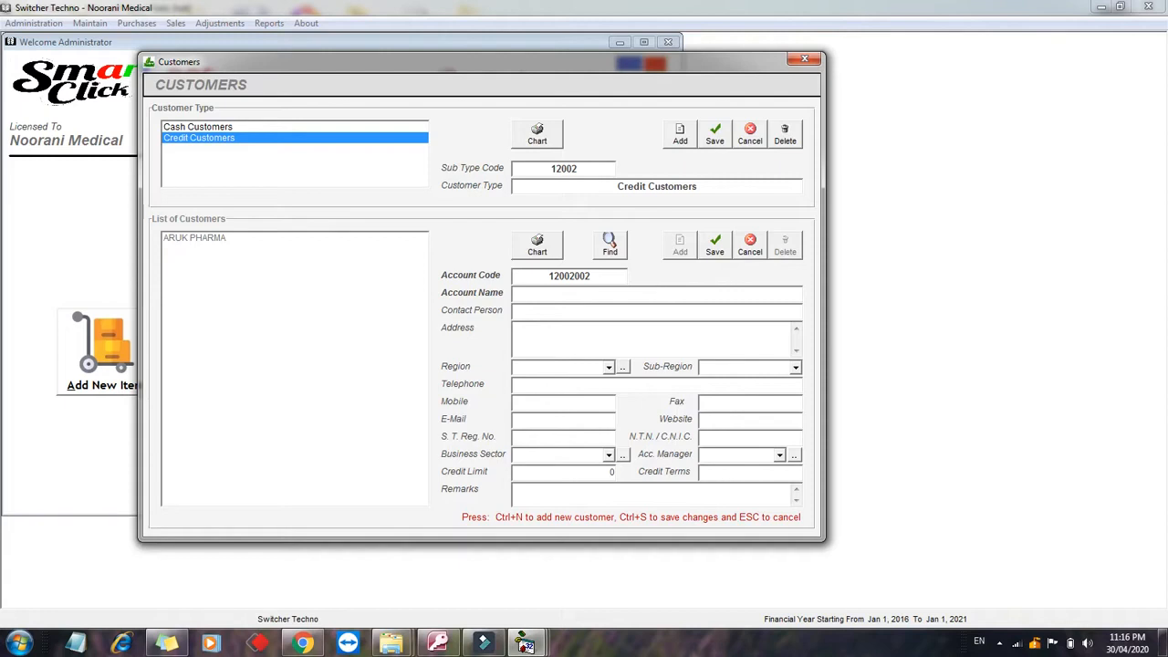
{"action": "type", "text": "Danish Pharmacy"}
{"action": "key", "text": "Return"}
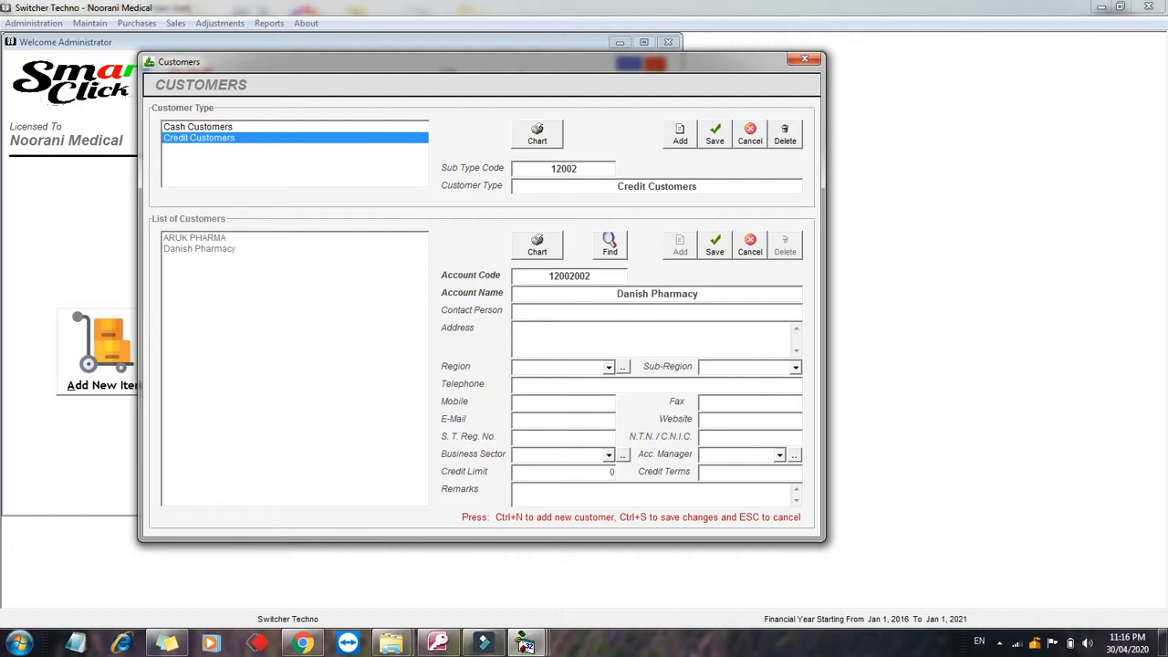
{"action": "key", "text": "Return"}
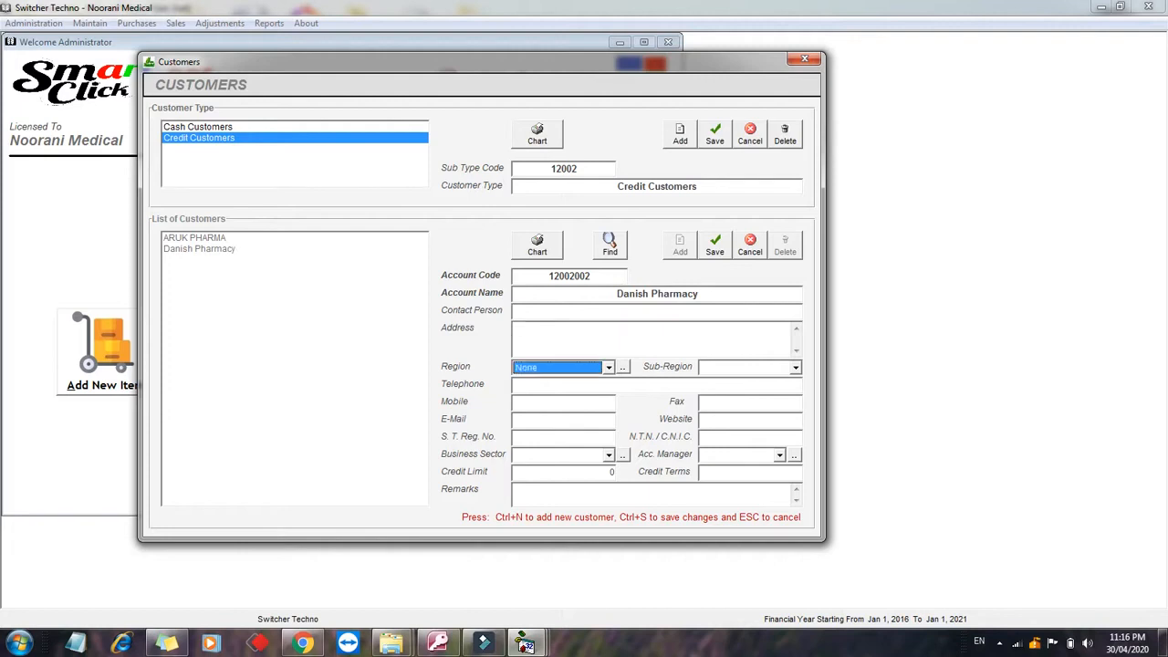
{"action": "key", "text": "Return"}
{"action": "key", "text": "Return"}
{"action": "key", "text": "Return"}
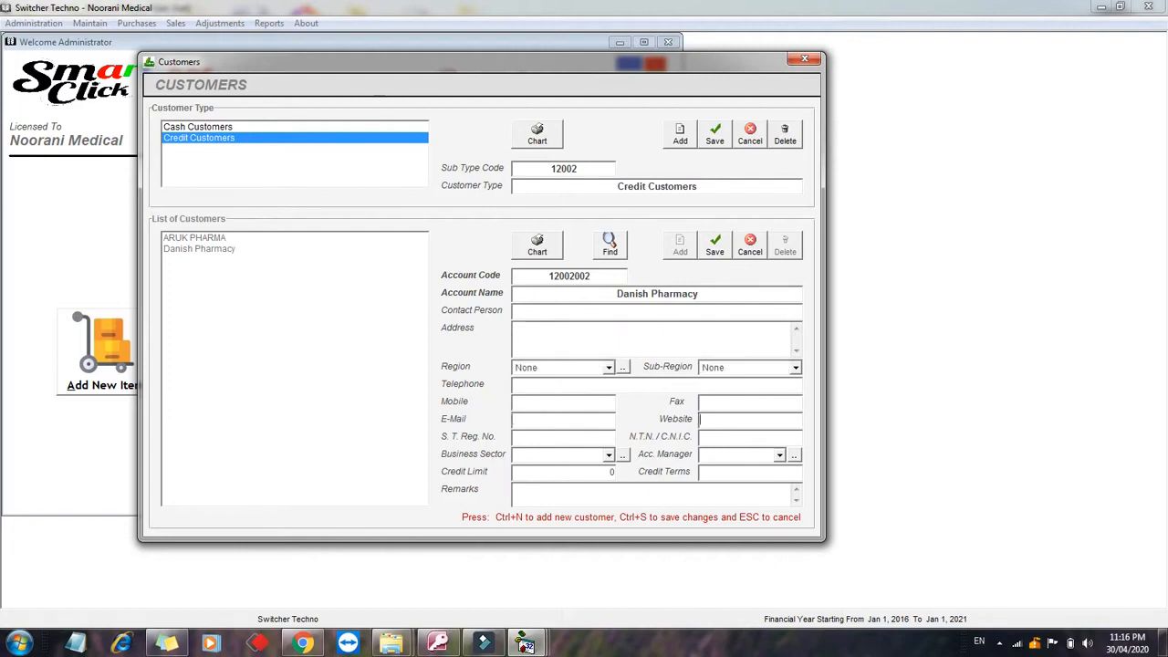
{"action": "key", "text": "Return"}
{"action": "key", "text": "Return"}
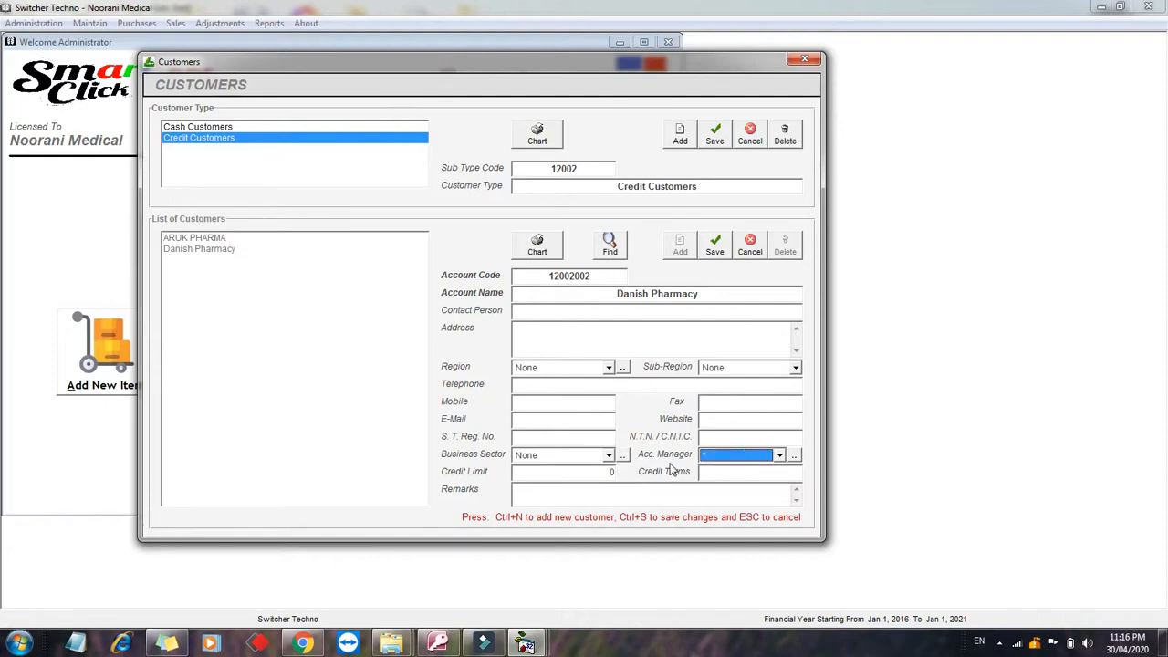
{"action": "left_click", "coordinate": [598, 472]}
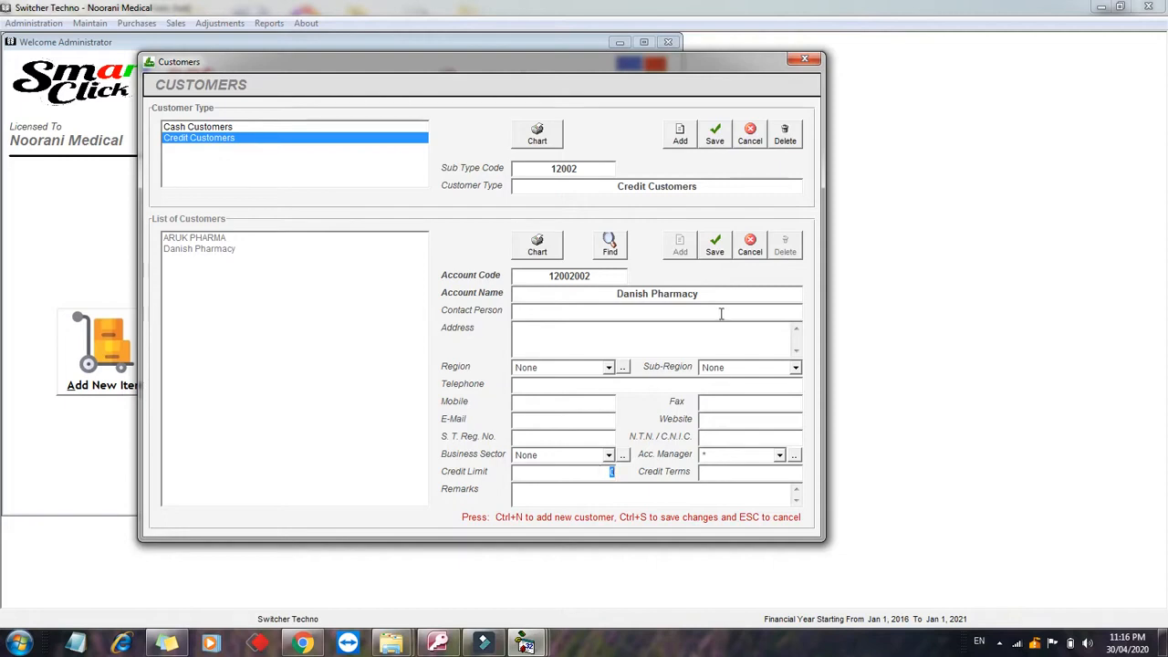
{"action": "left_click", "coordinate": [719, 249]}
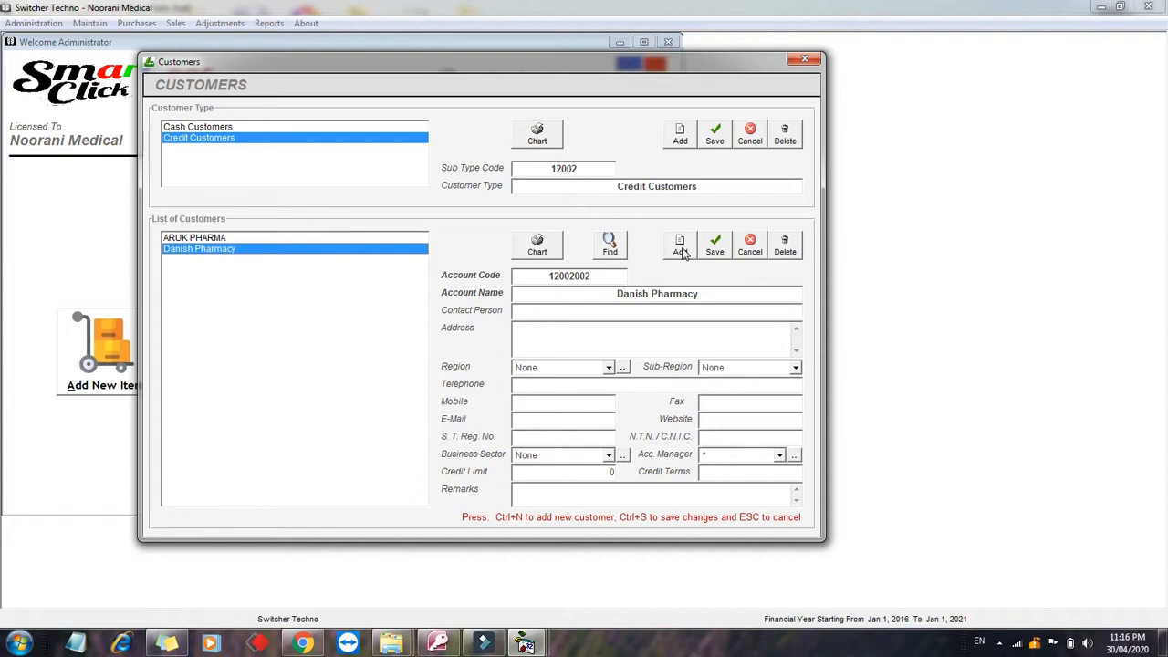
{"action": "left_click", "coordinate": [806, 62]}
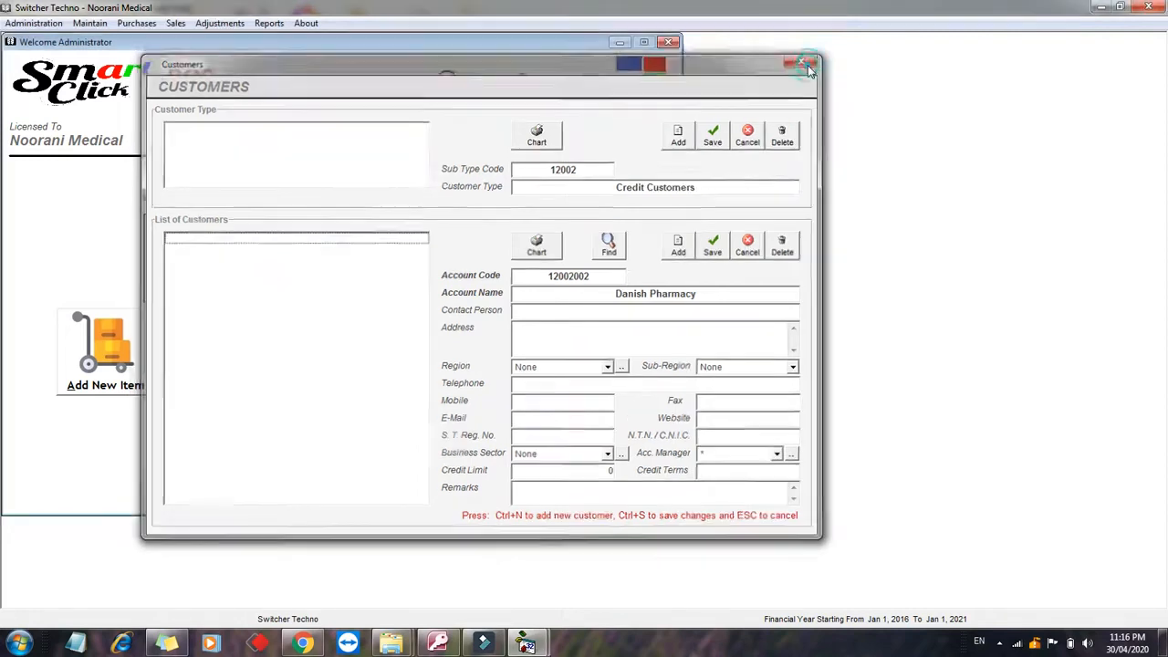
Step: Open the vendor and supplier records and select the Credit Vendors group
{"action": "left_click", "coordinate": [336, 262]}
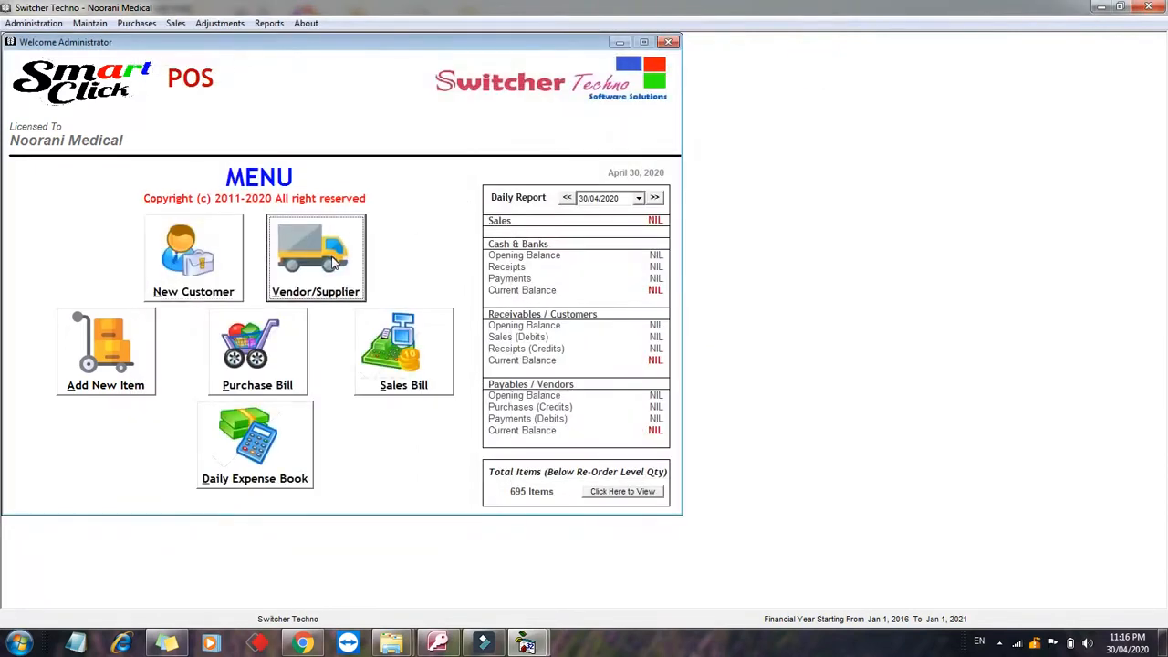
{"action": "left_click", "coordinate": [363, 162]}
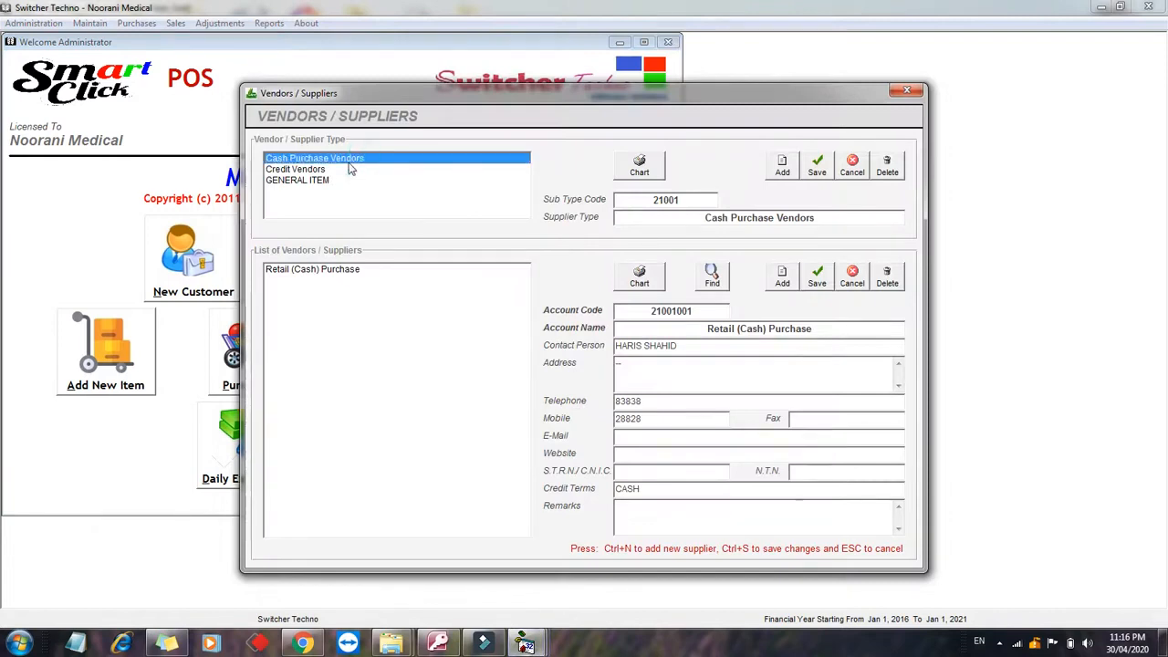
{"action": "left_click", "coordinate": [338, 170]}
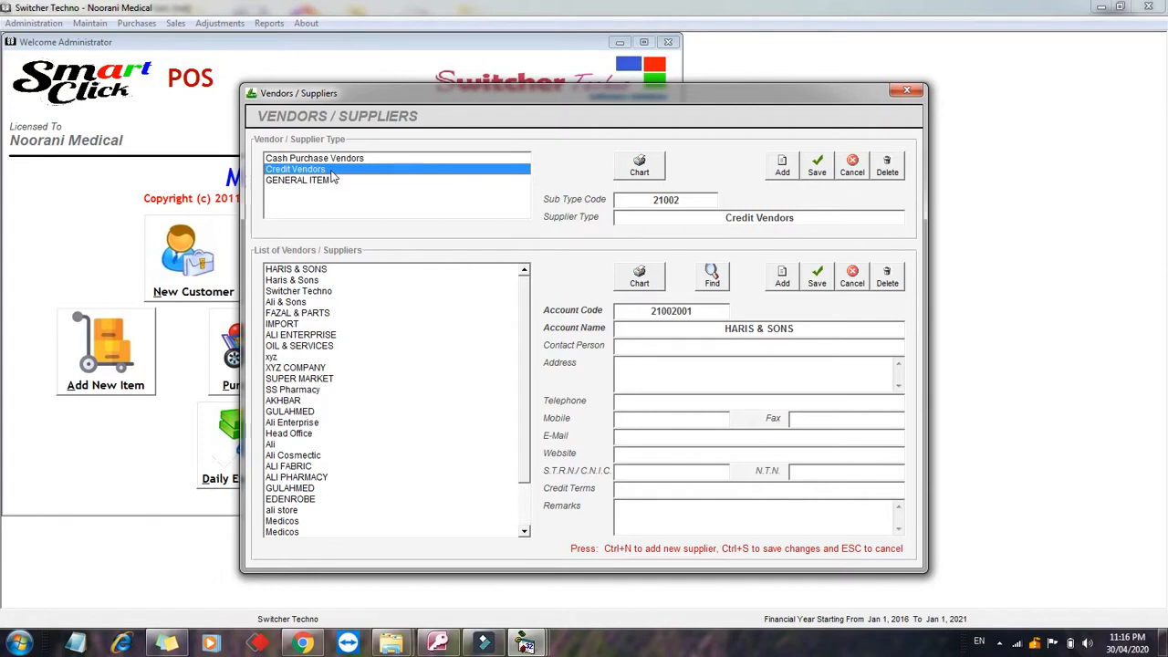
{"action": "left_click", "coordinate": [352, 159]}
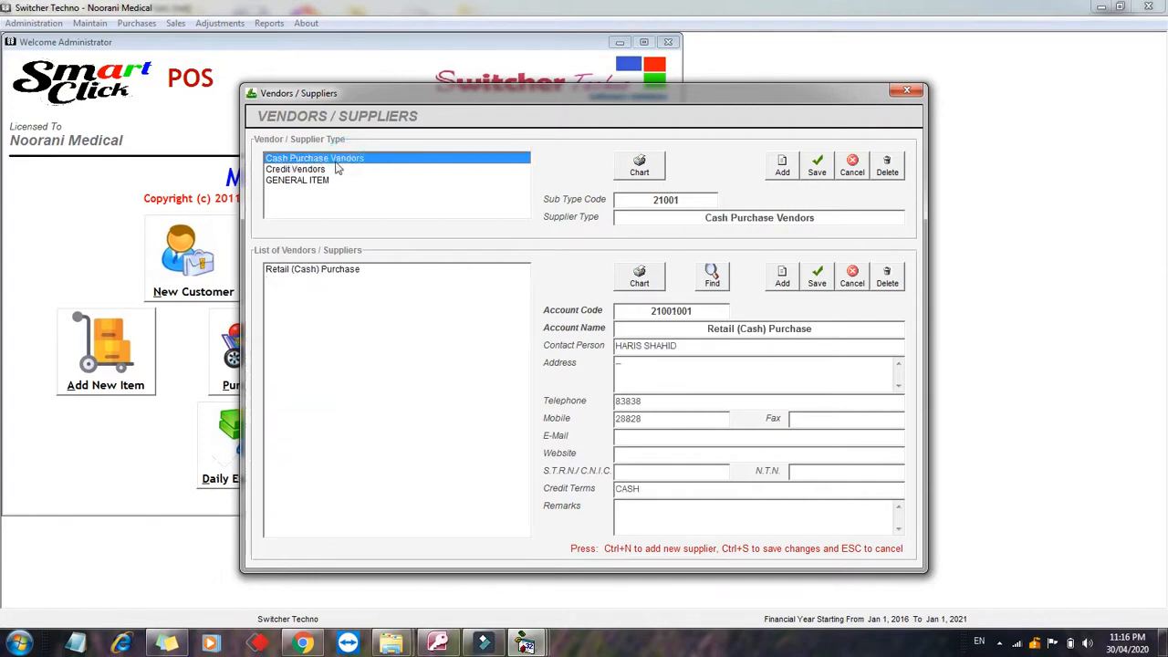
{"action": "left_click", "coordinate": [301, 171]}
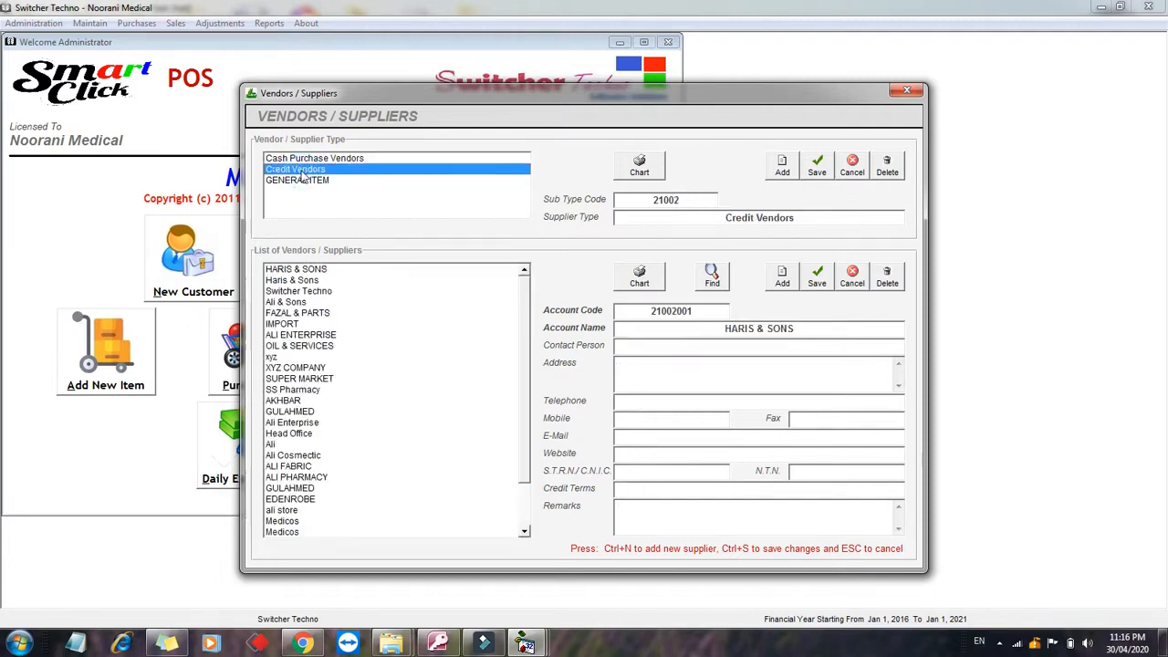
Step: Add and save OWAIS PHARMACY as a credit vendor, verify it in the list, then close
{"action": "left_click", "coordinate": [780, 282]}
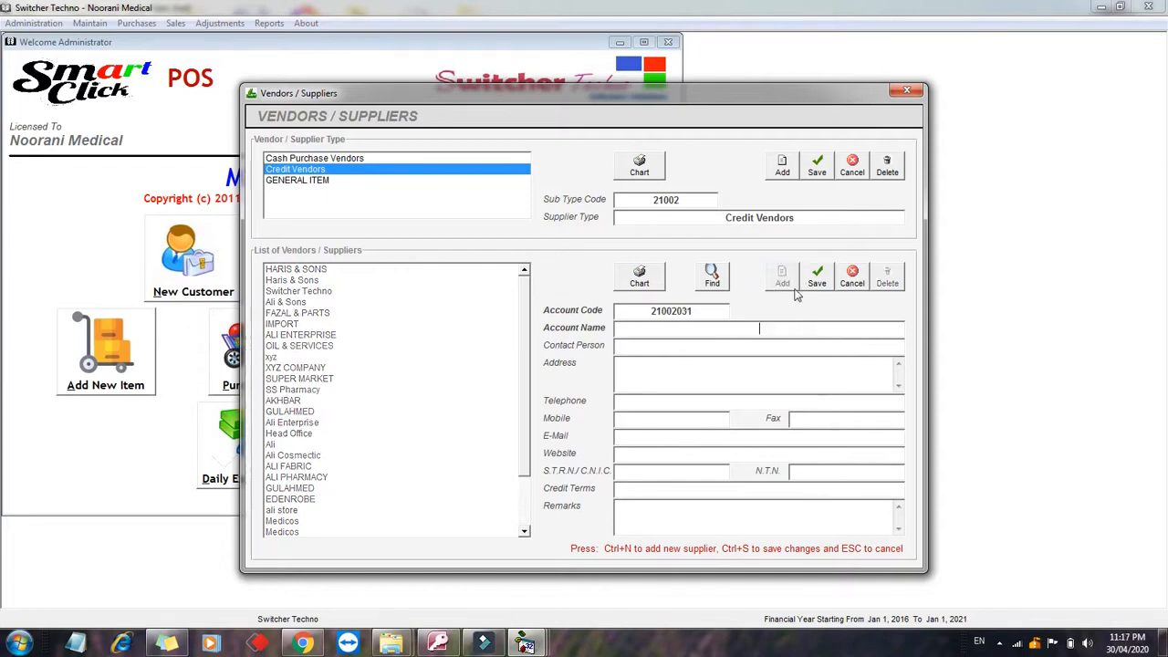
{"action": "type", "text": "OWAIS PHARMACY"}
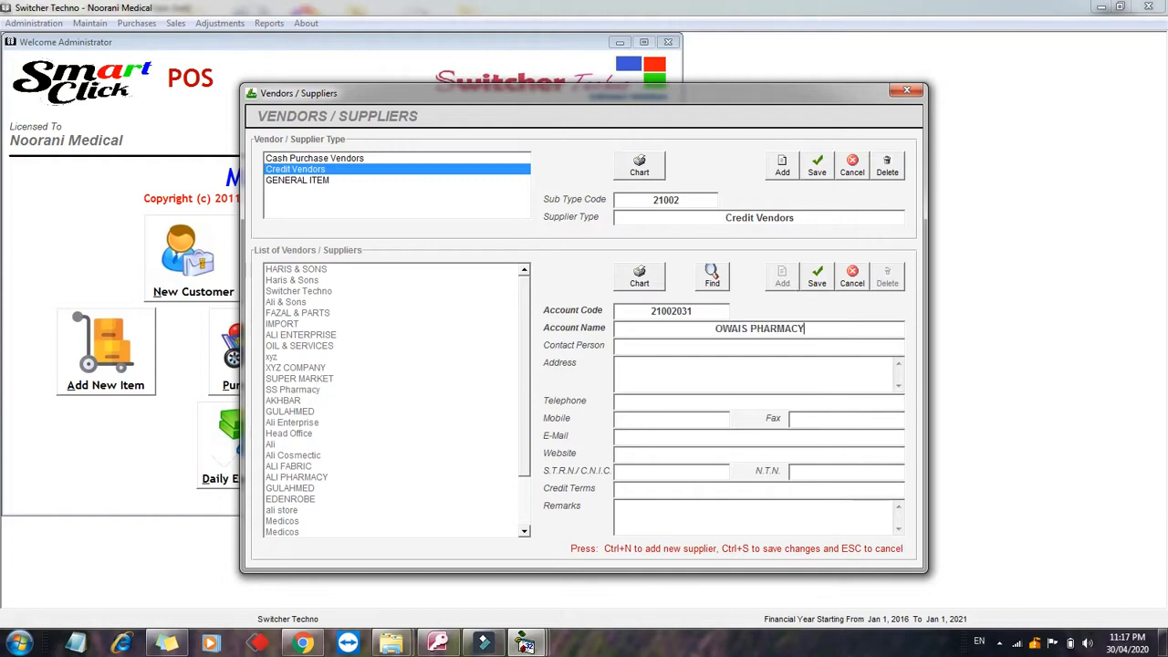
{"action": "left_click", "coordinate": [707, 345]}
{"action": "left_click", "coordinate": [819, 285]}
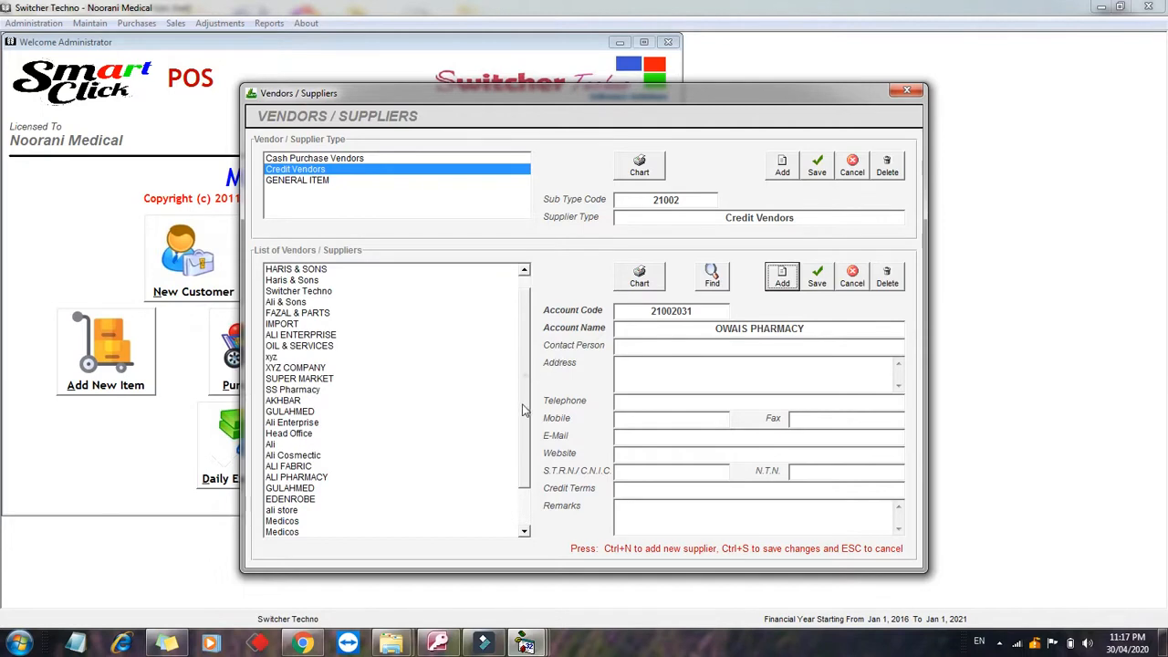
{"action": "left_click_drag", "start_coordinate": [525, 390], "coordinate": [526, 447]}
{"action": "left_click", "coordinate": [337, 531]}
{"action": "left_click_drag", "start_coordinate": [359, 267], "coordinate": [384, 529]}
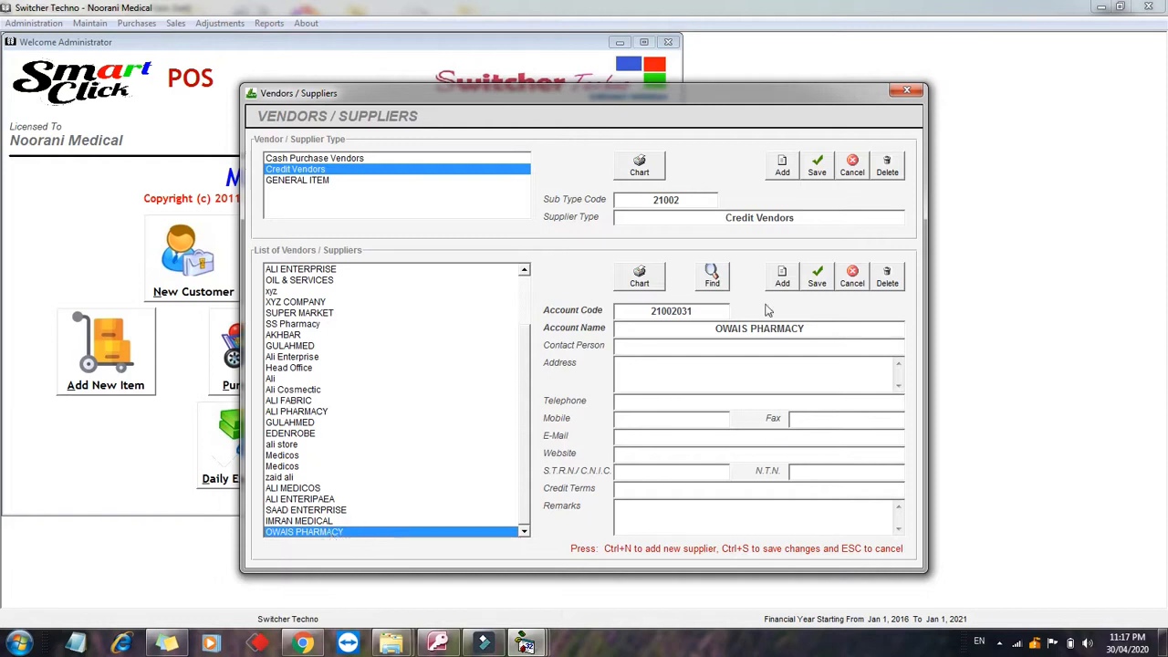
{"action": "left_click", "coordinate": [906, 90]}
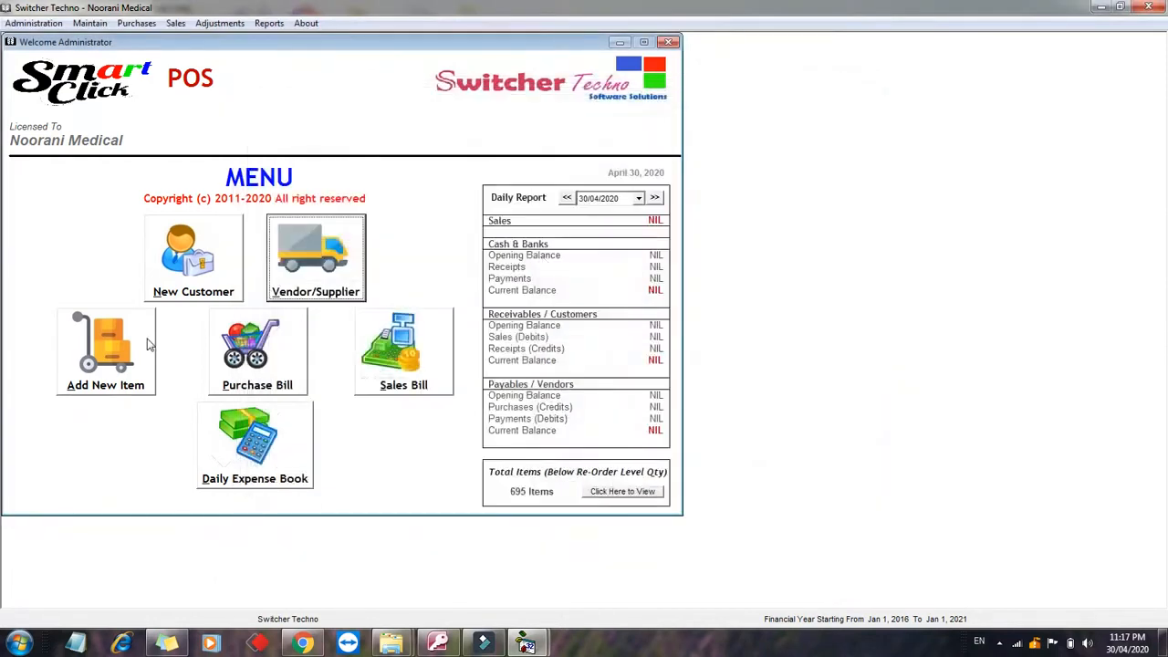
Step: Open the Chart of Inventory and select the MEDICINES category's DRIPS sub-category
{"action": "left_click", "coordinate": [150, 336]}
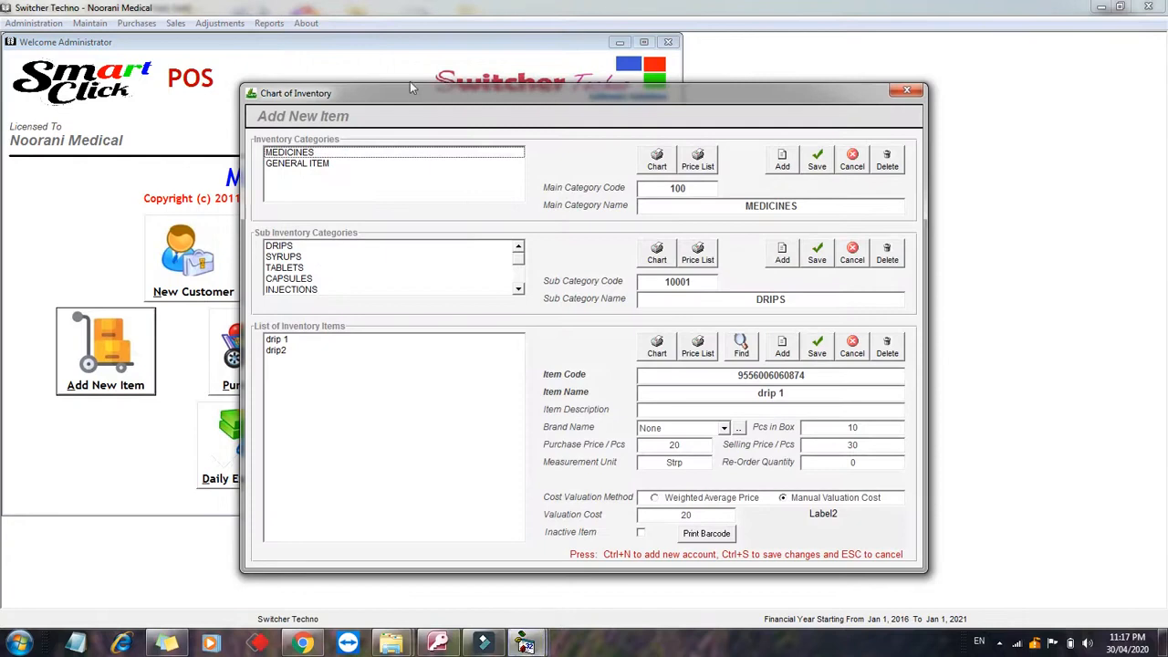
{"action": "left_click_drag", "start_coordinate": [410, 87], "coordinate": [340, 70]}
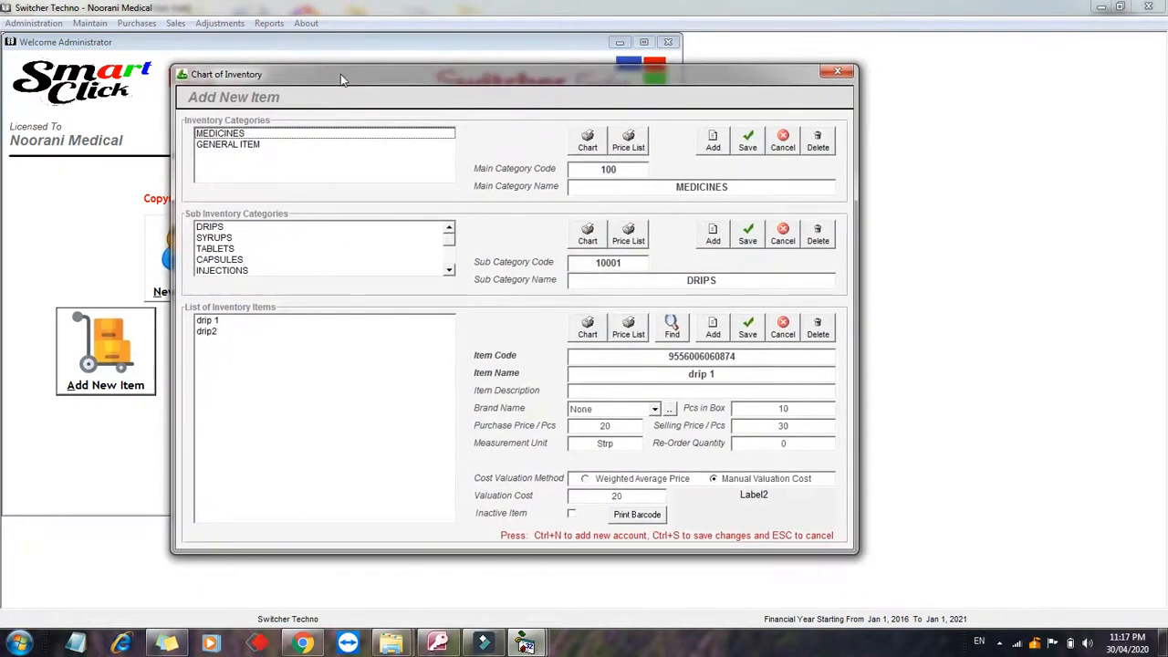
{"action": "left_click", "coordinate": [256, 135]}
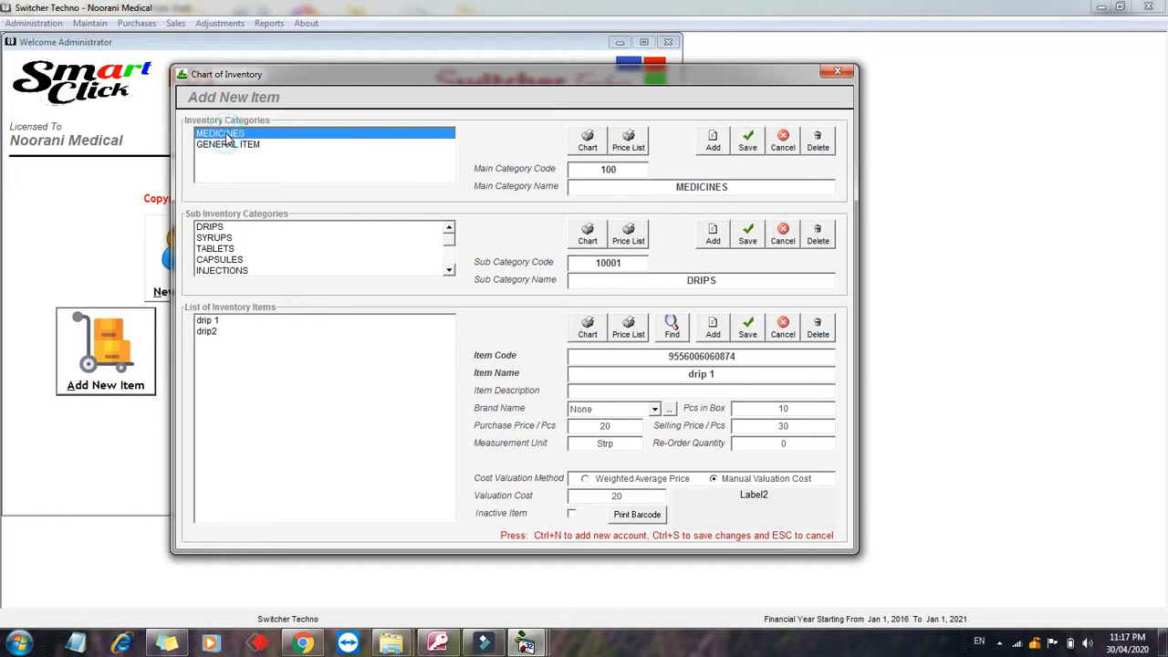
{"action": "left_click", "coordinate": [224, 227]}
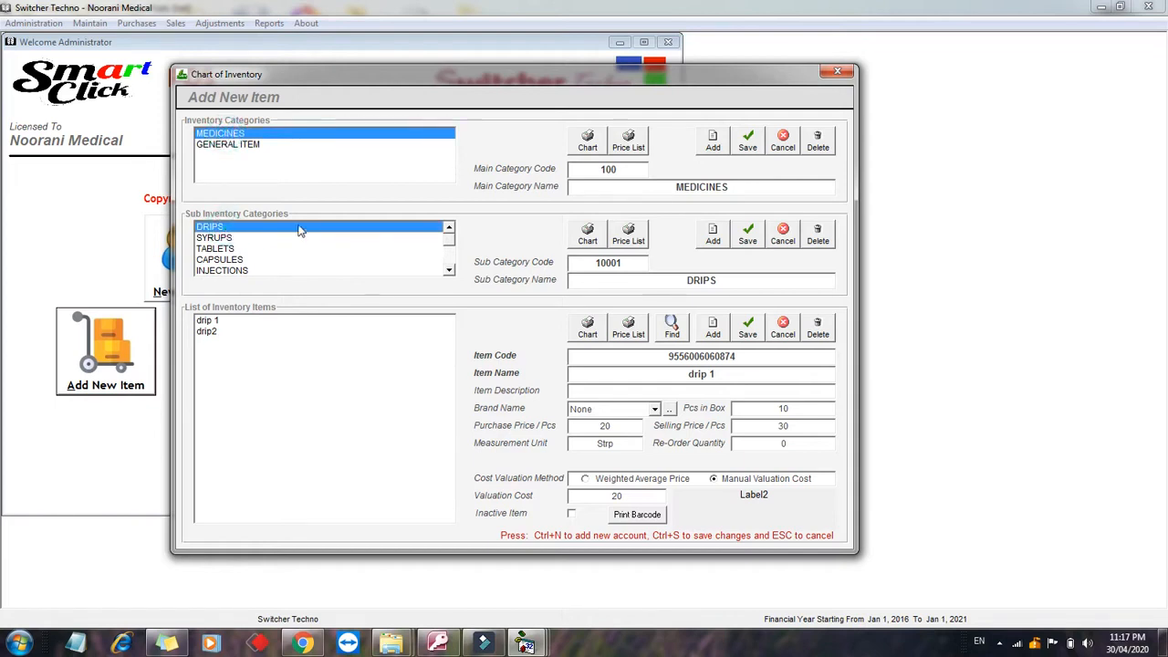
Step: Browse the SYRUPS, OINTMENT, DROPS and TABLETS sub-categories, ending back on DRIPS items
{"action": "key", "text": "Down"}
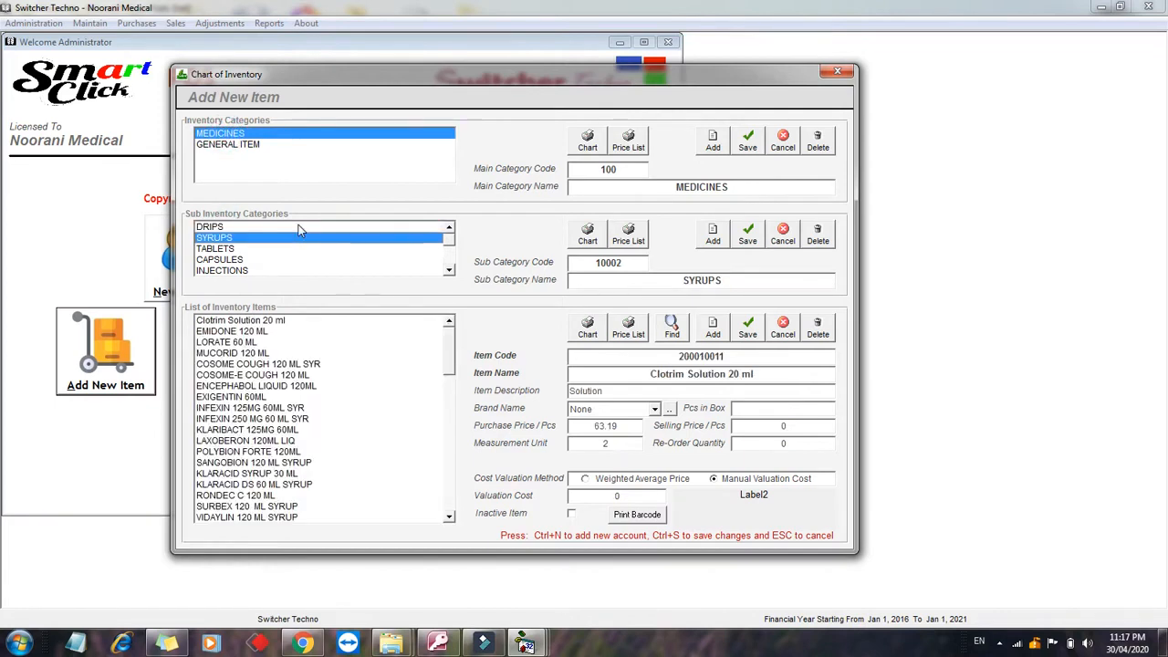
{"action": "key", "text": "Down"}
{"action": "key", "text": "Down"}
{"action": "key", "text": "Down"}
{"action": "key", "text": "Down"}
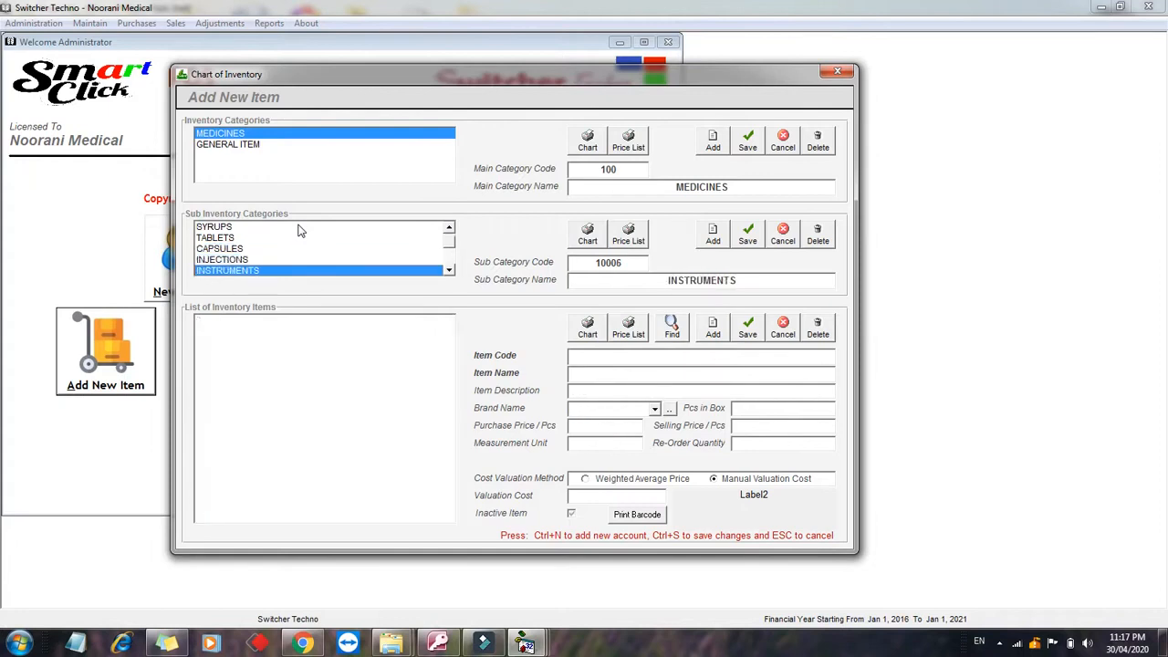
{"action": "key", "text": "Down"}
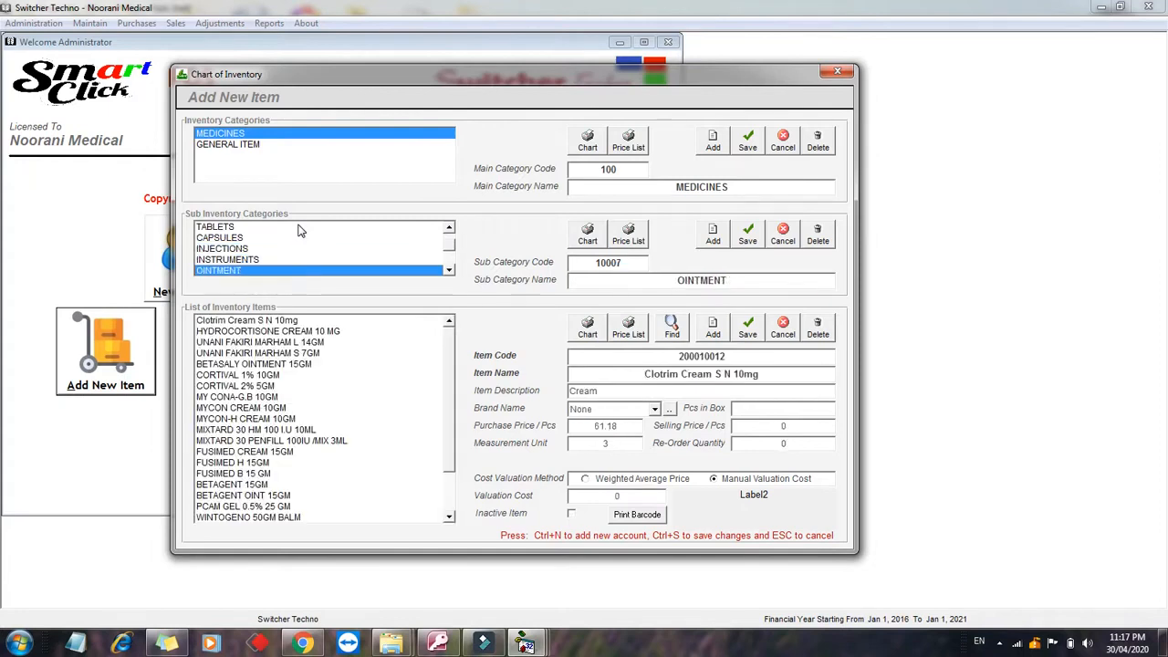
{"action": "key", "text": "Down"}
{"action": "key", "text": "Down"}
{"action": "key", "text": "Down"}
{"action": "key", "text": "Up"}
{"action": "key", "text": "Up"}
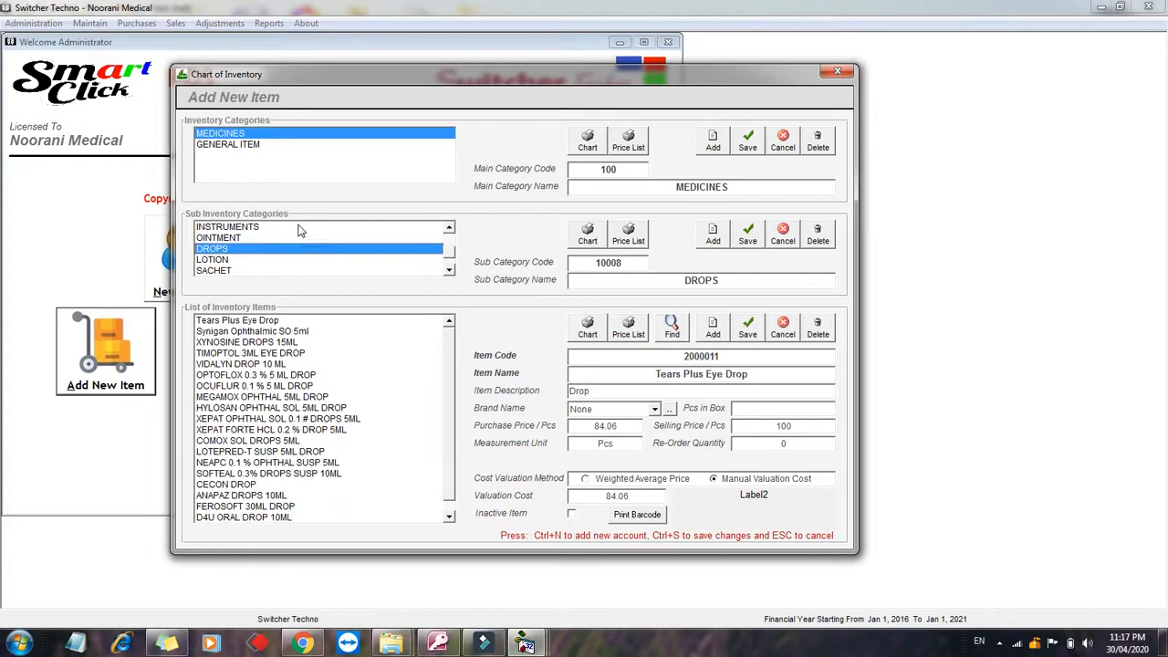
{"action": "key", "text": "Up"}
{"action": "key", "text": "Up"}
{"action": "key", "text": "Up"}
{"action": "key", "text": "Up"}
{"action": "key", "text": "Up"}
{"action": "key", "text": "Up"}
{"action": "key", "text": "Up"}
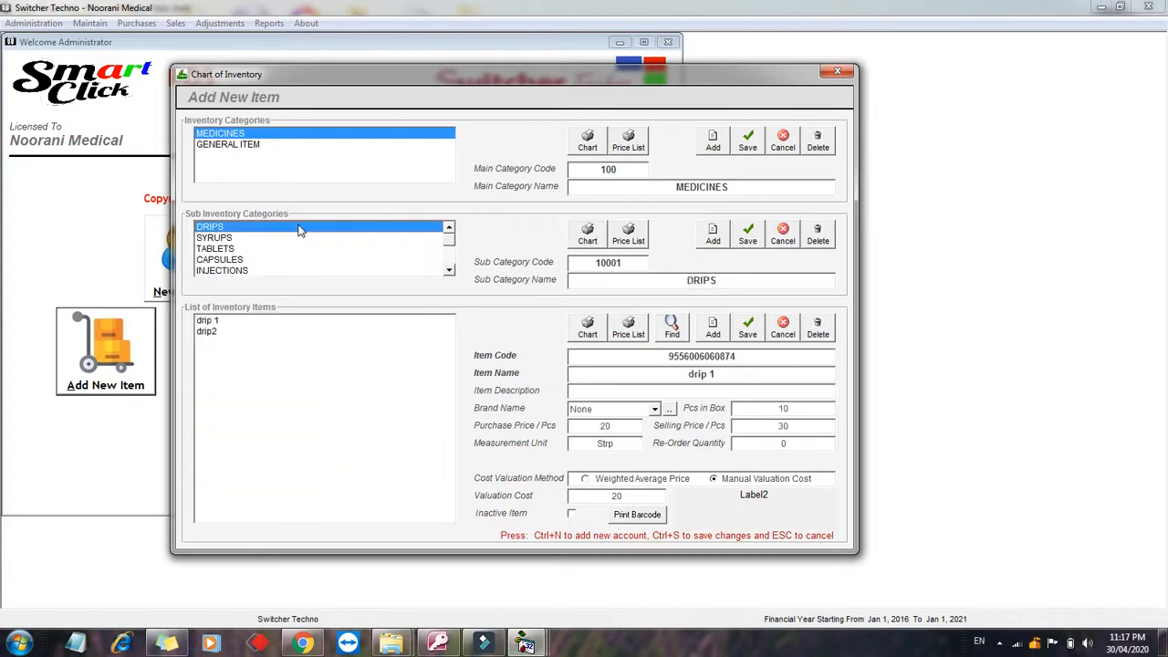
{"action": "left_click", "coordinate": [236, 241]}
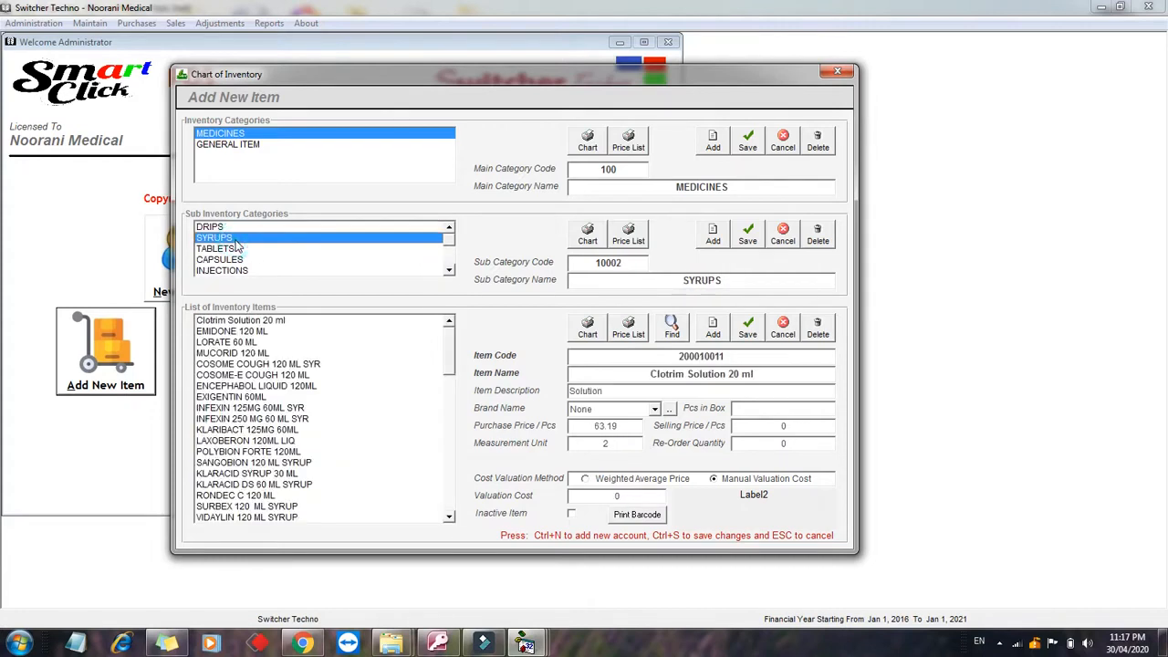
{"action": "left_click", "coordinate": [228, 228]}
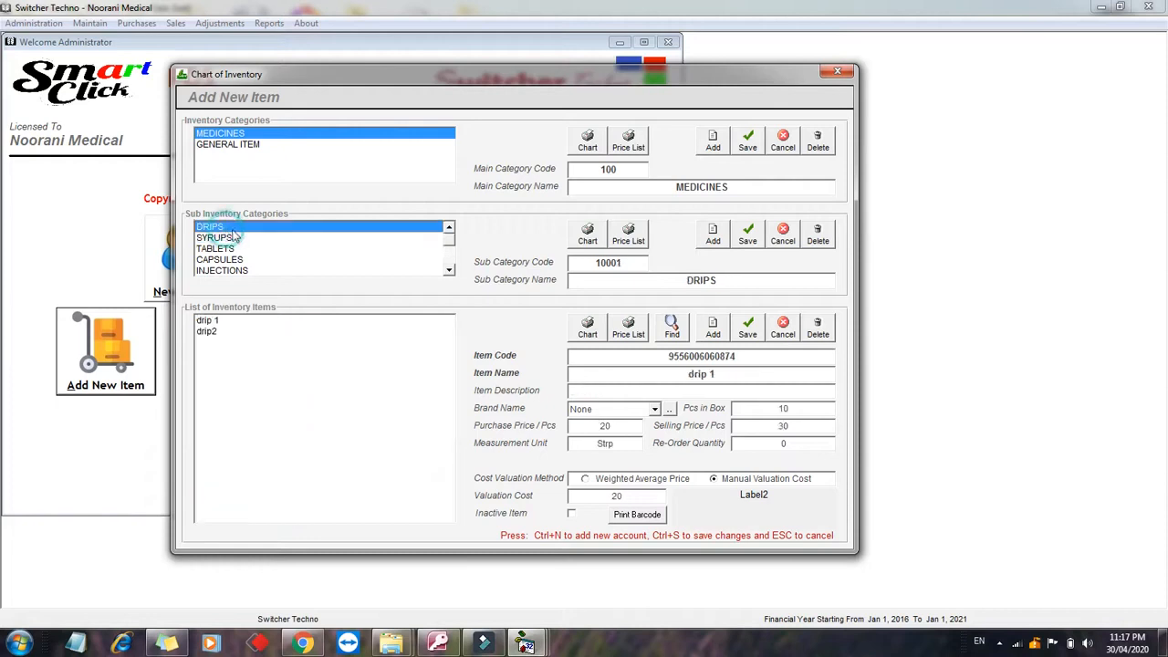
{"action": "left_click", "coordinate": [239, 240]}
{"action": "left_click", "coordinate": [226, 251]}
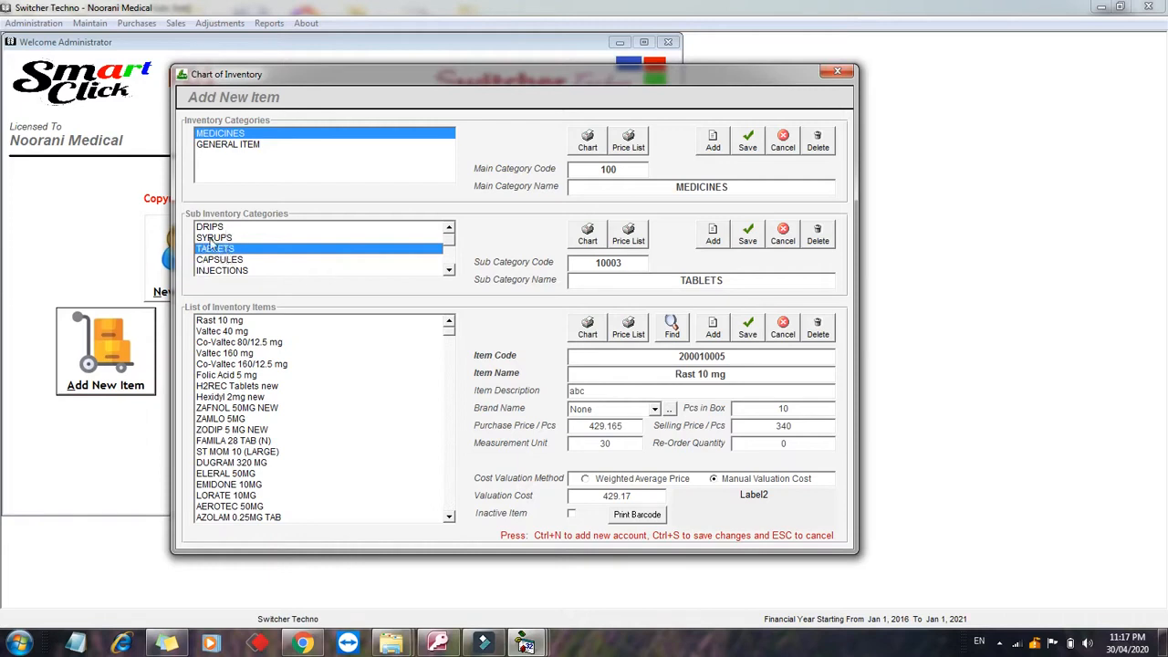
{"action": "left_click", "coordinate": [215, 228]}
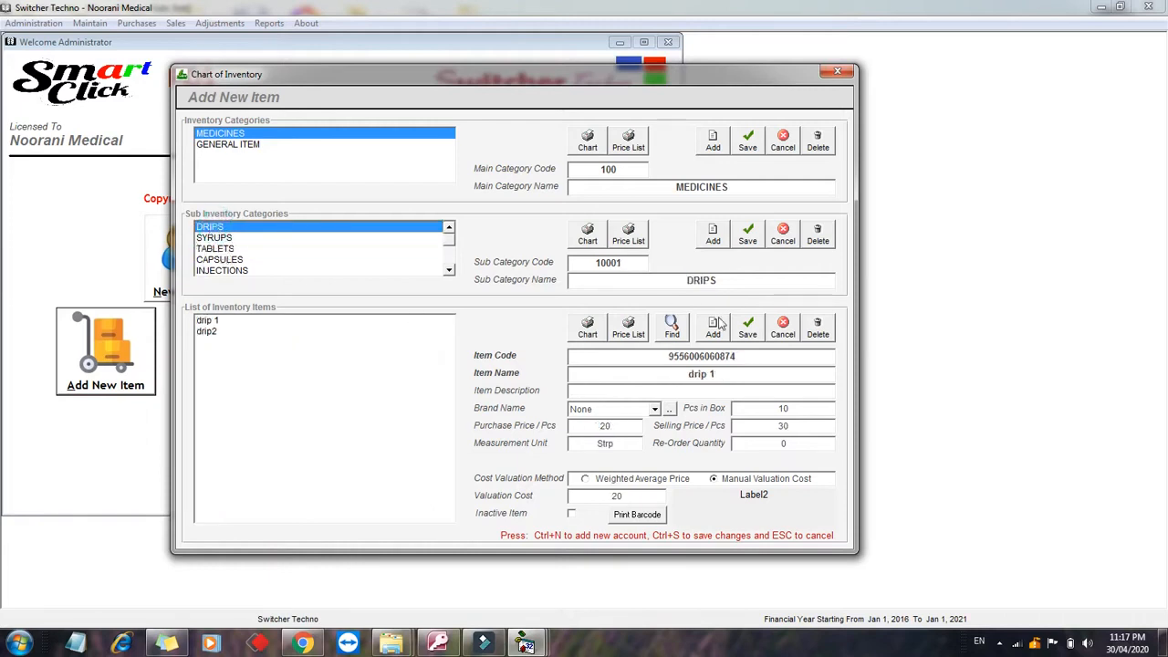
Step: Create DRIPS item drip3 with 20 pcs per box, purchase price 12 and selling price 15
{"action": "left_click", "coordinate": [713, 329]}
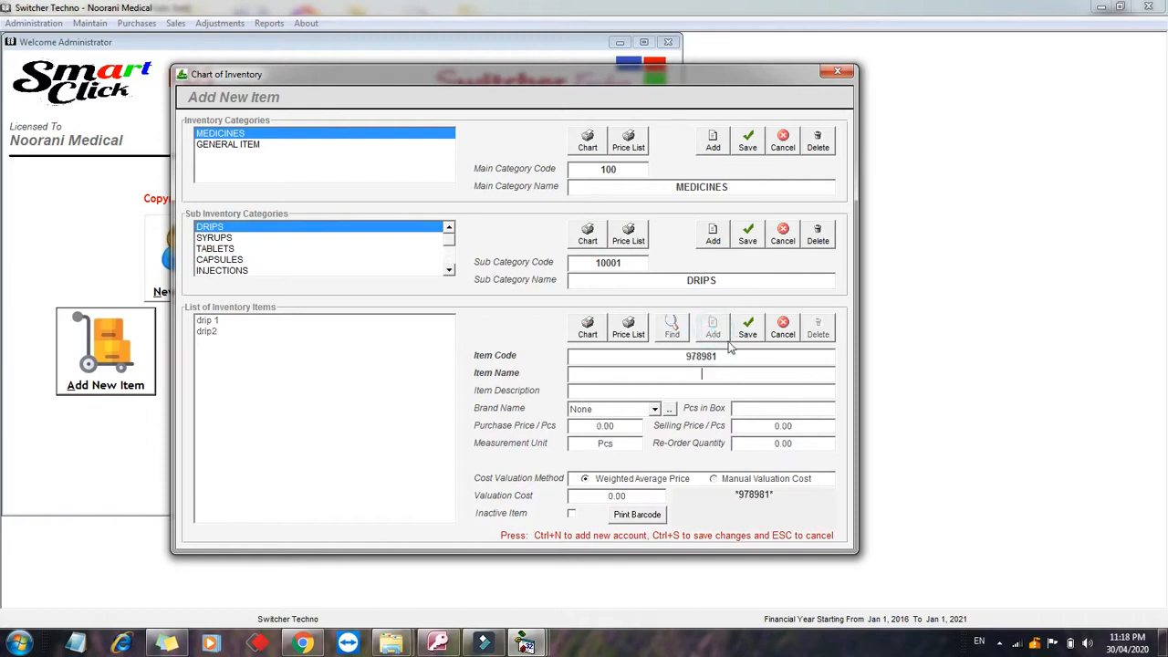
{"action": "left_click", "coordinate": [686, 357]}
{"action": "left_click", "coordinate": [714, 372]}
{"action": "type", "text": "drip3"}
{"action": "left_click", "coordinate": [620, 393]}
{"action": "left_click", "coordinate": [741, 411]}
{"action": "key", "text": "Tab"}
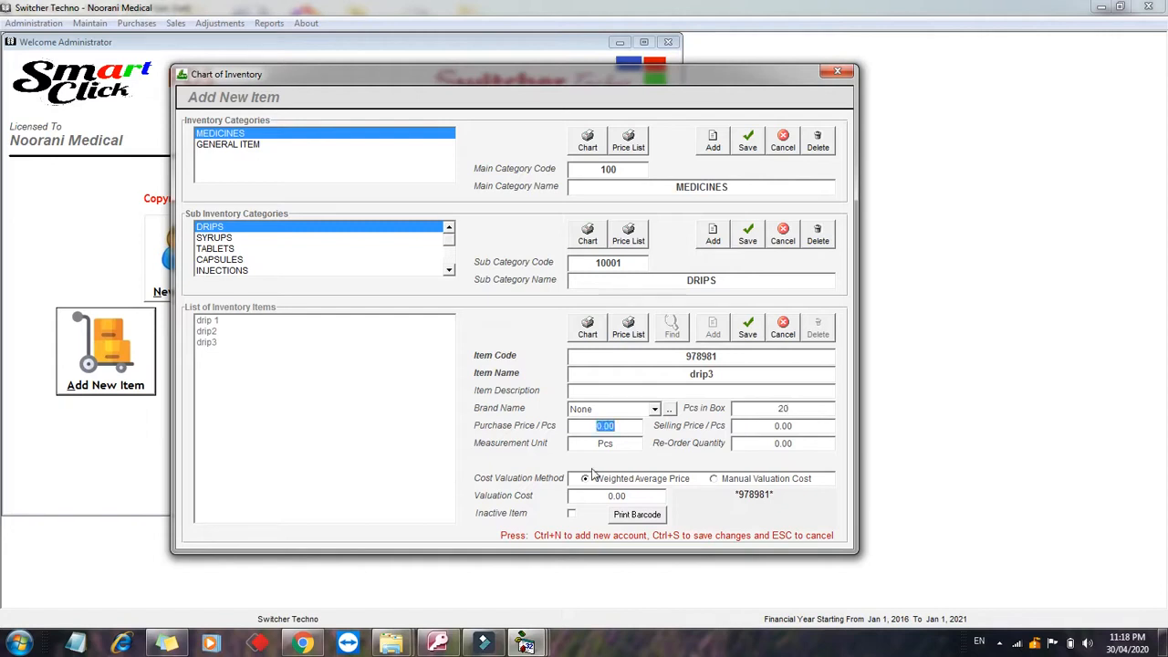
{"action": "type", "text": "12"}
{"action": "key", "text": "Tab"}
{"action": "type", "text": "15"}
{"action": "left_click", "coordinate": [789, 443]}
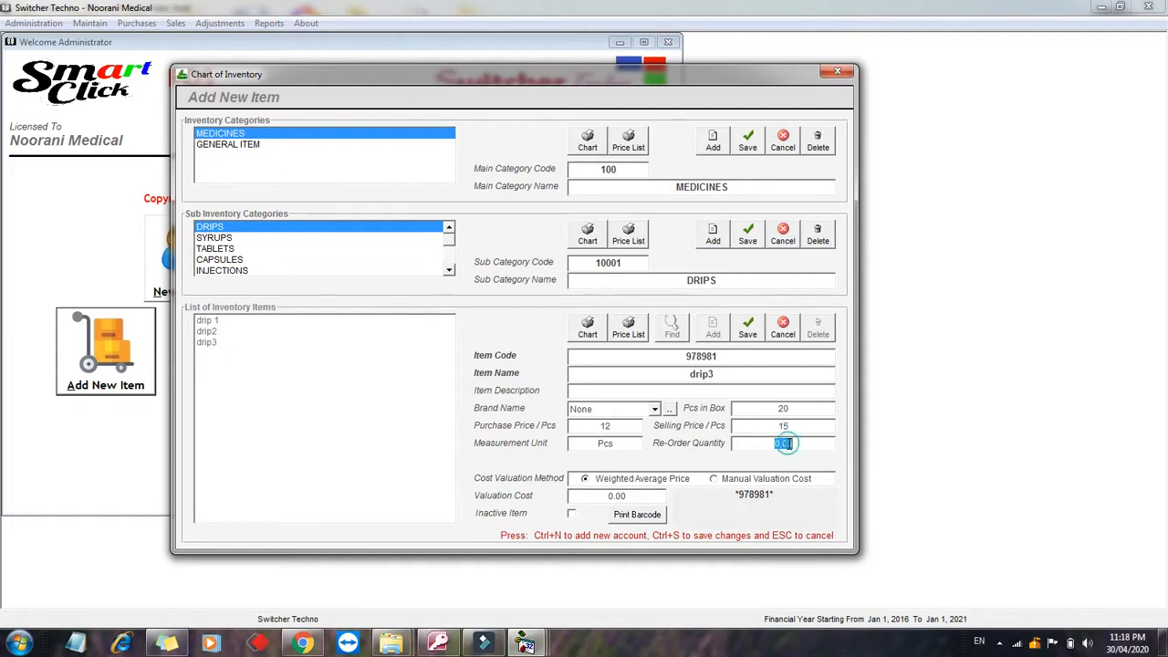
{"action": "left_click", "coordinate": [752, 446]}
Step: Save drip3, confirm it appears in the item list, and close the Chart of Inventory
{"action": "left_click", "coordinate": [747, 327]}
{"action": "left_click", "coordinate": [282, 382]}
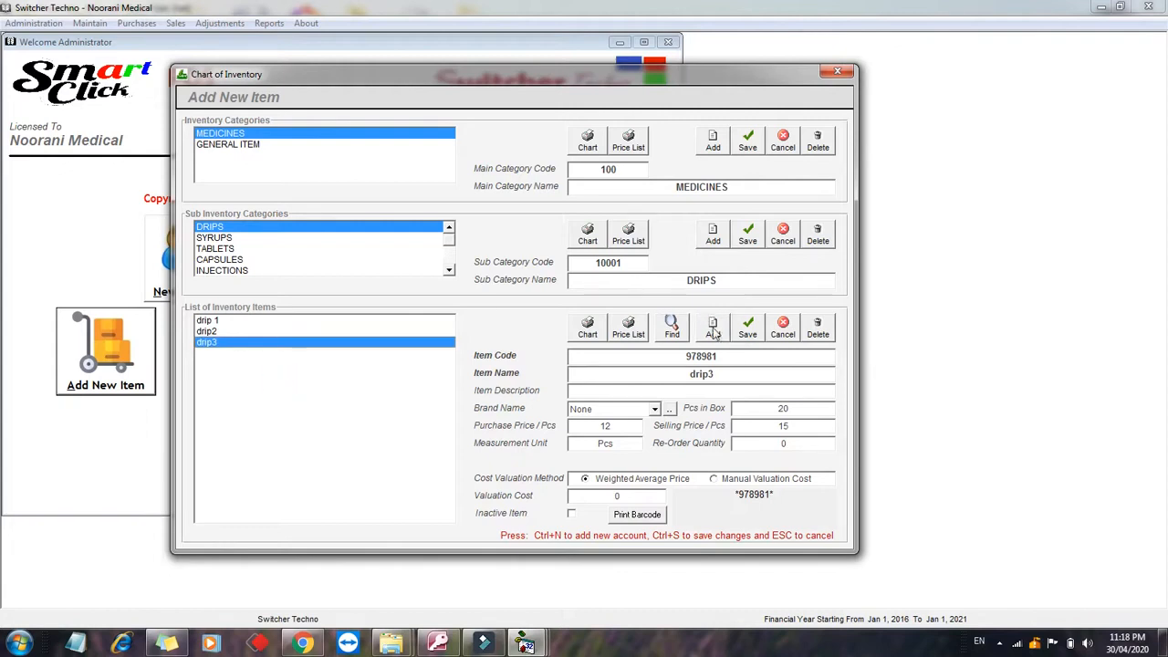
{"action": "left_click", "coordinate": [837, 71]}
{"action": "left_click", "coordinate": [272, 360]}
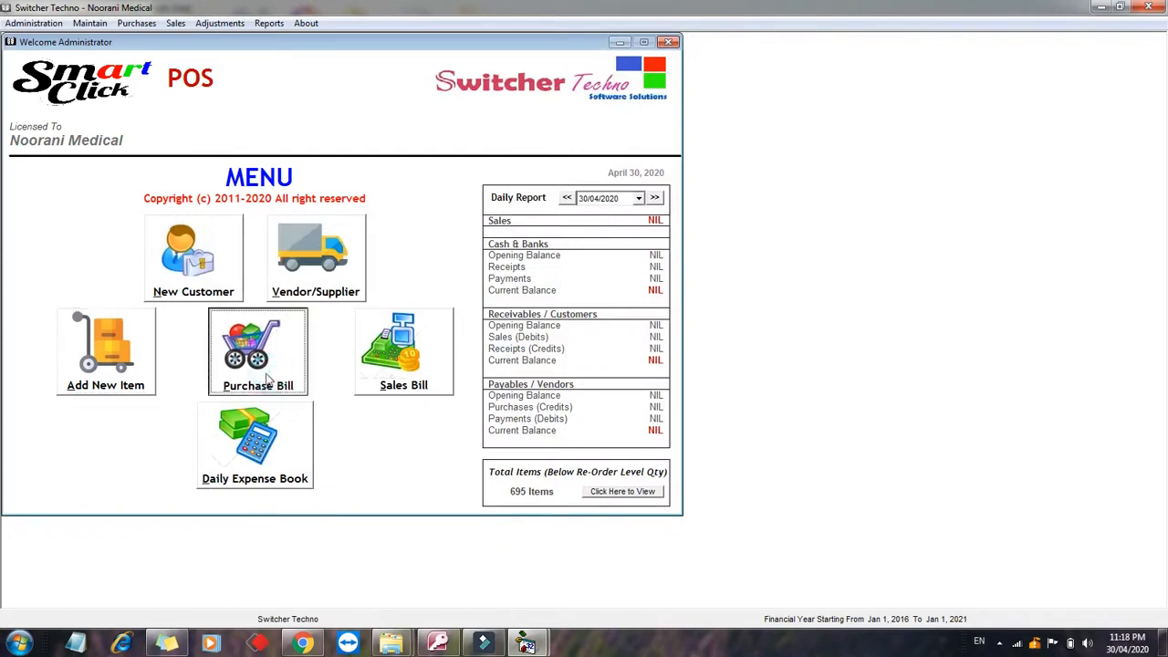
Step: Start a new purchase bill for vendor OWAIS PHARMACY and enter the vendor invoice number
{"action": "left_click", "coordinate": [259, 383]}
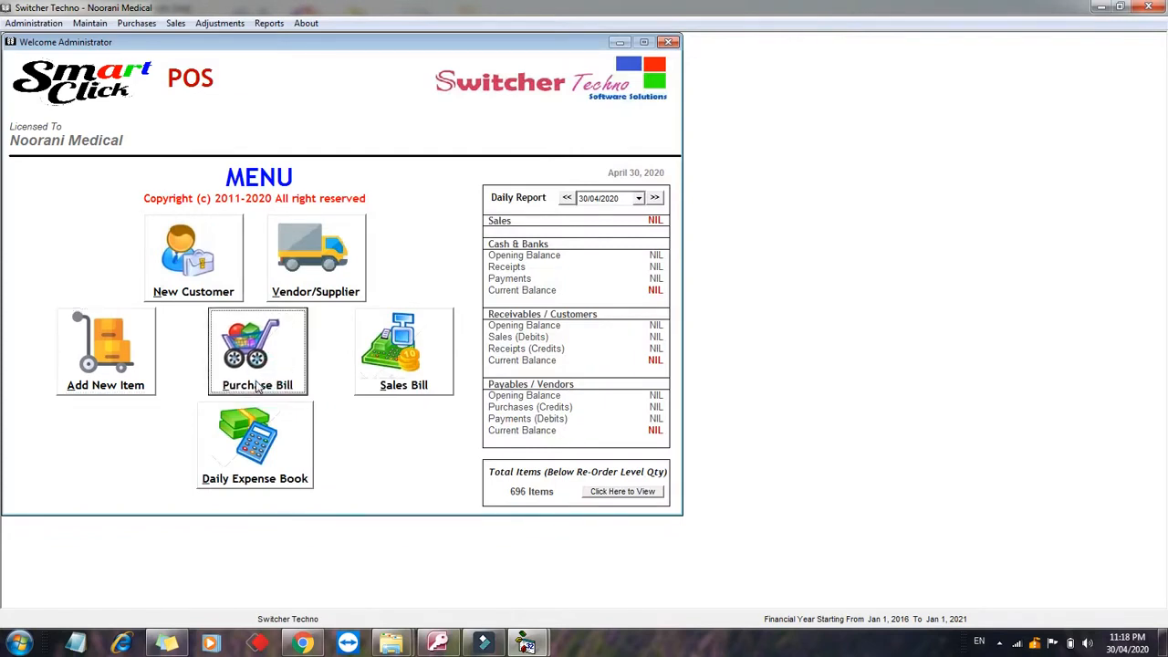
{"action": "left_click", "coordinate": [486, 125]}
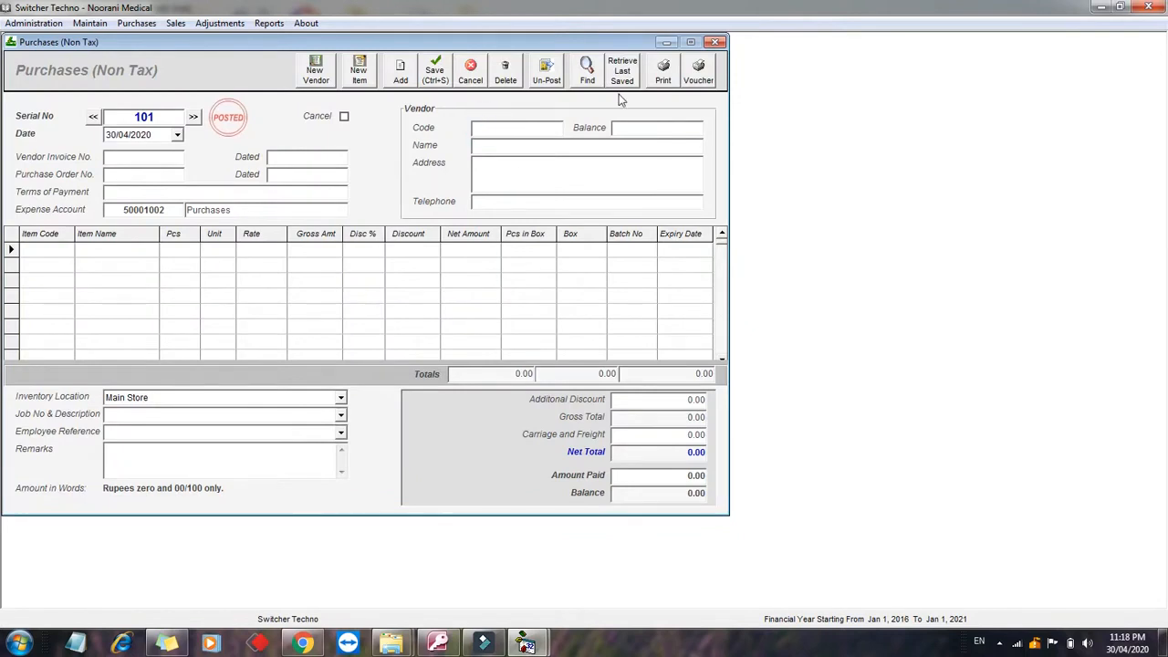
{"action": "type", "text": "ow"}
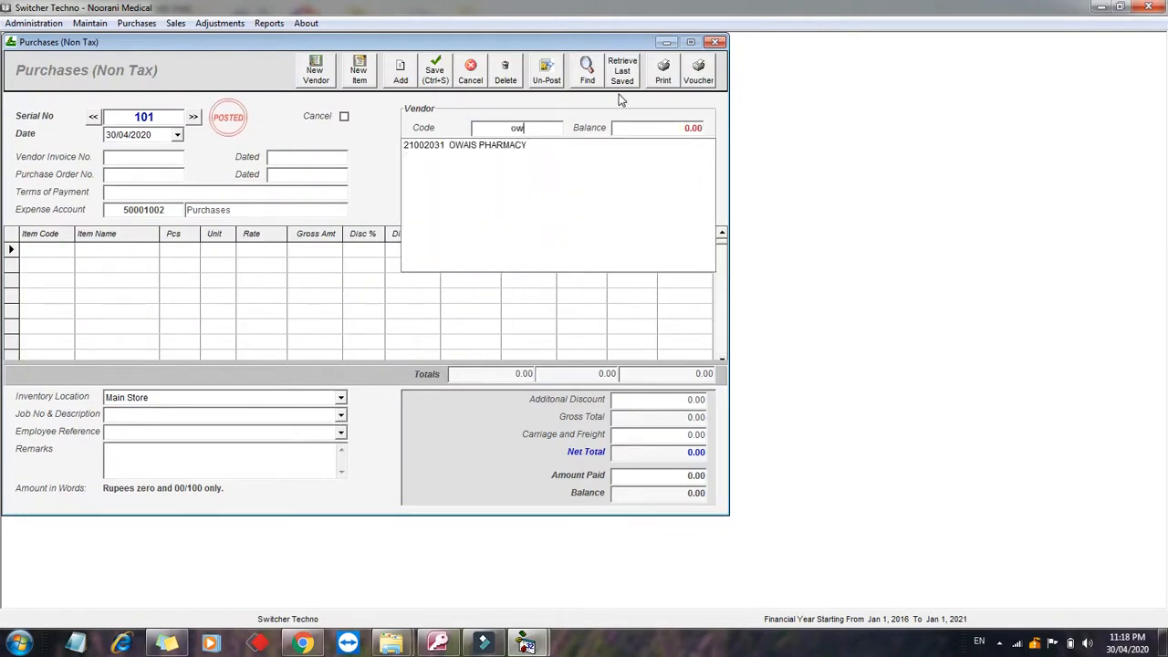
{"action": "left_click", "coordinate": [511, 152]}
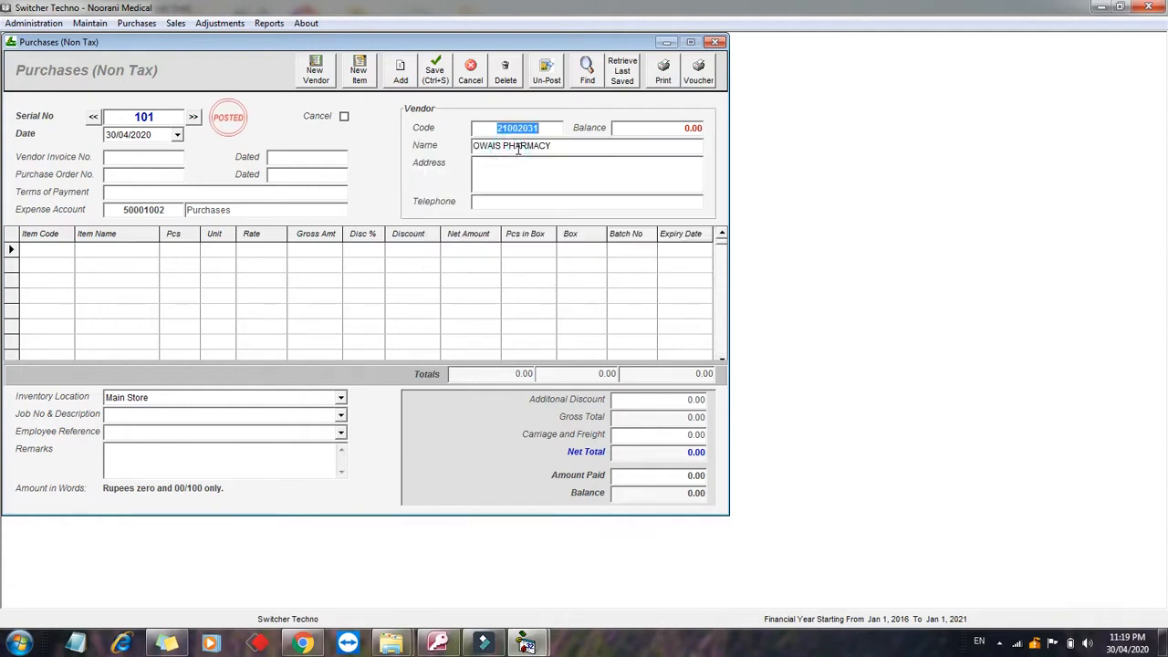
{"action": "double_click", "coordinate": [518, 148]}
{"action": "left_click", "coordinate": [616, 127]}
{"action": "left_click", "coordinate": [671, 128]}
{"action": "double_click", "coordinate": [648, 128]}
{"action": "left_click", "coordinate": [149, 156]}
{"action": "type", "text": "84929"}
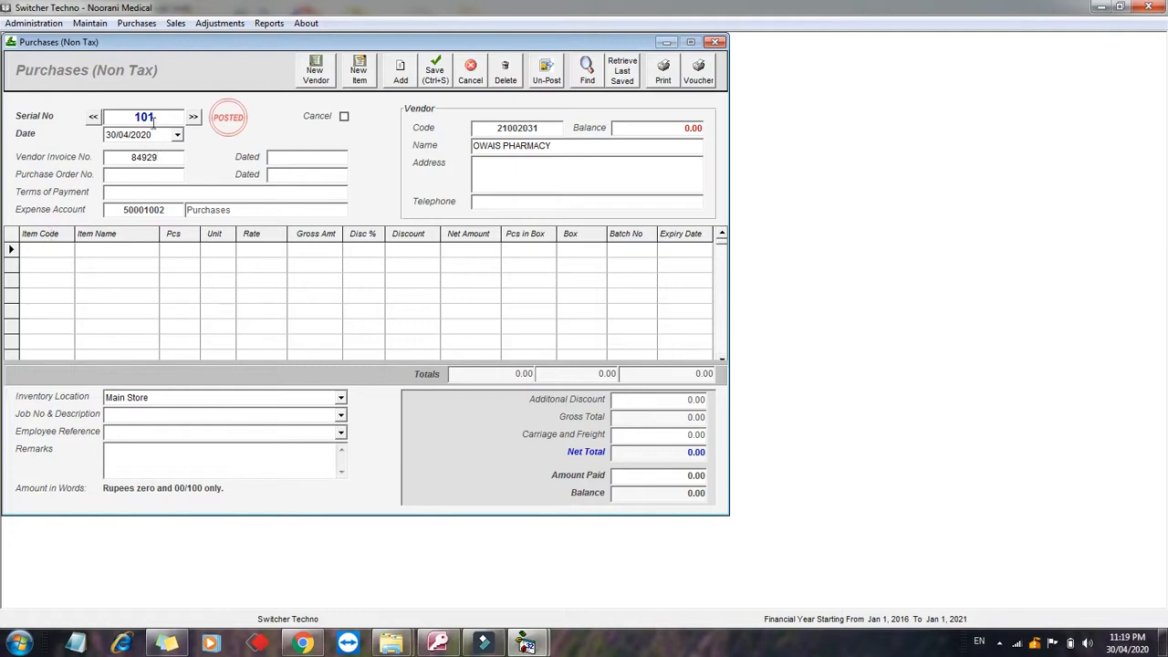
Step: Add drip3 to the first bill line with a quantity of 2 boxes
{"action": "left_click", "coordinate": [63, 251]}
{"action": "left_click", "coordinate": [63, 251]}
{"action": "type", "text": "S"}
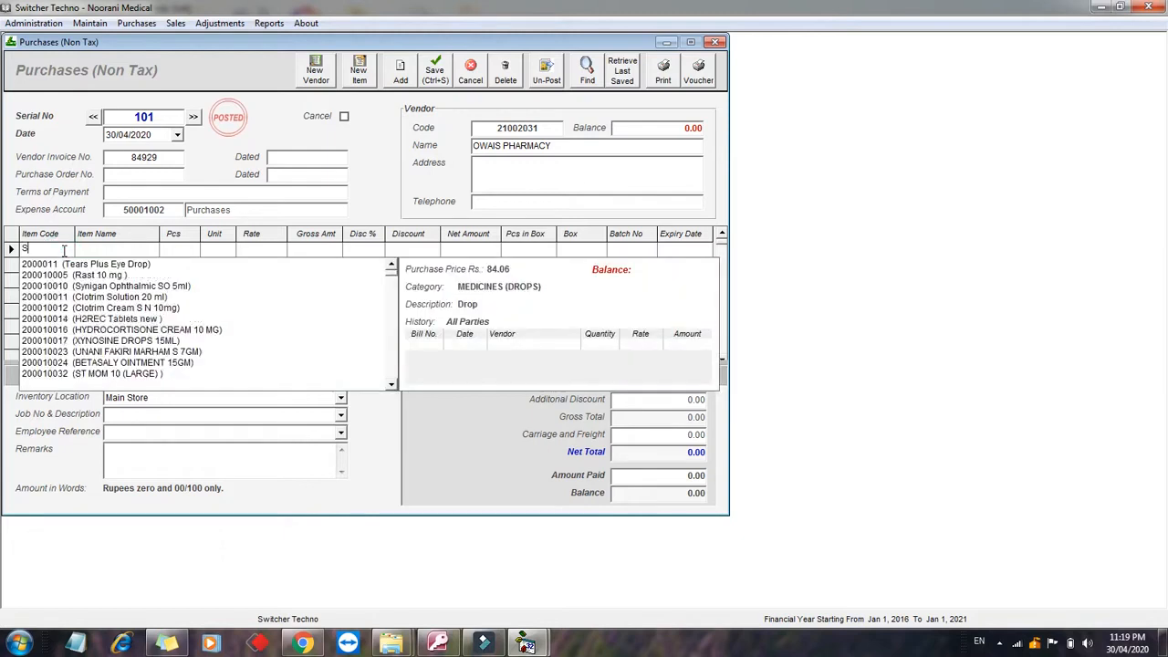
{"action": "key", "text": "BackSpace"}
{"action": "type", "text": "dri"}
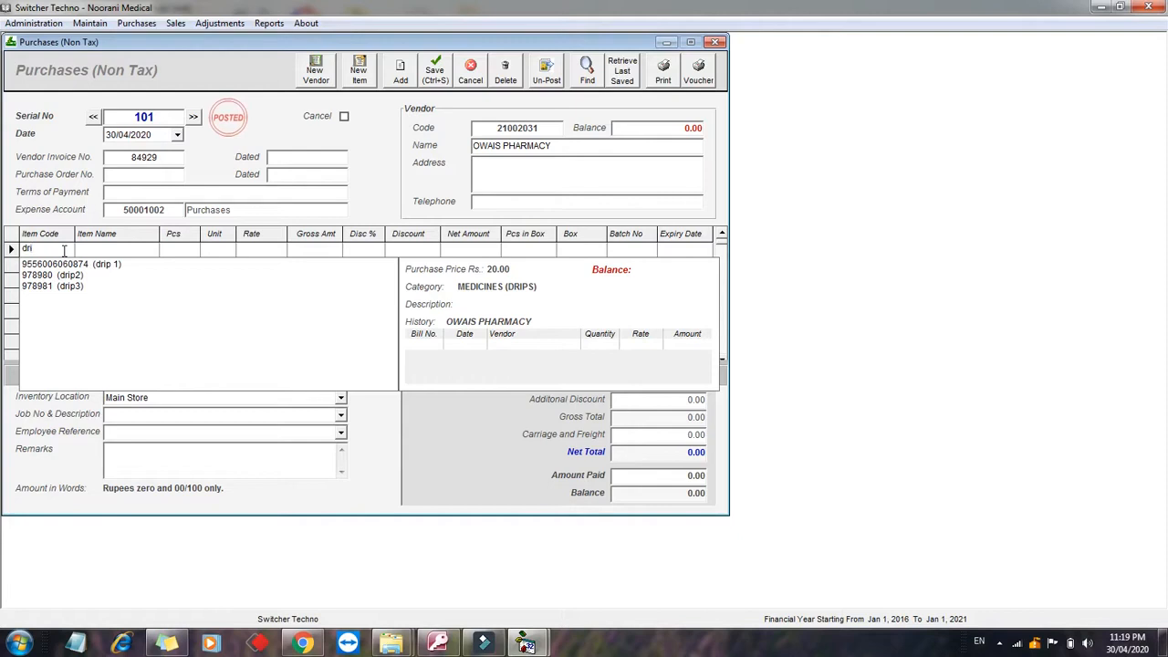
{"action": "key", "text": "Down"}
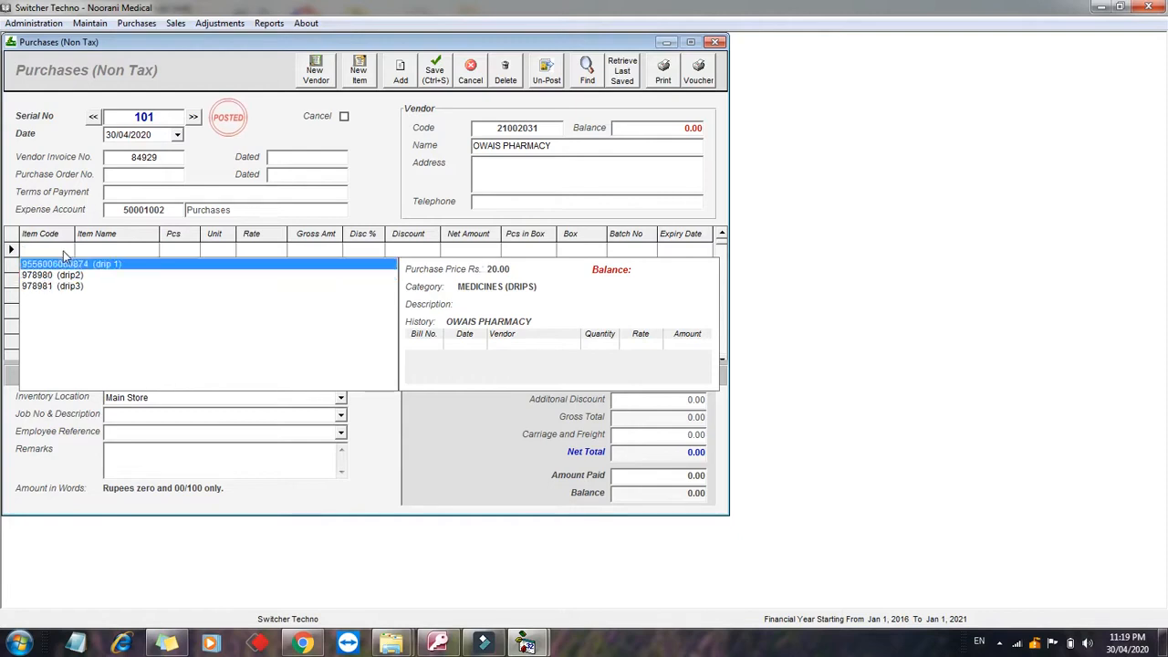
{"action": "key", "text": "Down"}
{"action": "key", "text": "Down"}
{"action": "key", "text": "Return"}
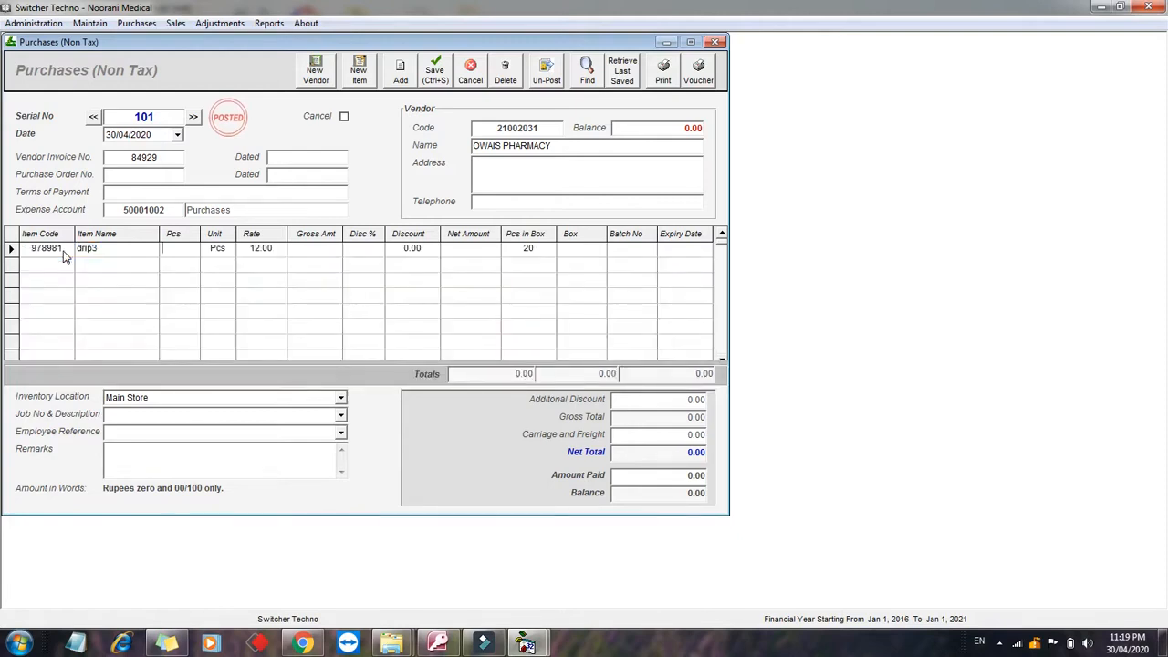
{"action": "key", "text": "Return"}
{"action": "key", "text": "Return"}
{"action": "key", "text": "Return"}
{"action": "key", "text": "Return"}
{"action": "key", "text": "Return"}
{"action": "key", "text": "Return"}
{"action": "key", "text": "Return"}
{"action": "key", "text": "Return"}
{"action": "type", "text": "2"}
{"action": "key", "text": "Return"}
Step: Give the drip3 line batch number 1297391 at rate 240, totalling 9600.00
{"action": "key", "text": "Left"}
{"action": "key", "text": "Left"}
{"action": "key", "text": "Left"}
{"action": "key", "text": "Left"}
{"action": "key", "text": "Left"}
{"action": "key", "text": "Left"}
{"action": "key", "text": "Left"}
{"action": "key", "text": "Left"}
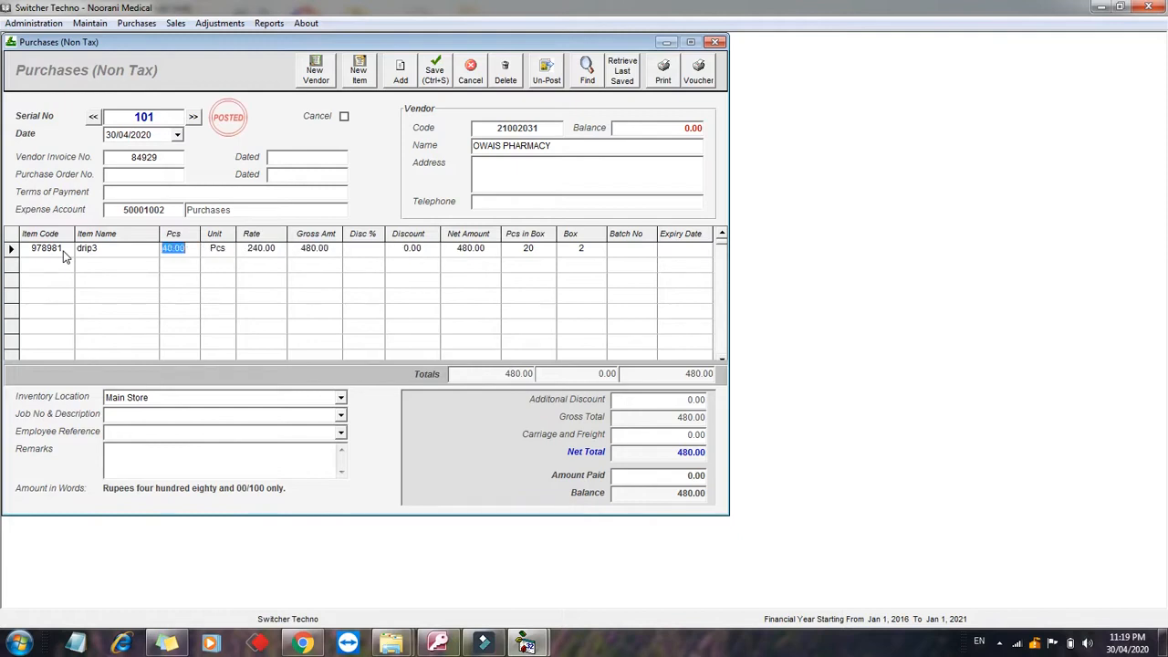
{"action": "key", "text": "Right"}
{"action": "key", "text": "Right"}
{"action": "key", "text": "Right"}
{"action": "key", "text": "Left"}
{"action": "key", "text": "Right"}
{"action": "key", "text": "Right"}
{"action": "key", "text": "Right"}
{"action": "key", "text": "Right"}
{"action": "key", "text": "Right"}
{"action": "key", "text": "Right"}
{"action": "key", "text": "Right"}
{"action": "type", "text": "1297391"}
{"action": "key", "text": "Right"}
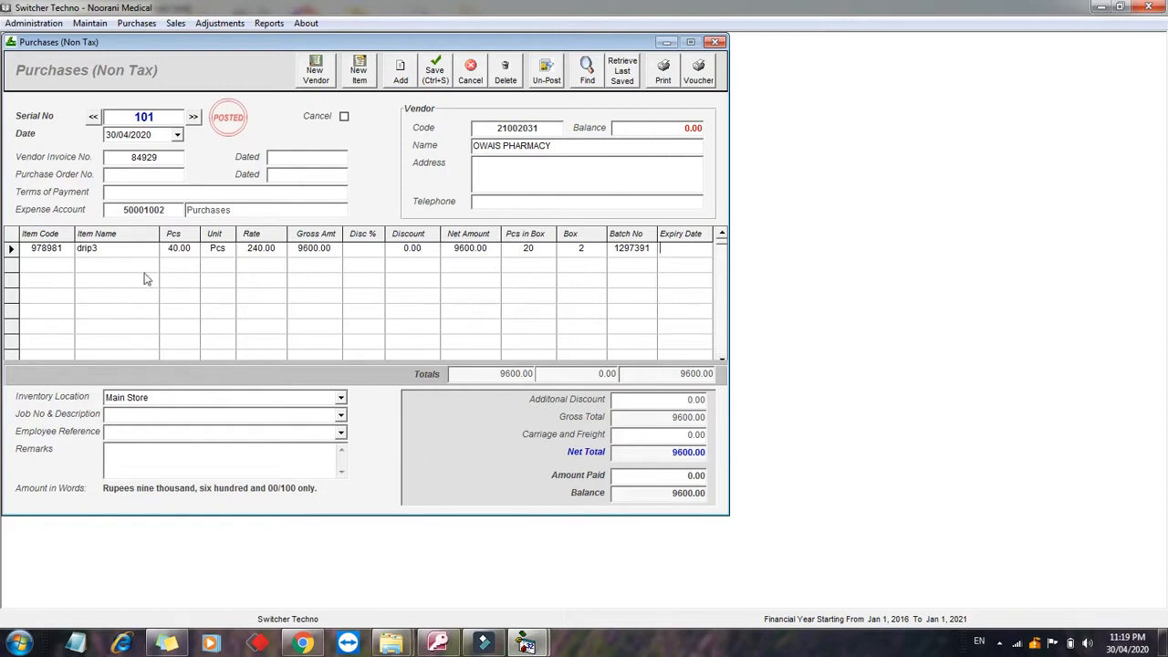
{"action": "left_click", "coordinate": [64, 395]}
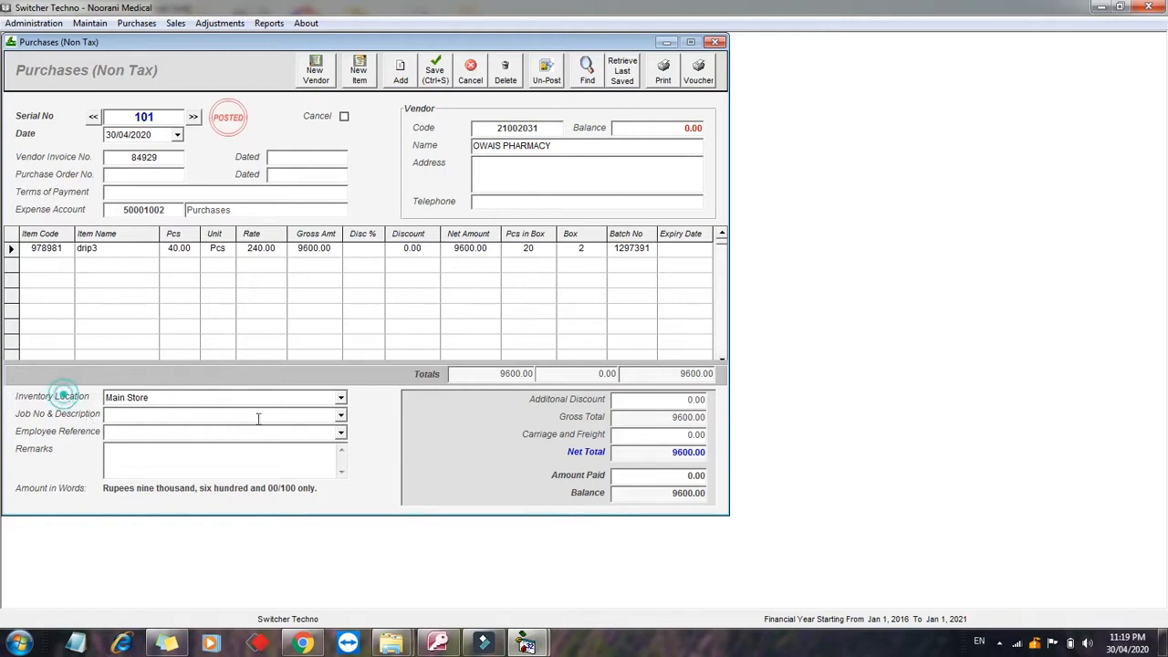
{"action": "left_click", "coordinate": [341, 398]}
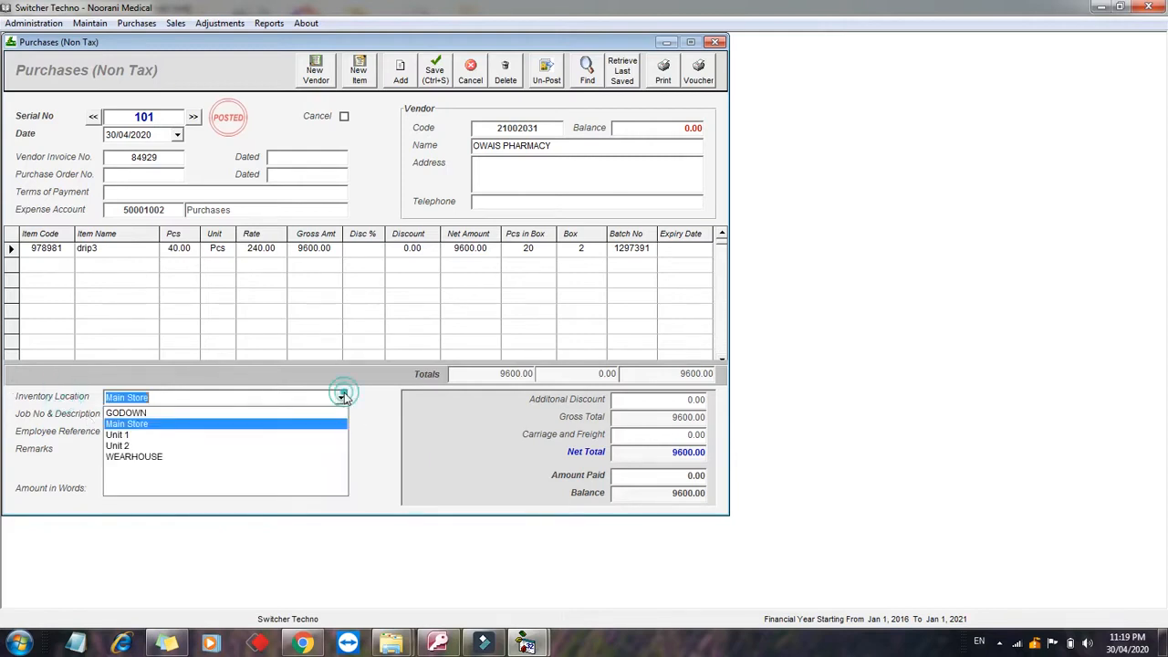
Step: Store the purchase in GODOWN and record 600 paid, leaving a 9000 balance
{"action": "left_click", "coordinate": [271, 413]}
{"action": "left_click", "coordinate": [649, 455]}
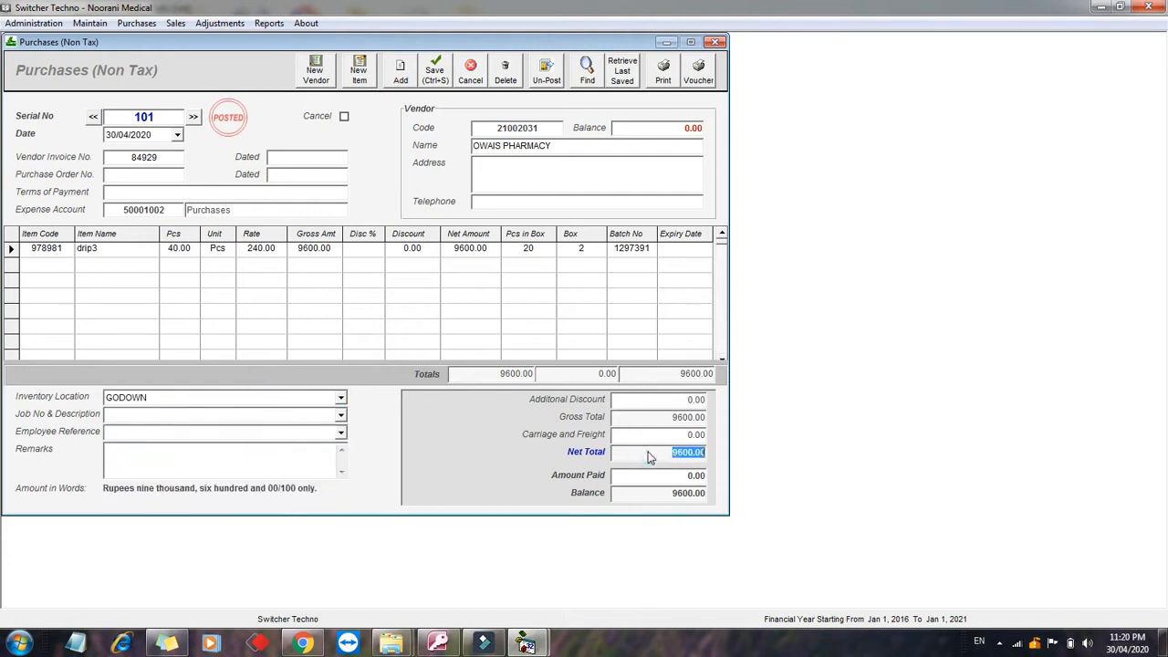
{"action": "left_click", "coordinate": [644, 457]}
{"action": "left_click", "coordinate": [649, 477]}
{"action": "type", "text": "600"}
{"action": "left_click", "coordinate": [676, 501]}
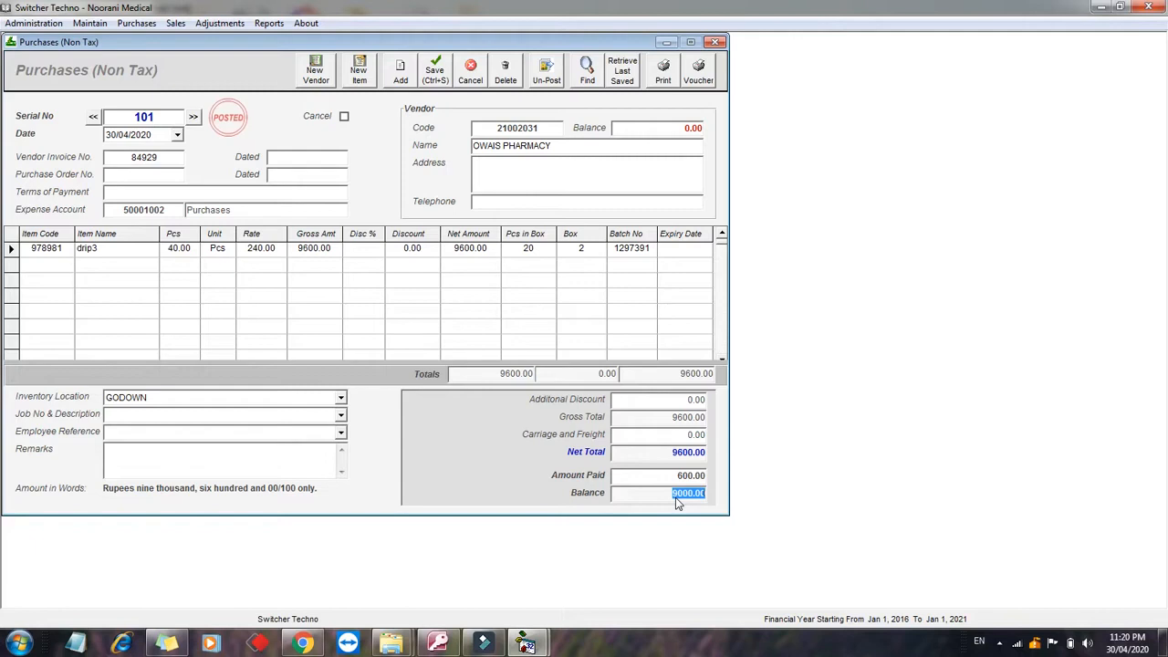
Step: Save bill 101, cancel printing the Purchase Invoice, and close the preview
{"action": "left_click", "coordinate": [666, 73]}
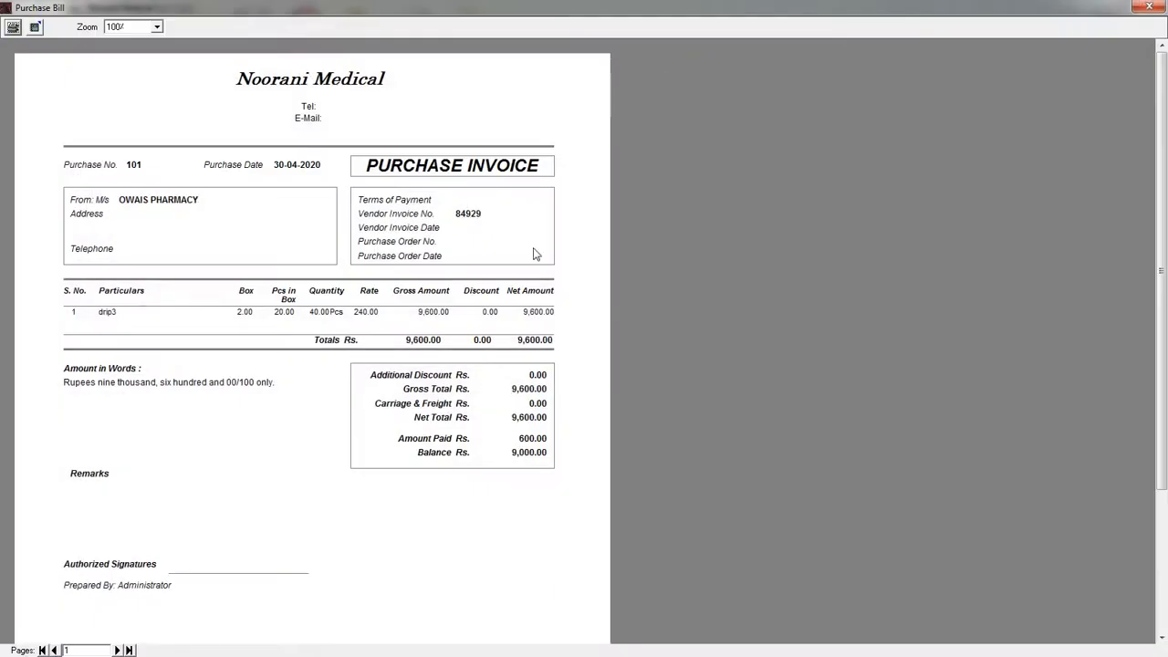
{"action": "left_click", "coordinate": [13, 31]}
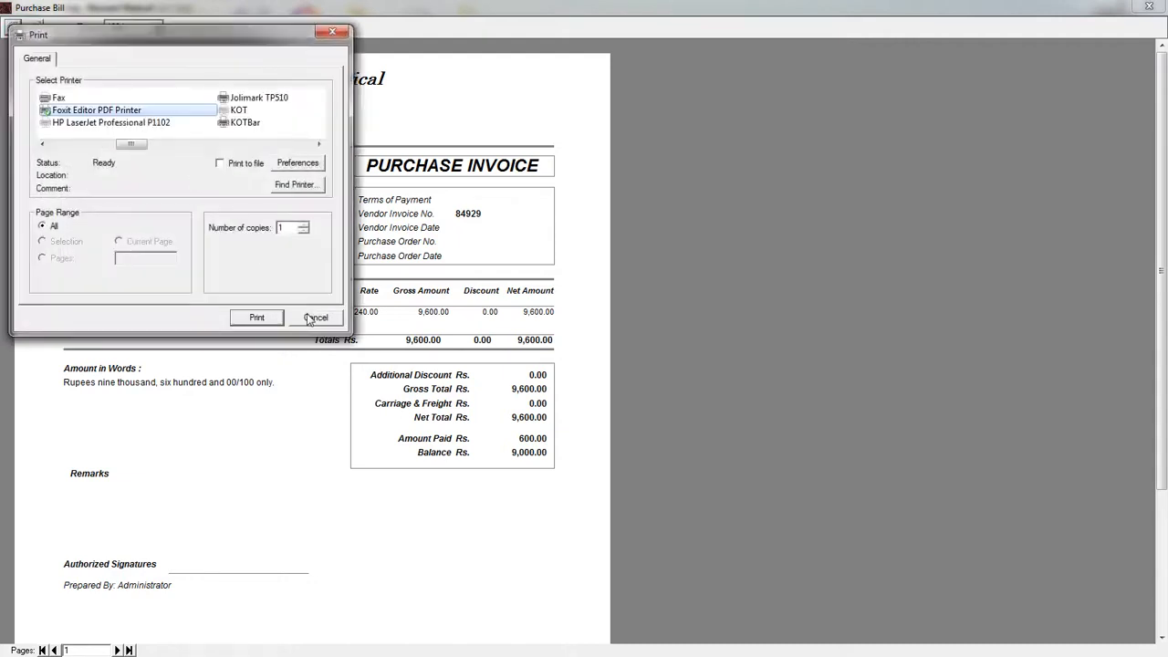
{"action": "left_click", "coordinate": [310, 316]}
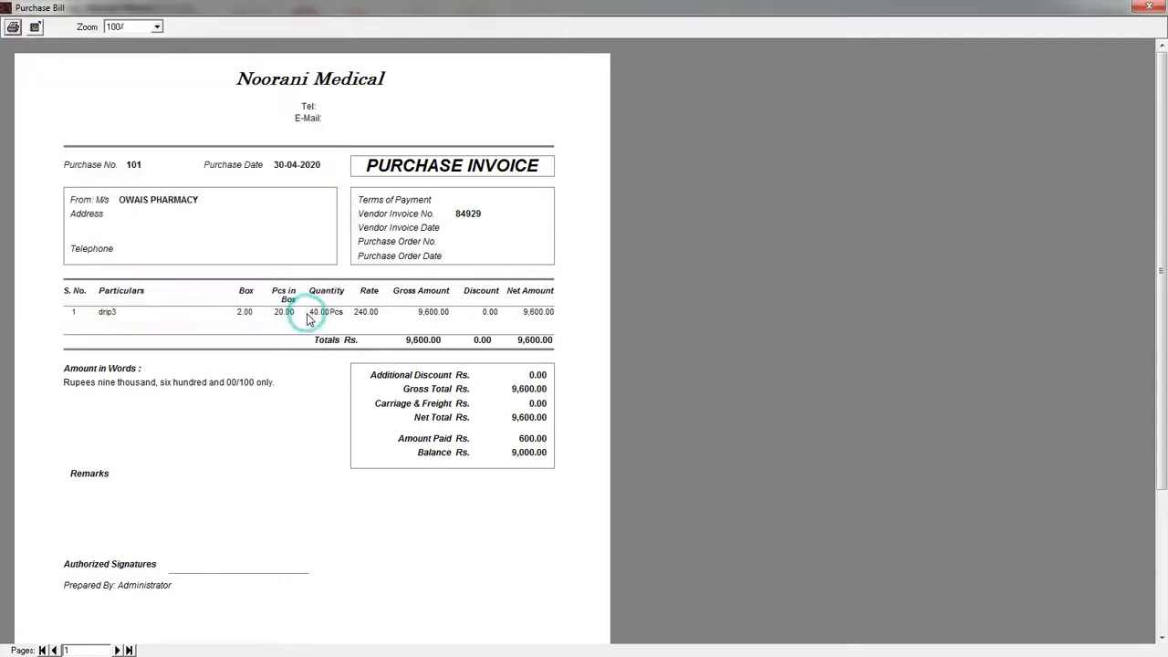
{"action": "left_click", "coordinate": [1148, 6]}
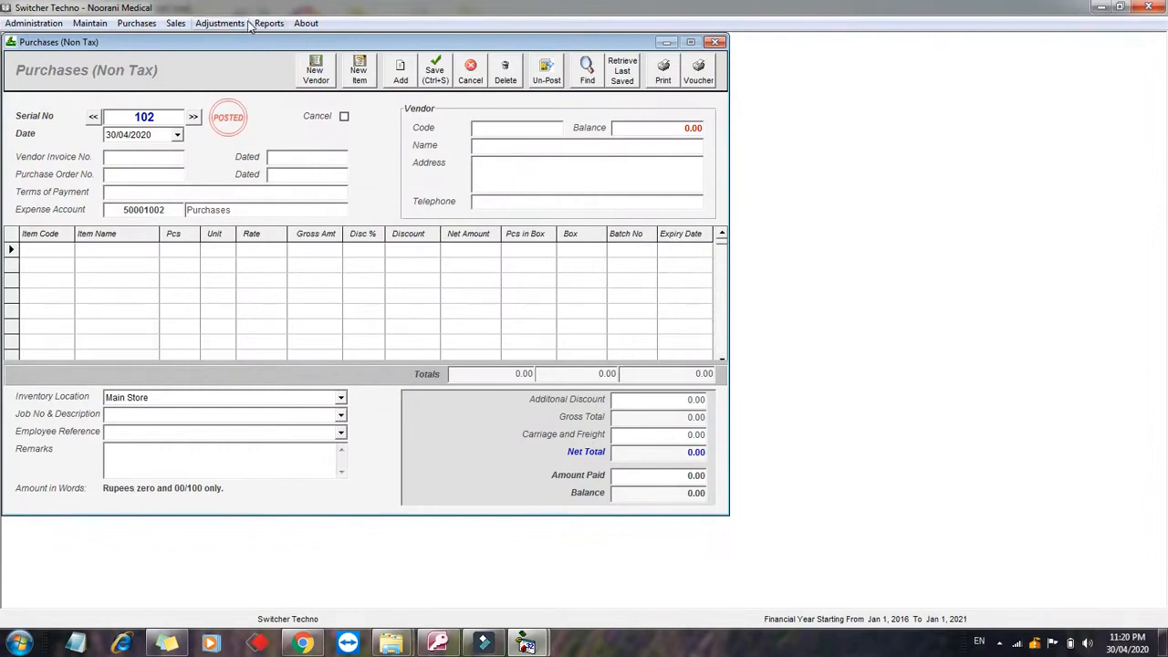
Step: Open the Inventory Balances report and filter it to MEDICINES / INJECTIONS
{"action": "left_click", "coordinate": [263, 25]}
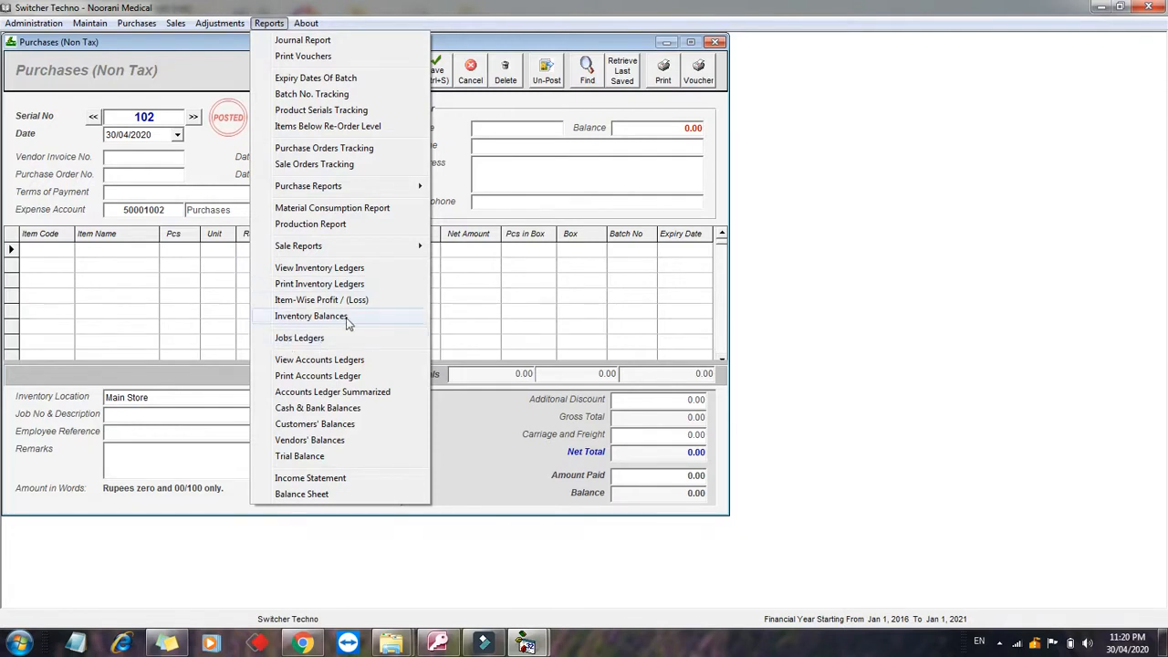
{"action": "left_click", "coordinate": [347, 318]}
{"action": "left_click", "coordinate": [575, 175]}
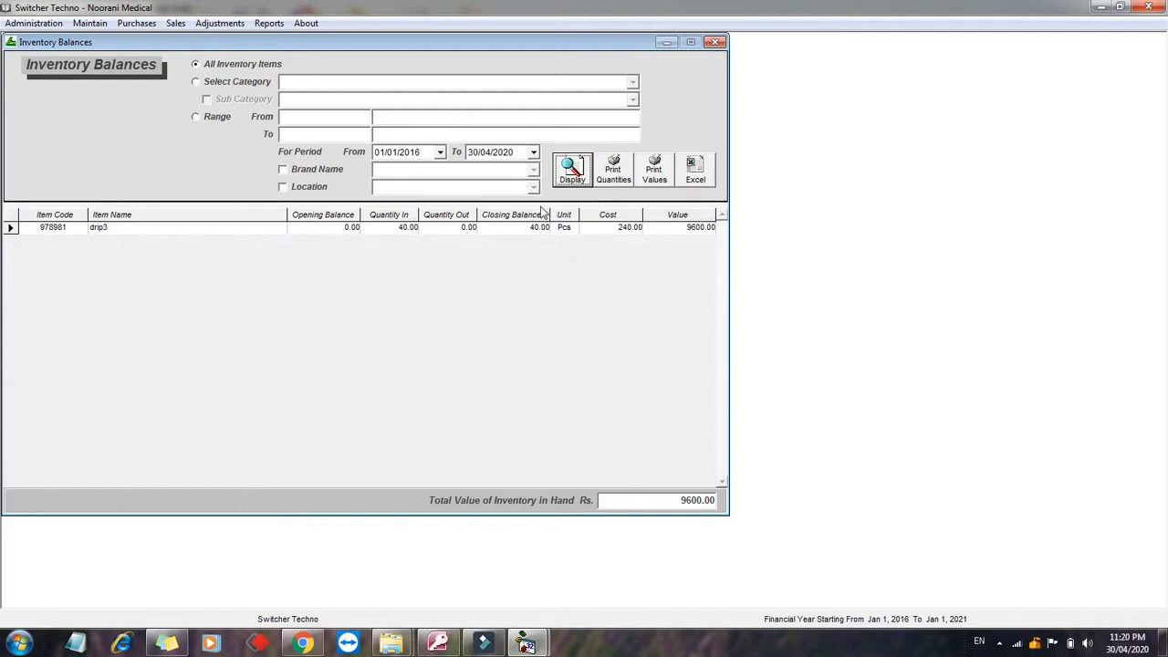
{"action": "left_click", "coordinate": [228, 81]}
{"action": "left_click", "coordinate": [631, 82]}
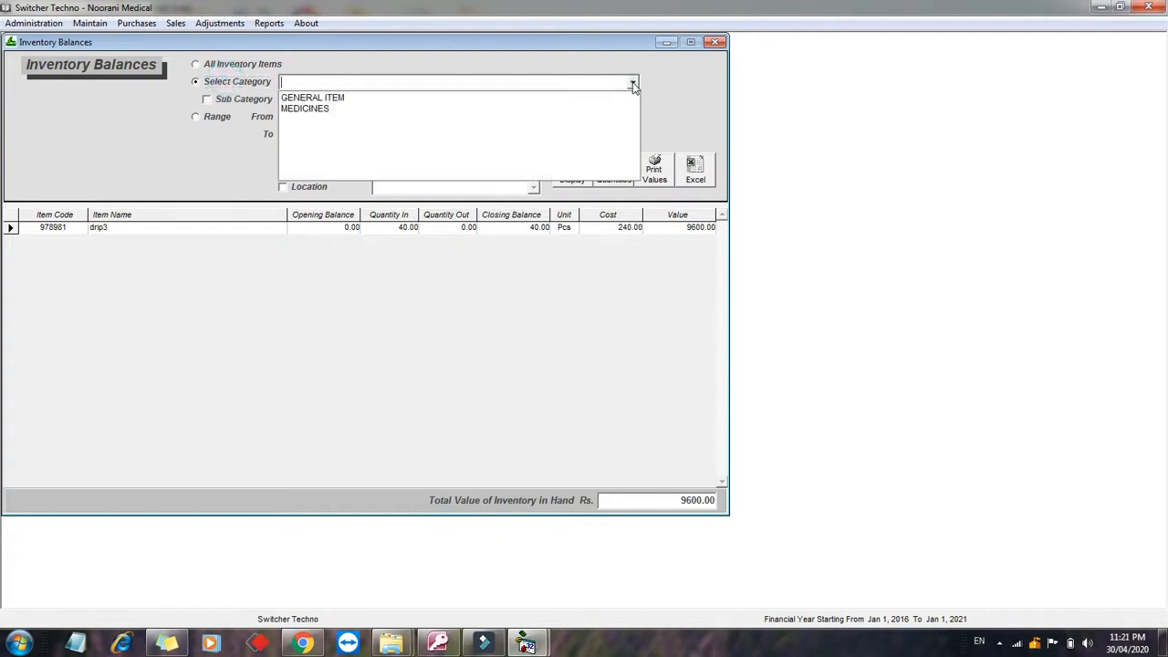
{"action": "left_click", "coordinate": [598, 110]}
{"action": "left_click", "coordinate": [244, 99]}
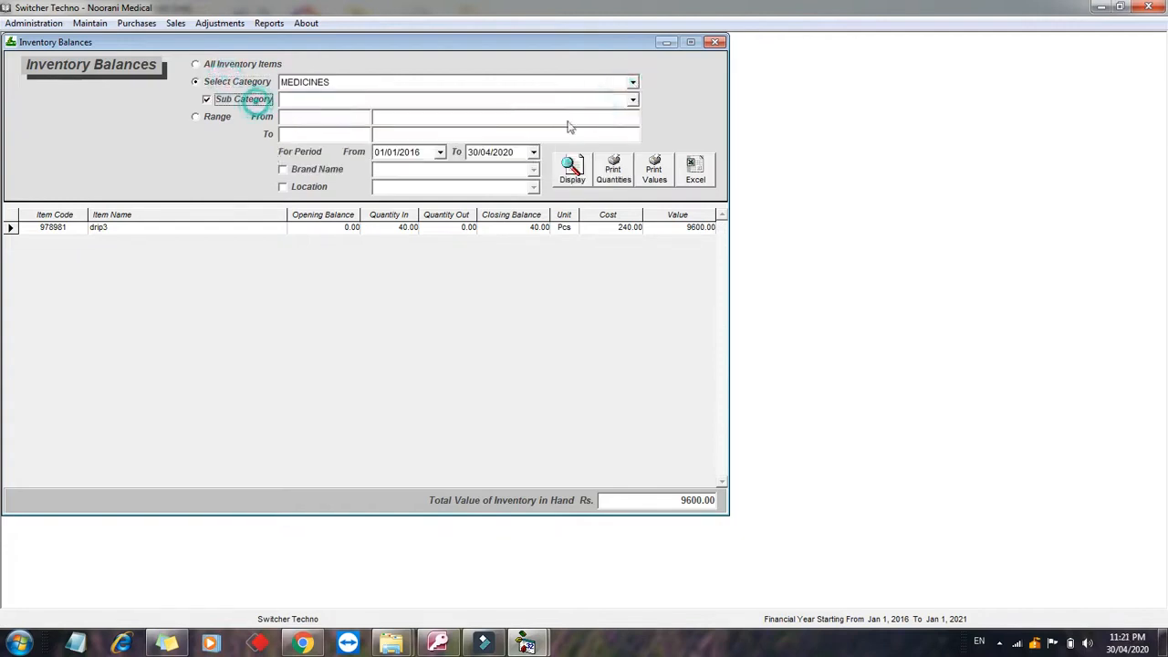
{"action": "left_click", "coordinate": [633, 100]}
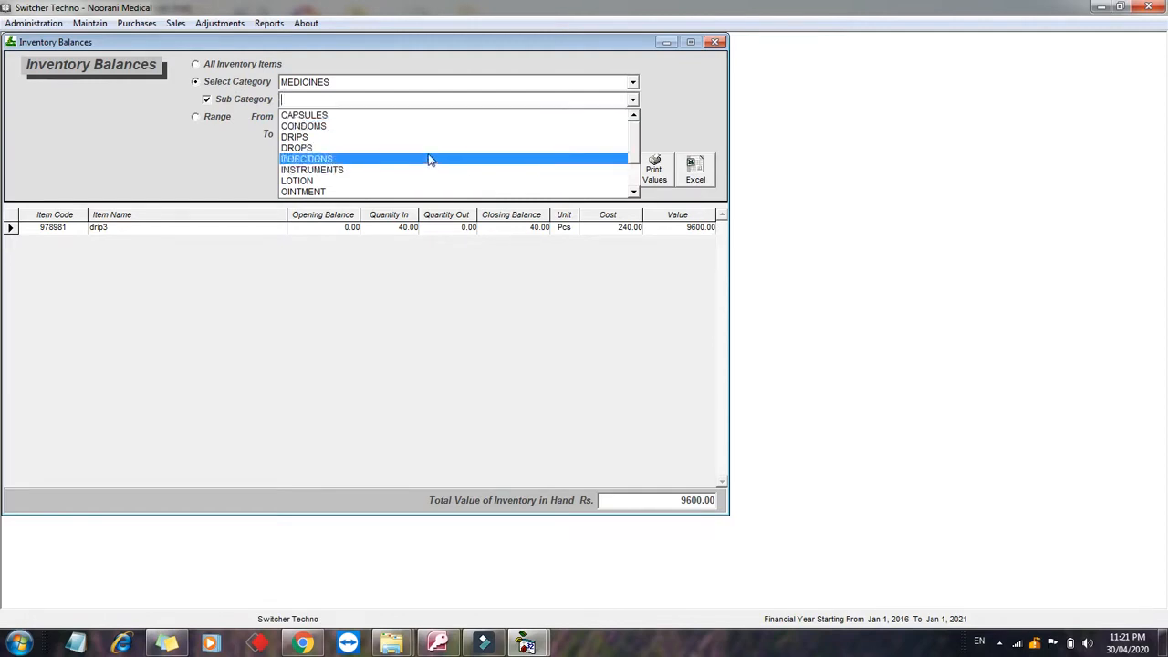
{"action": "left_click", "coordinate": [398, 160]}
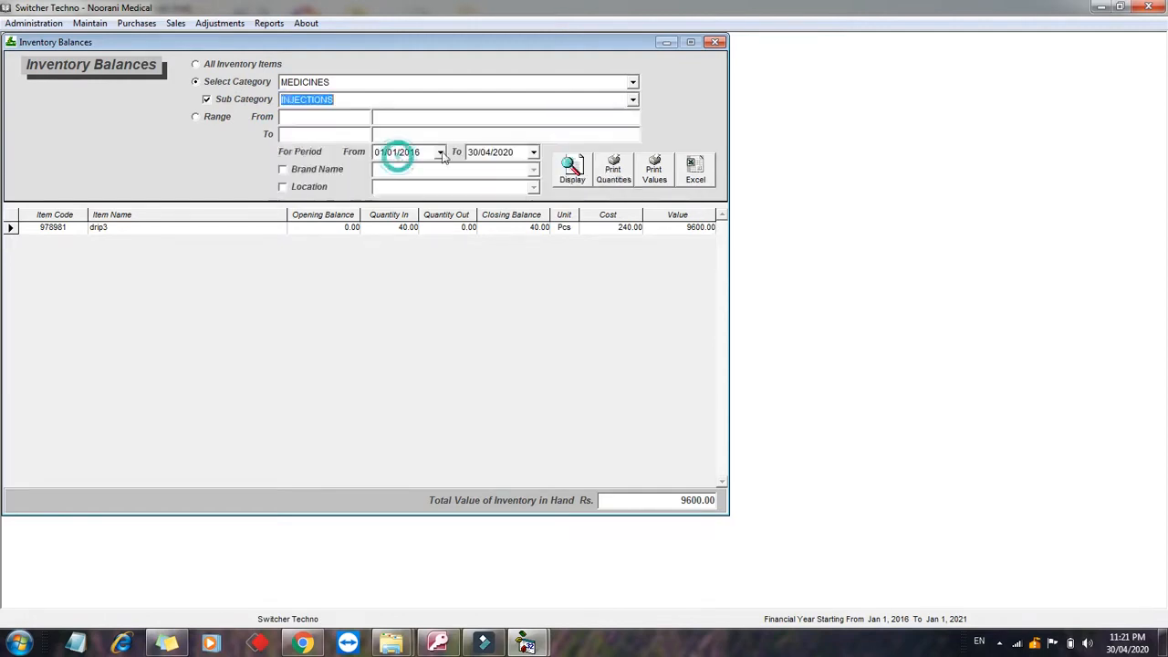
{"action": "left_click", "coordinate": [571, 168]}
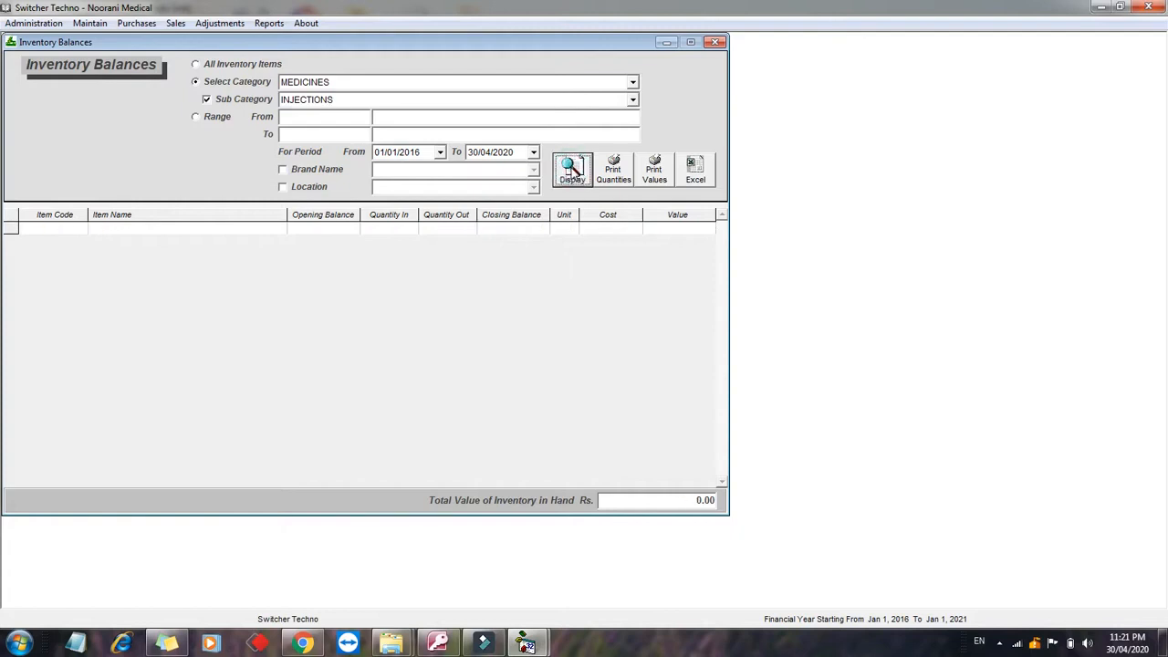
Step: Redisplay balances for all inventory items, then close the Inventory Balances report
{"action": "left_click", "coordinate": [226, 66]}
{"action": "left_click", "coordinate": [572, 181]}
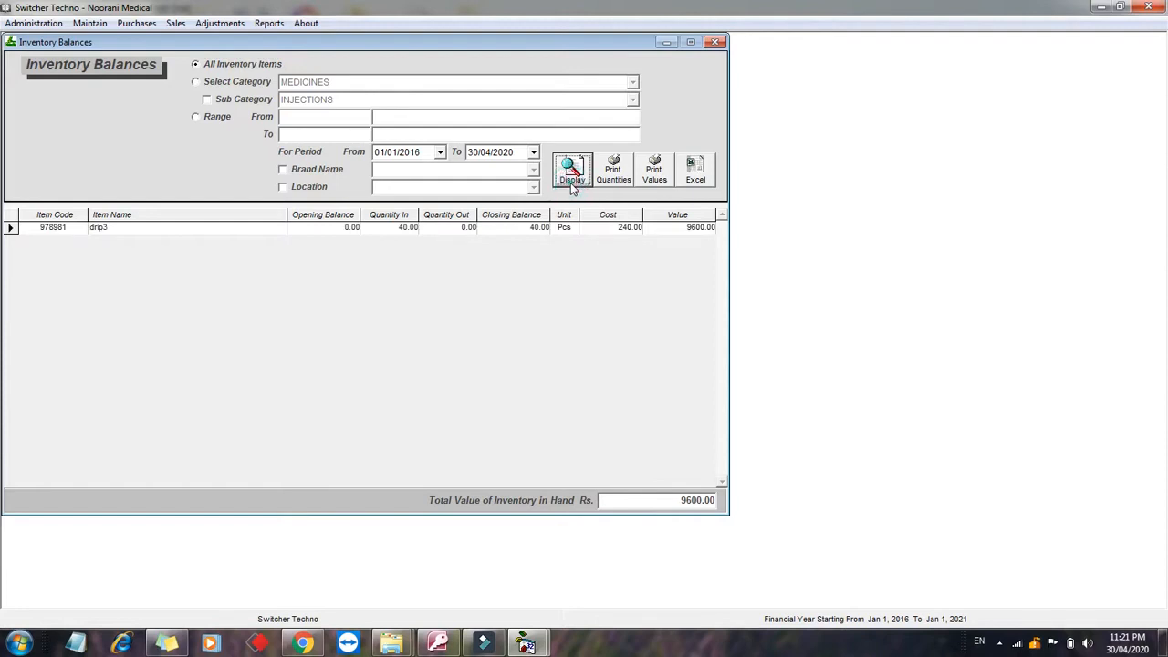
{"action": "left_click", "coordinate": [310, 188]}
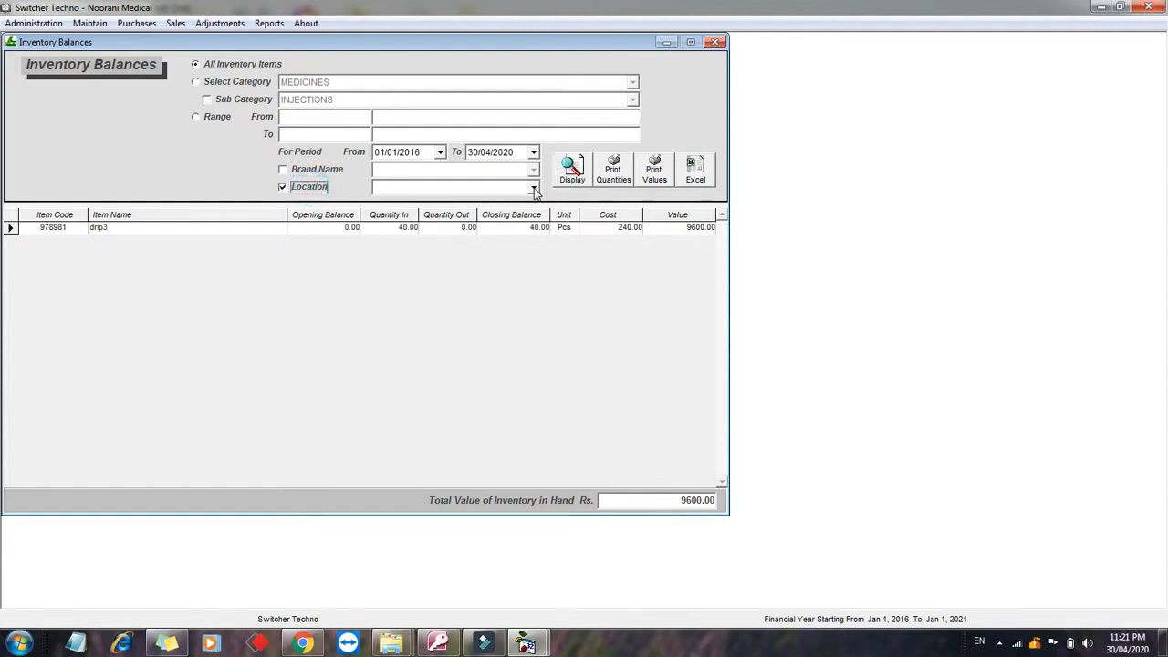
{"action": "left_click", "coordinate": [534, 189]}
{"action": "left_click", "coordinate": [534, 188]}
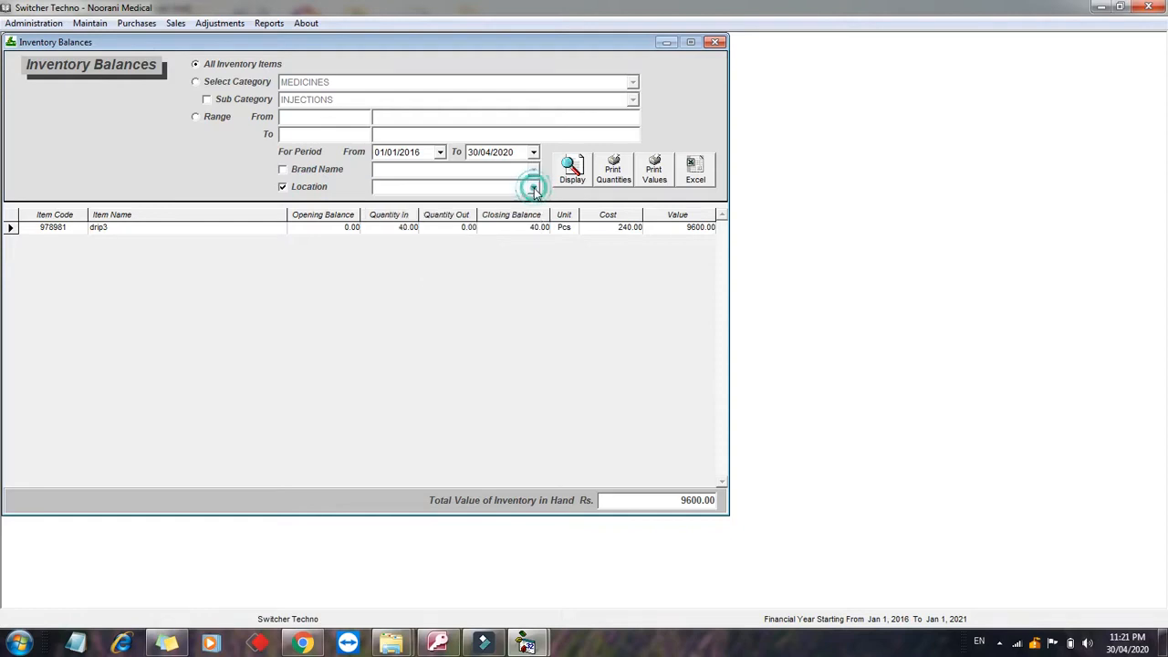
{"action": "left_click", "coordinate": [717, 42]}
{"action": "left_click", "coordinate": [270, 23]}
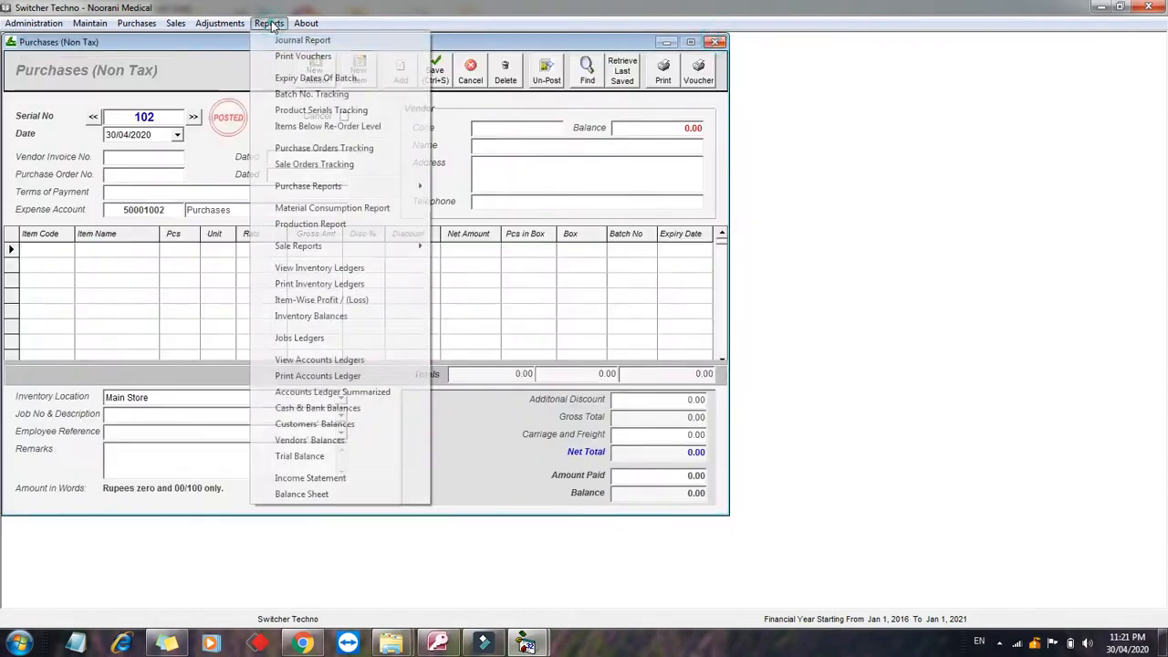
Step: Display the OWAIS PHARMACY account ledger showing purchase PV 101 and a 9000.00 credit balance
{"action": "left_click", "coordinate": [318, 362]}
{"action": "type", "text": "owa"}
{"action": "key", "text": "Down"}
{"action": "key", "text": "Return"}
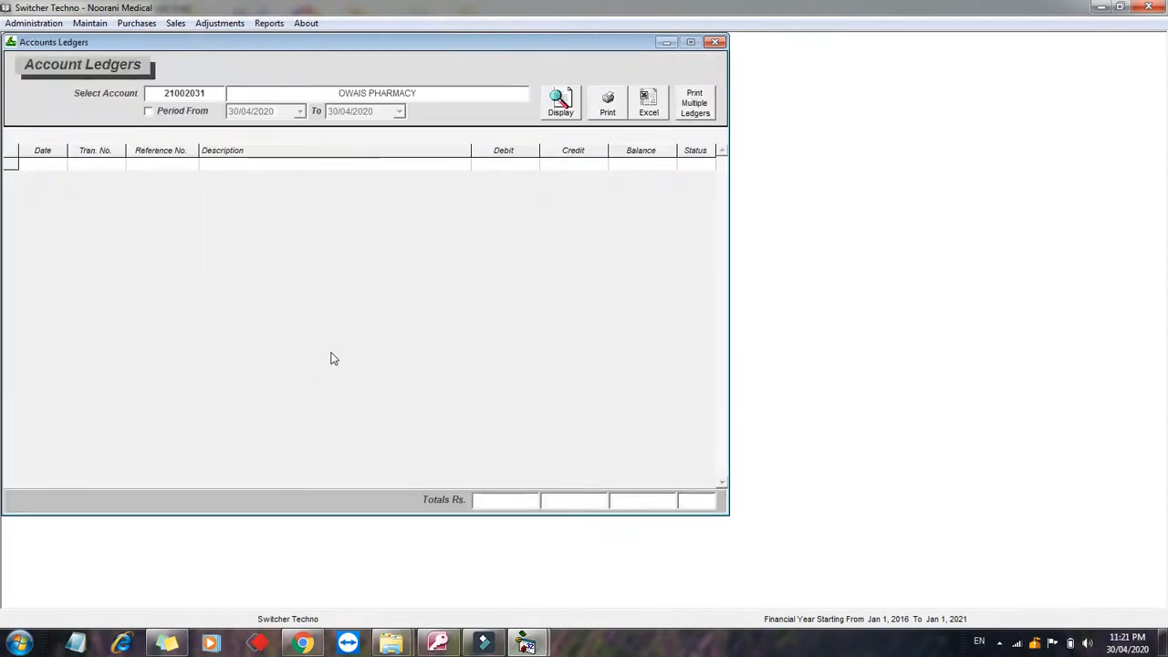
{"action": "left_click", "coordinate": [565, 106]}
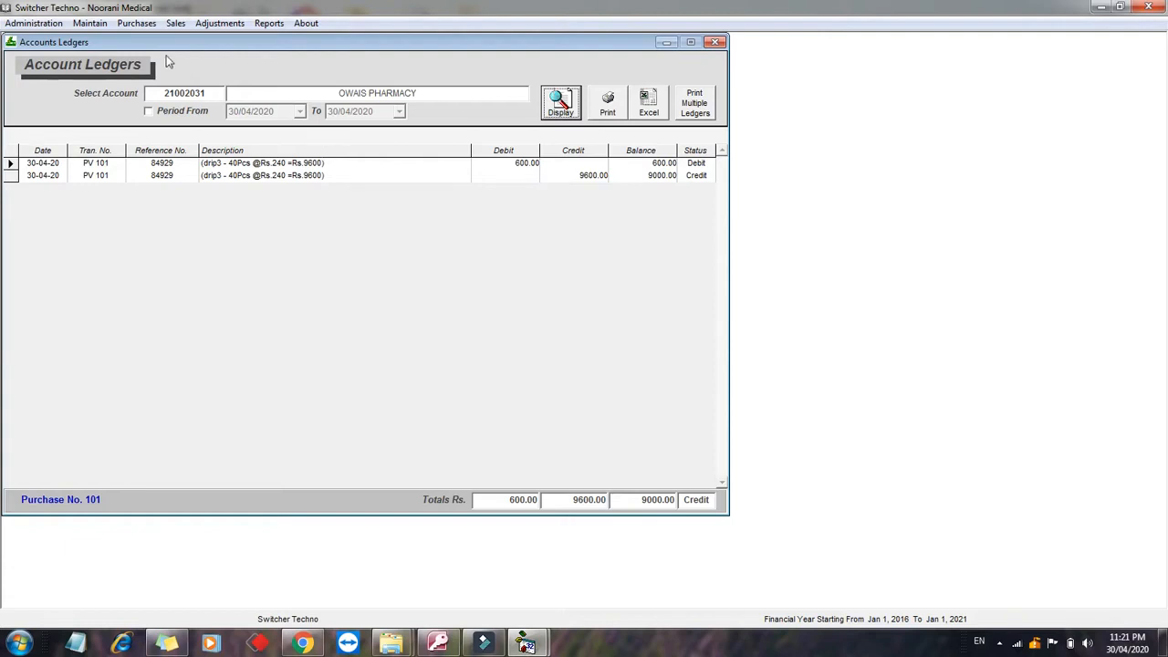
{"action": "left_click", "coordinate": [137, 24]}
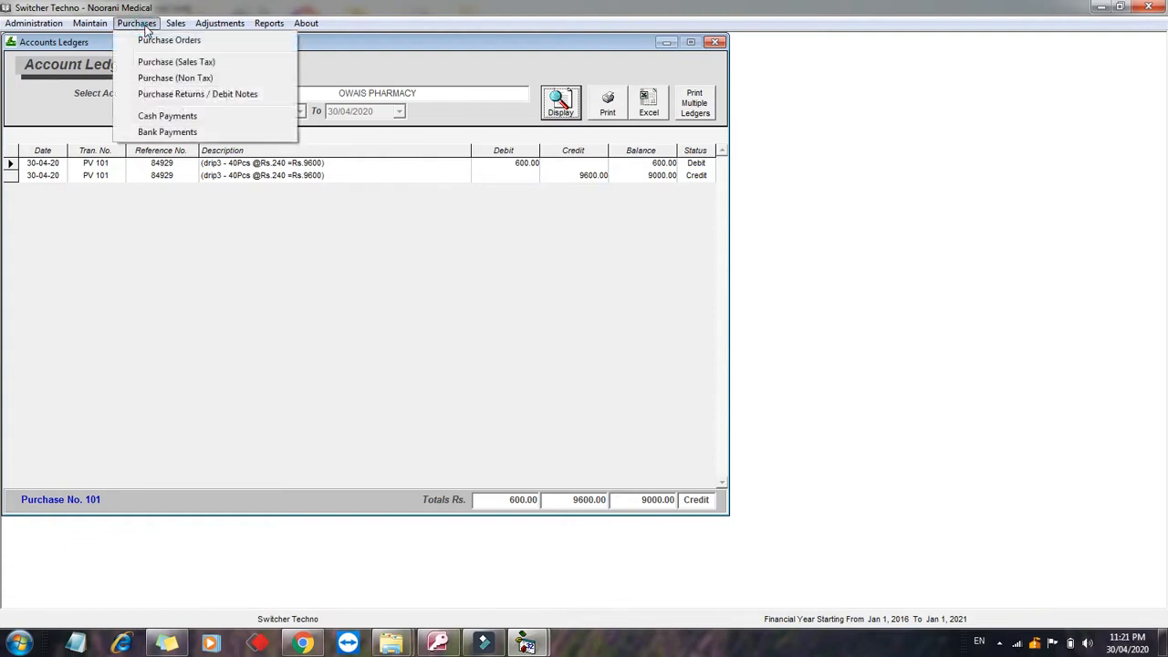
Step: Start a new petty cash payment paid from the Cash in Hand account
{"action": "left_click", "coordinate": [150, 116]}
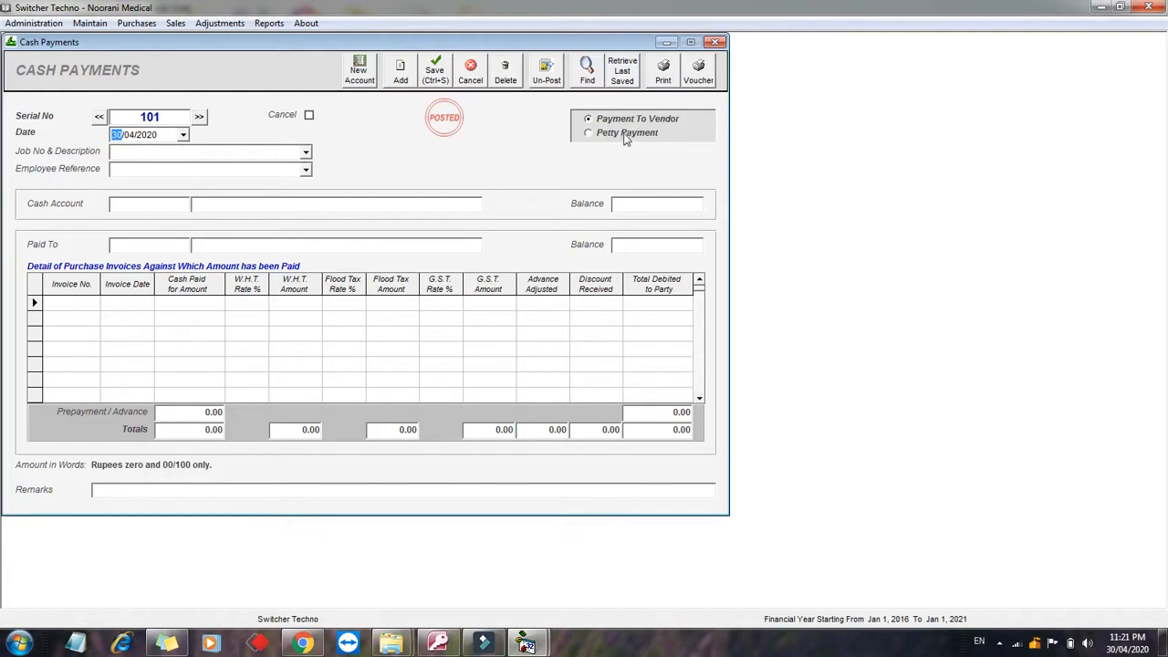
{"action": "left_click", "coordinate": [626, 135]}
{"action": "left_click", "coordinate": [166, 203]}
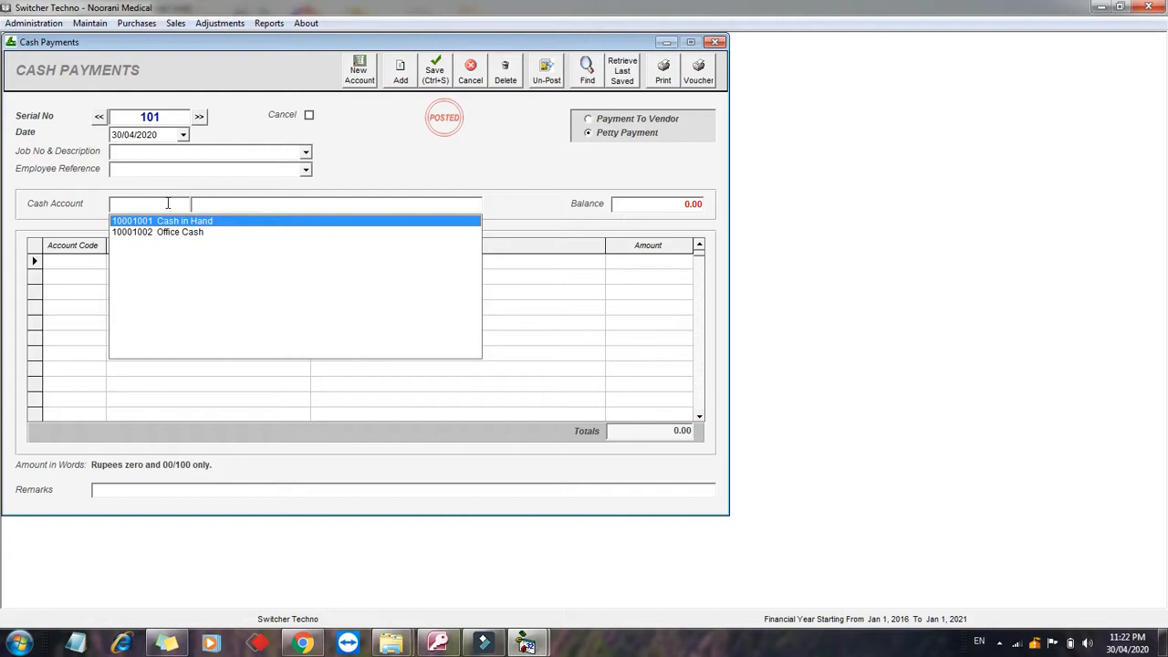
{"action": "key", "text": "Return"}
Step: Add OWAIS PHARMACY with description 'paid' for 2000, then post and print the payment
{"action": "left_click", "coordinate": [75, 263]}
{"action": "type", "text": "owa"}
{"action": "key", "text": "Down"}
{"action": "key", "text": "Return"}
{"action": "type", "text": "LA"}
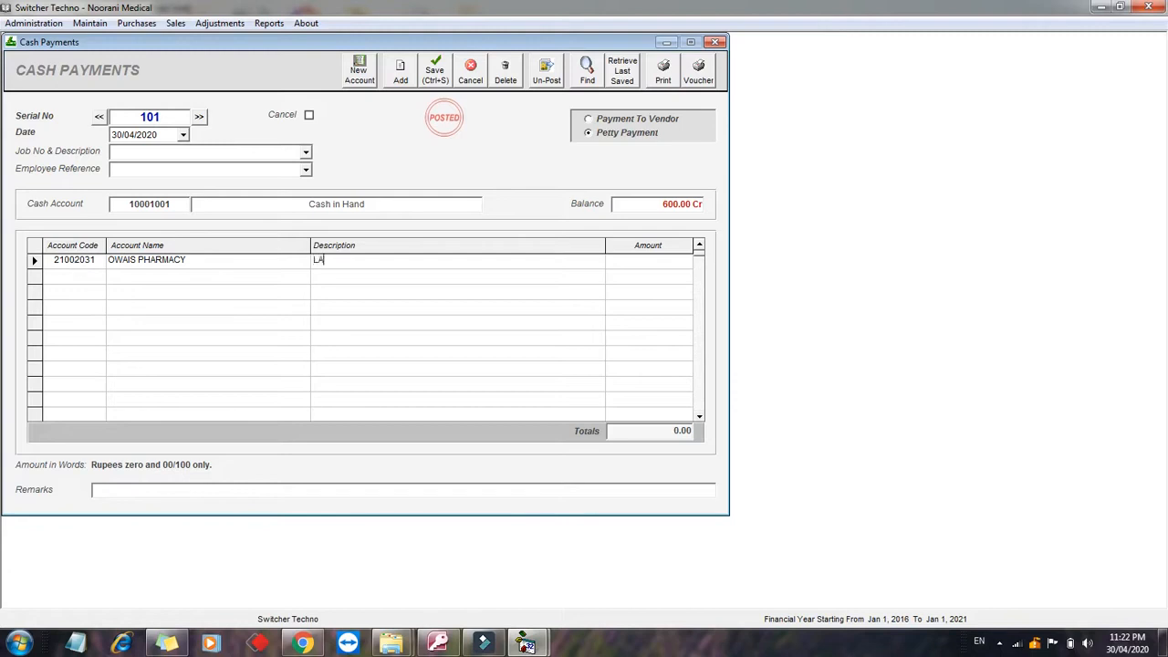
{"action": "key", "text": "BackSpace"}
{"action": "key", "text": "BackSpace"}
{"action": "key", "text": "BackSpace"}
{"action": "key", "text": "Return"}
{"action": "key", "text": "Return"}
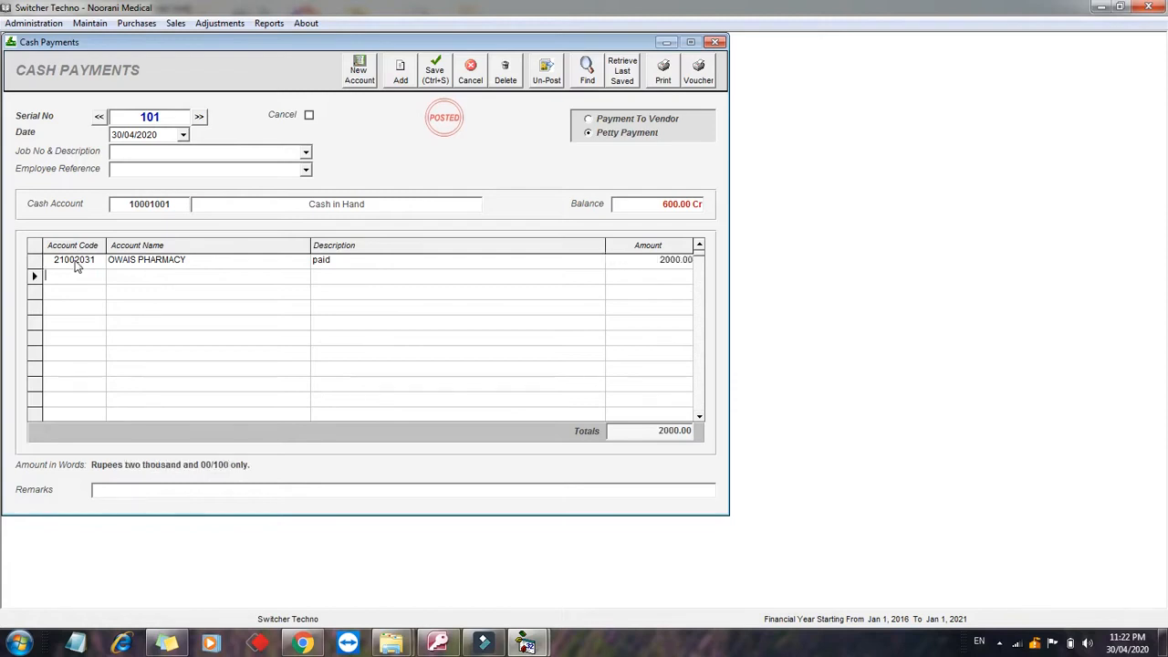
{"action": "left_click", "coordinate": [669, 87]}
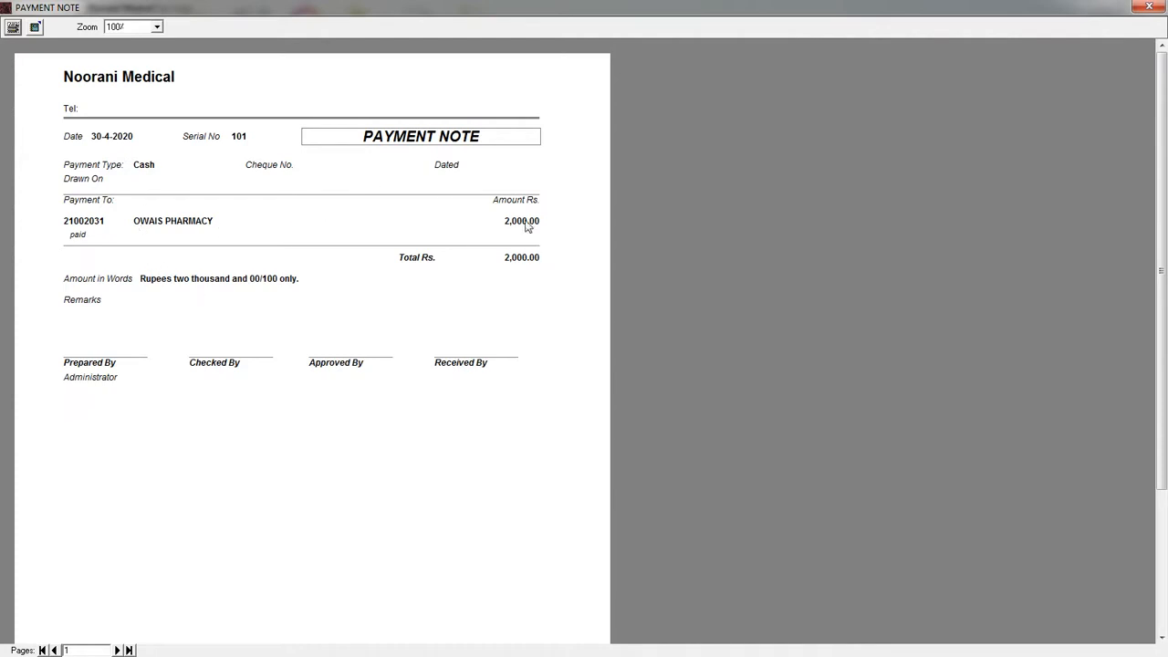
Step: Refresh the OWAIS PHARMACY ledger to include CPV 101 and preview it at 7000.00 credit
{"action": "left_click", "coordinate": [1148, 6]}
{"action": "left_click", "coordinate": [269, 23]}
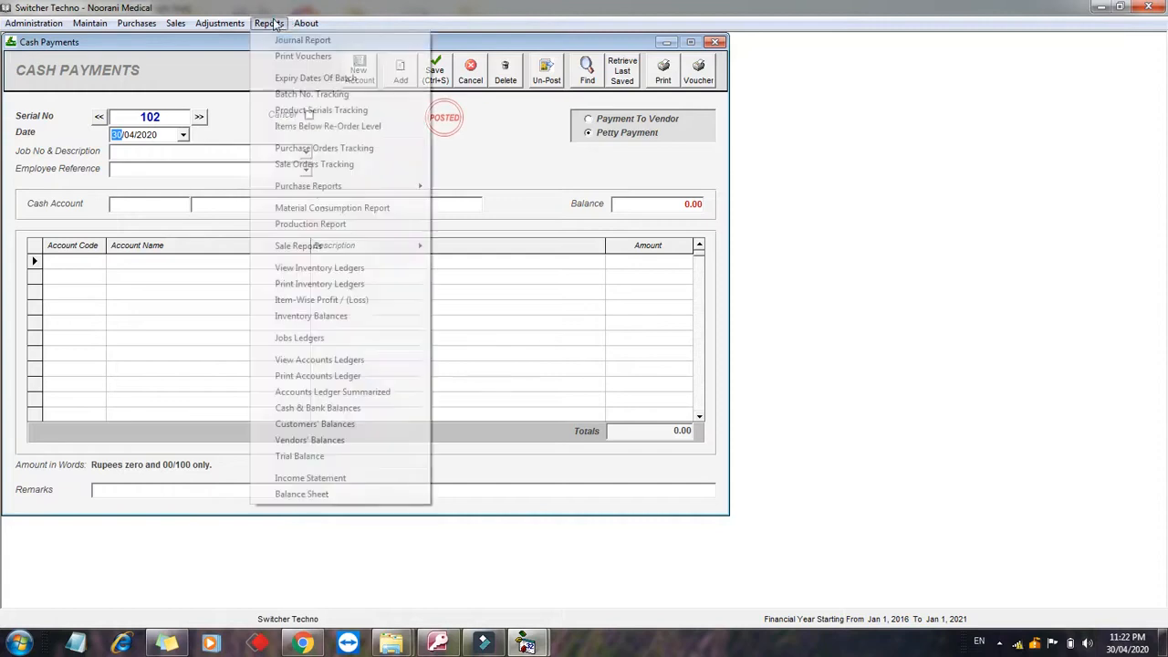
{"action": "left_click", "coordinate": [319, 359]}
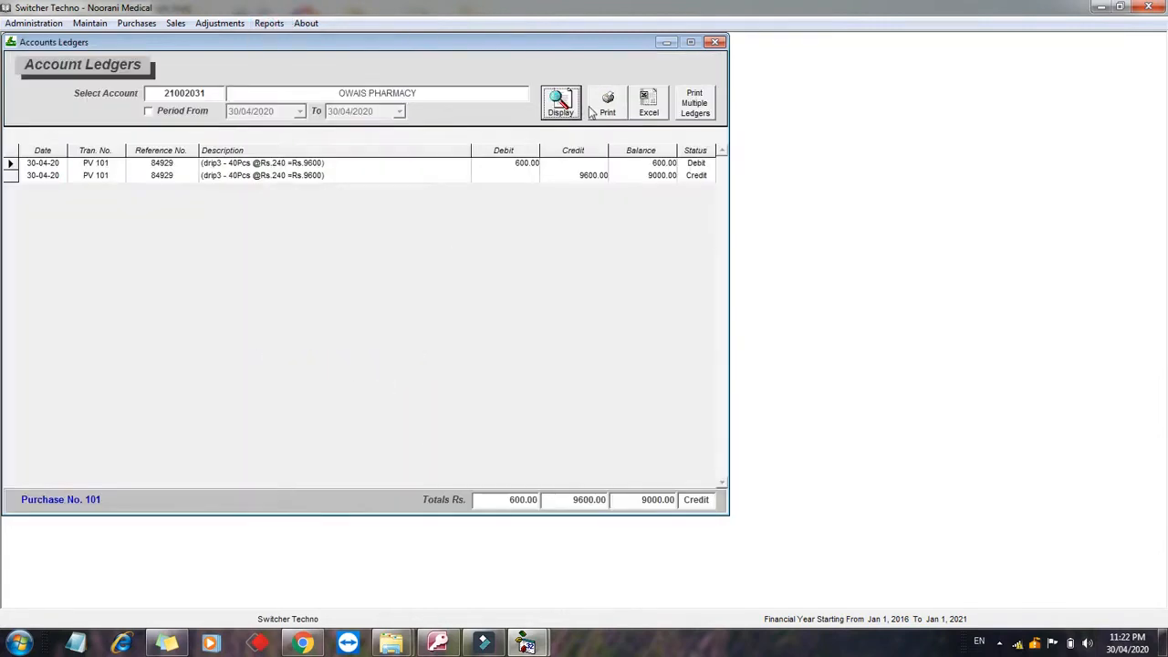
{"action": "left_click", "coordinate": [560, 103]}
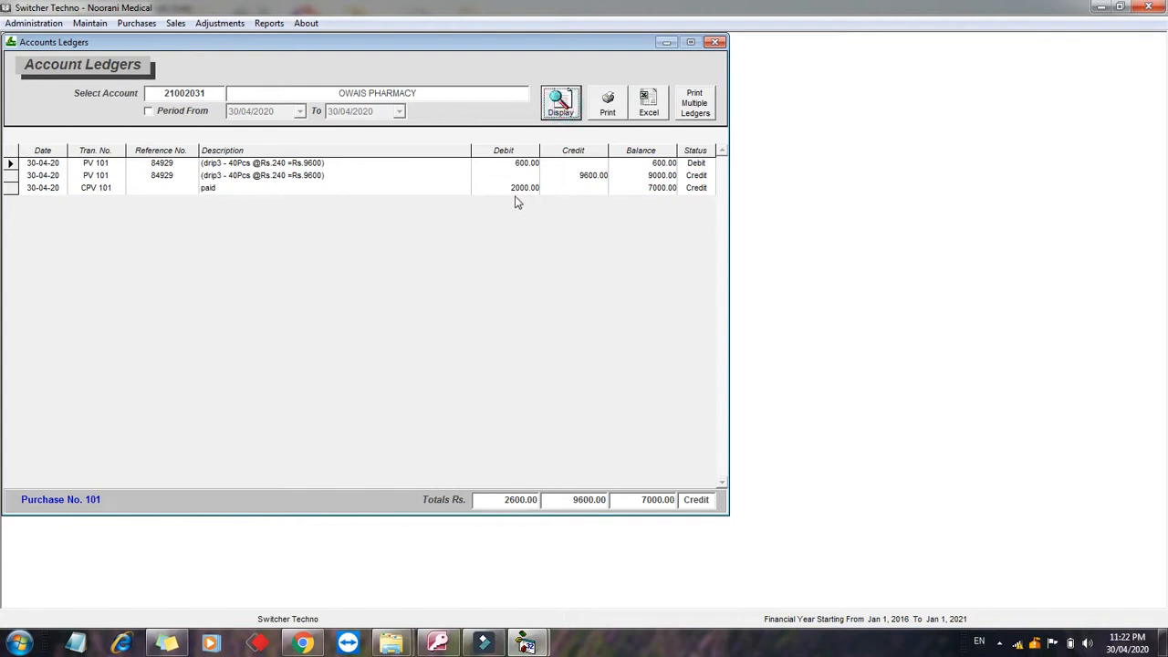
{"action": "left_click", "coordinate": [661, 188]}
{"action": "left_click", "coordinate": [612, 108]}
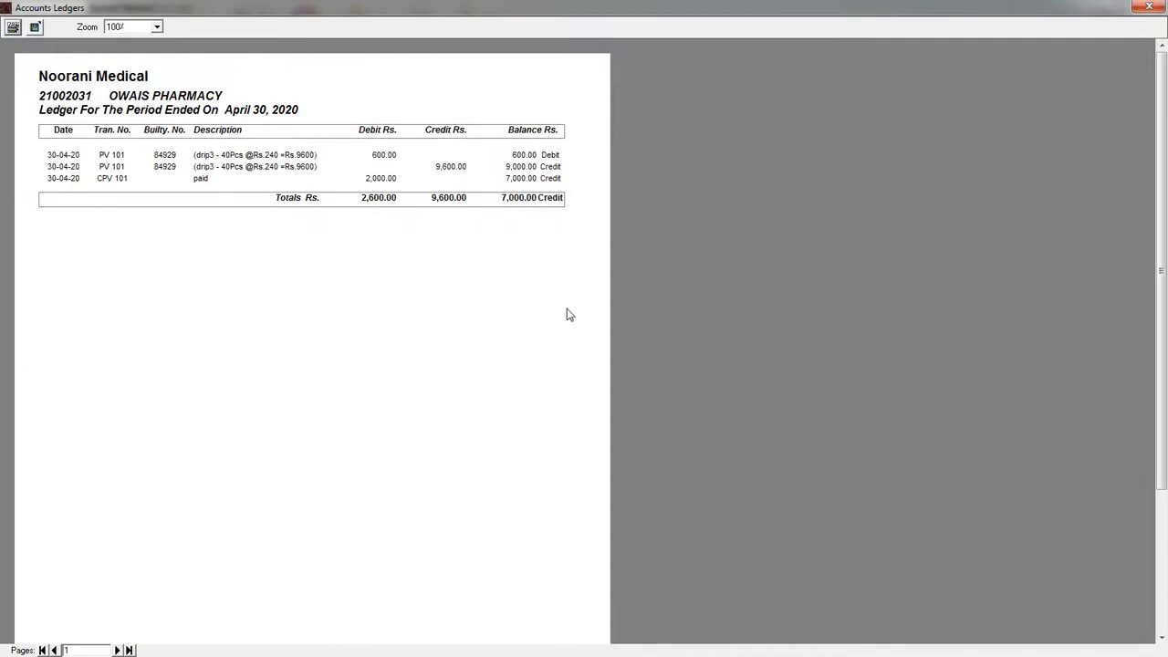
Step: Close the ledger preview, account ledger, cash payments and purchase forms back to the main menu
{"action": "left_click", "coordinate": [1149, 7]}
{"action": "left_click", "coordinate": [709, 42]}
{"action": "left_click", "coordinate": [717, 42]}
{"action": "left_click", "coordinate": [720, 42]}
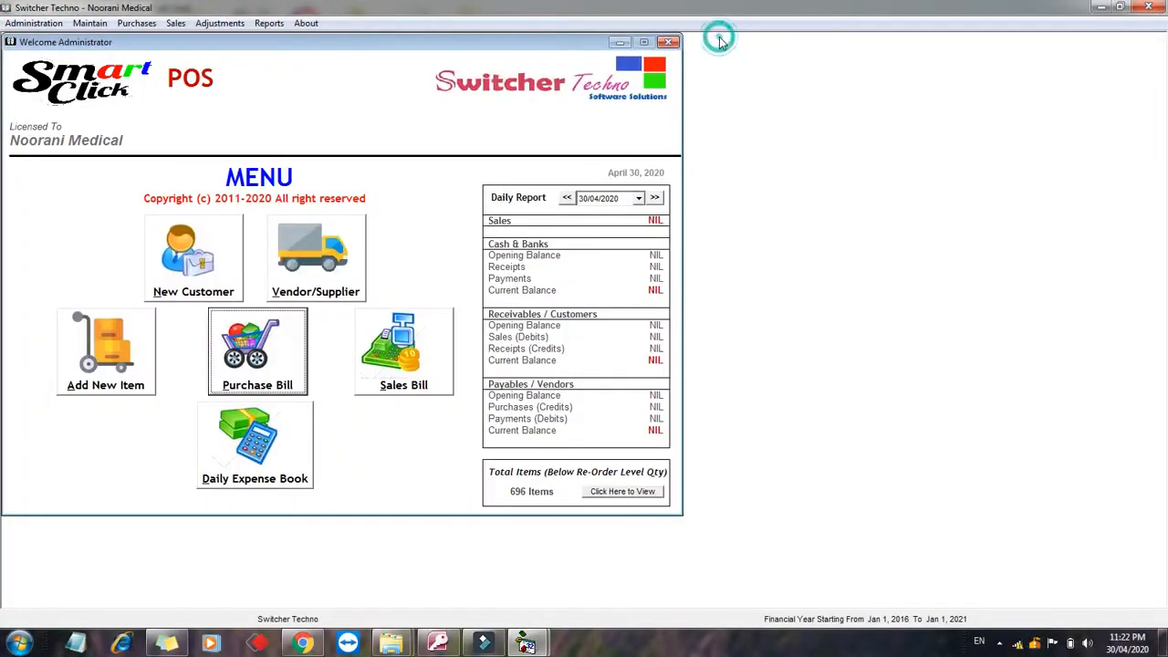
Step: Start a new sale invoice for customer Danish Pharmacy
{"action": "left_click", "coordinate": [403, 361]}
{"action": "double_click", "coordinate": [555, 127]}
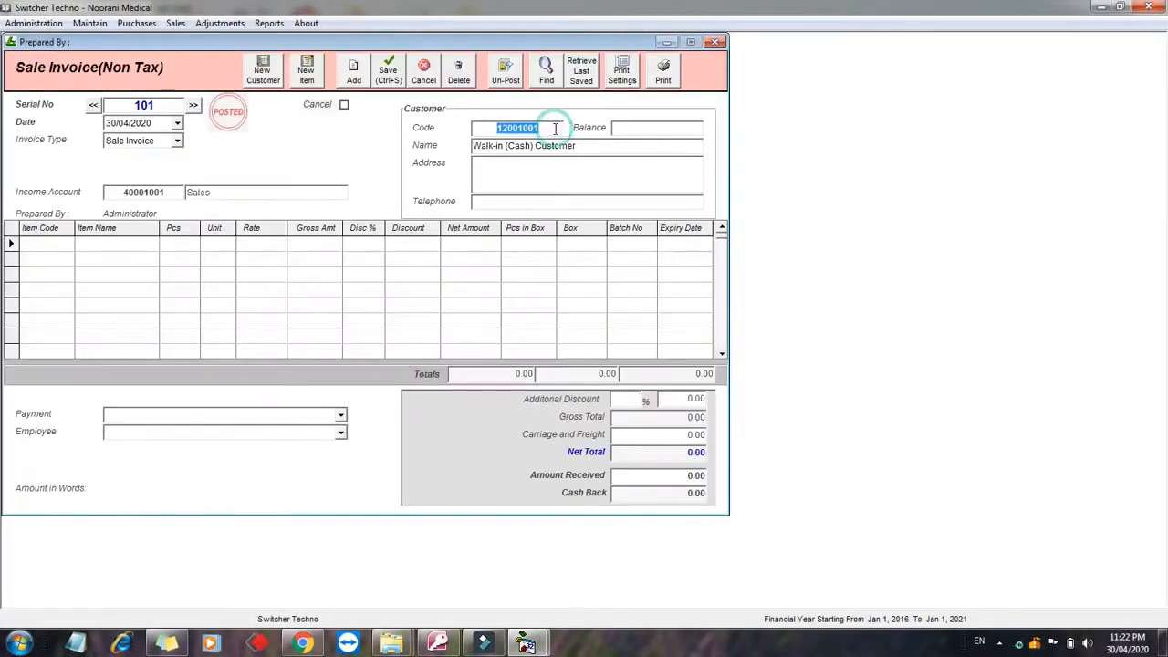
{"action": "type", "text": "a"}
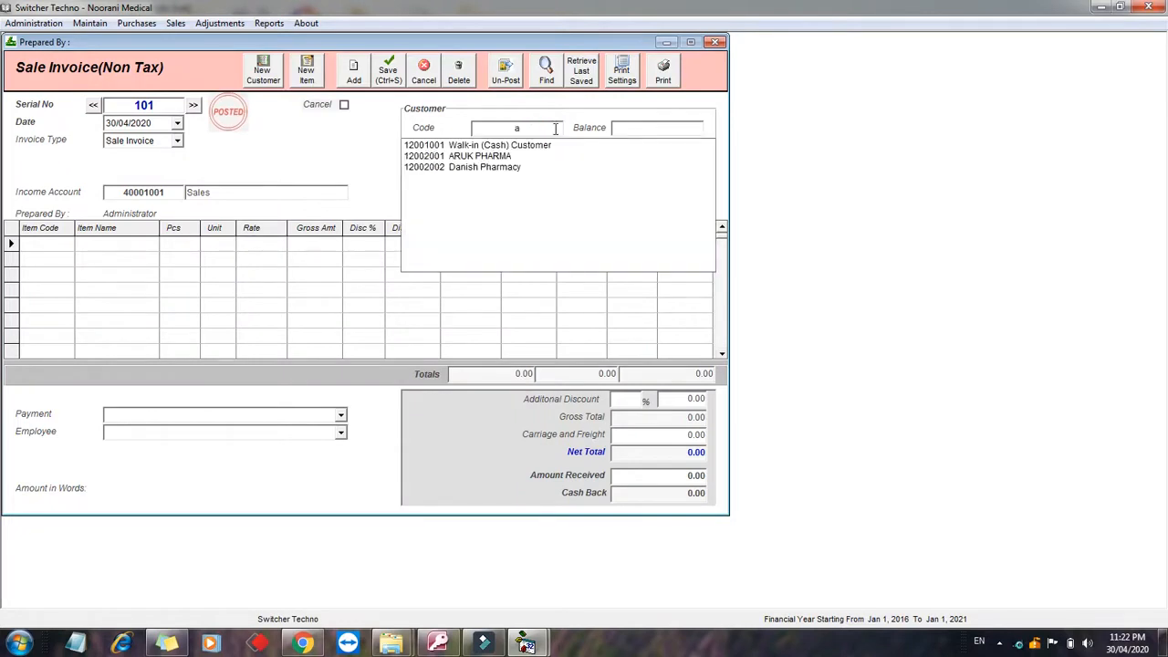
{"action": "type", "text": "d"}
{"action": "key", "text": "Down"}
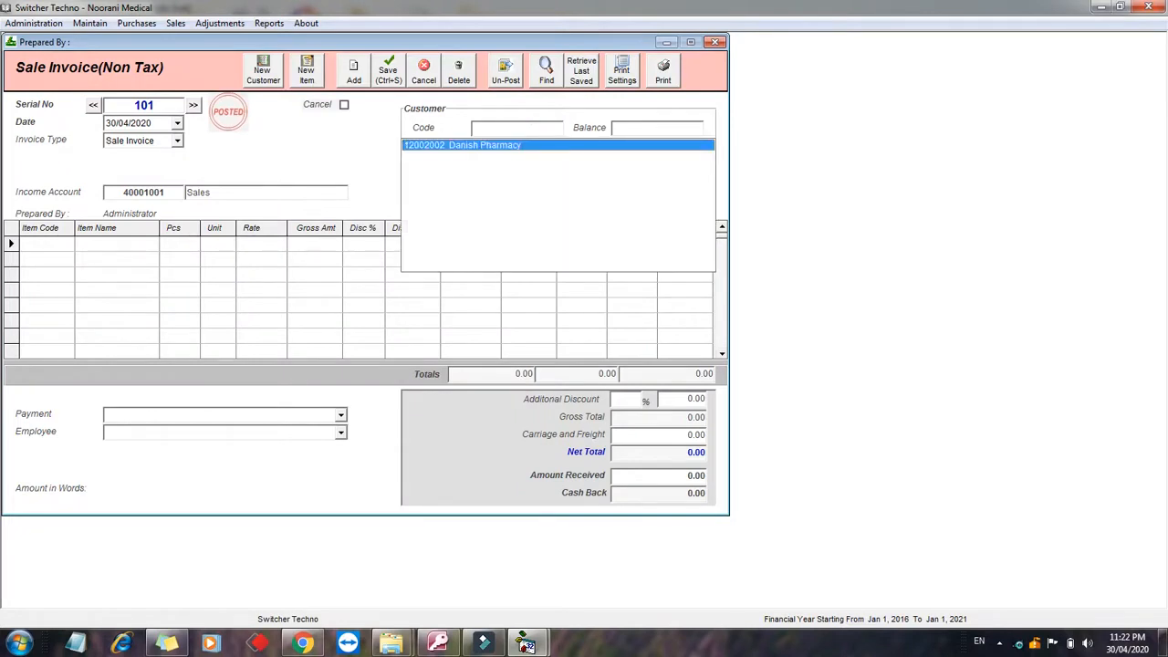
{"action": "key", "text": "Return"}
Step: Add 20 pieces of drip3 to the invoice, leaving batch and expiry blank
{"action": "left_click", "coordinate": [51, 245]}
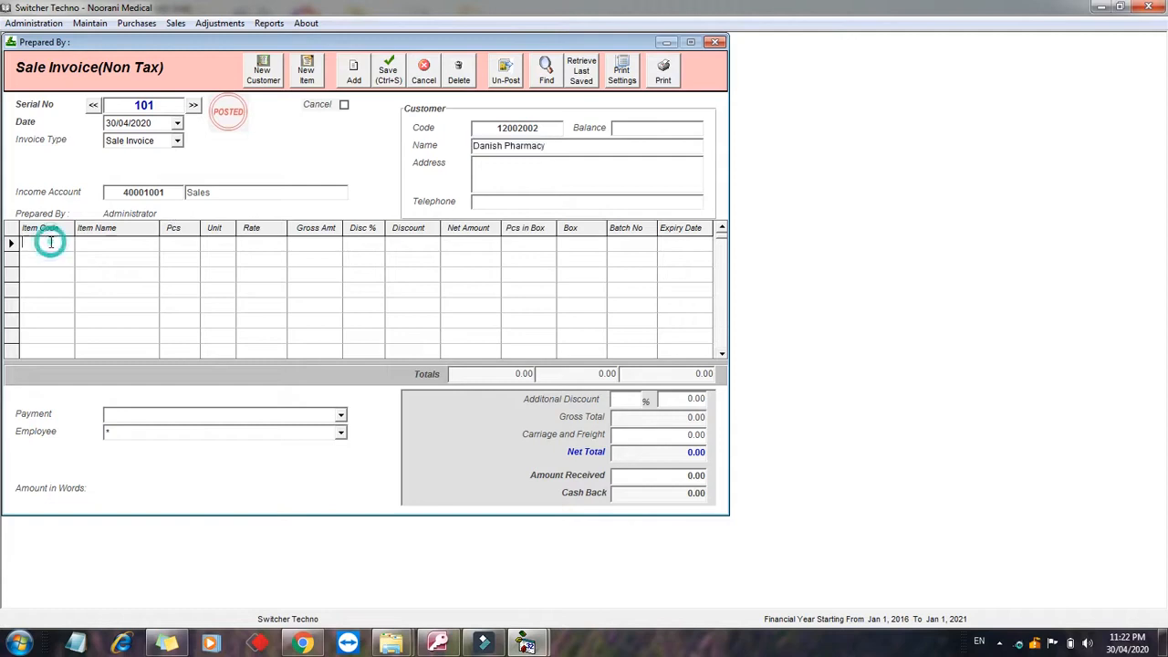
{"action": "type", "text": "dri"}
{"action": "key", "text": "Down"}
{"action": "key", "text": "Down"}
{"action": "key", "text": "Down"}
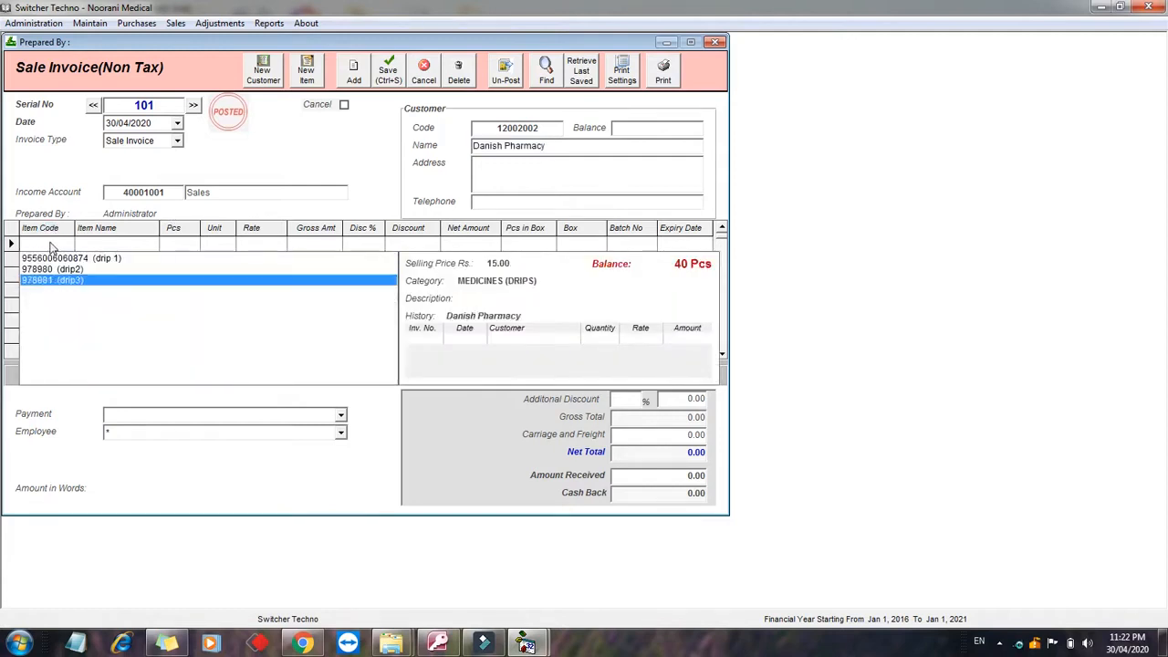
{"action": "key", "text": "Return"}
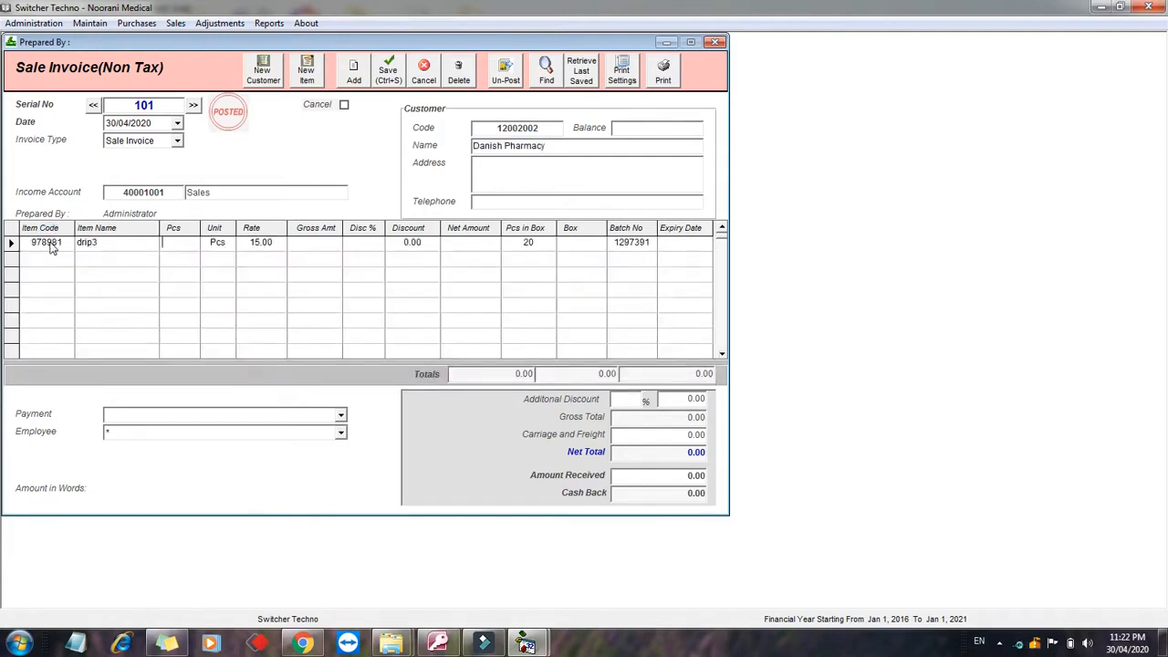
{"action": "key", "text": "Return"}
{"action": "key", "text": "Return"}
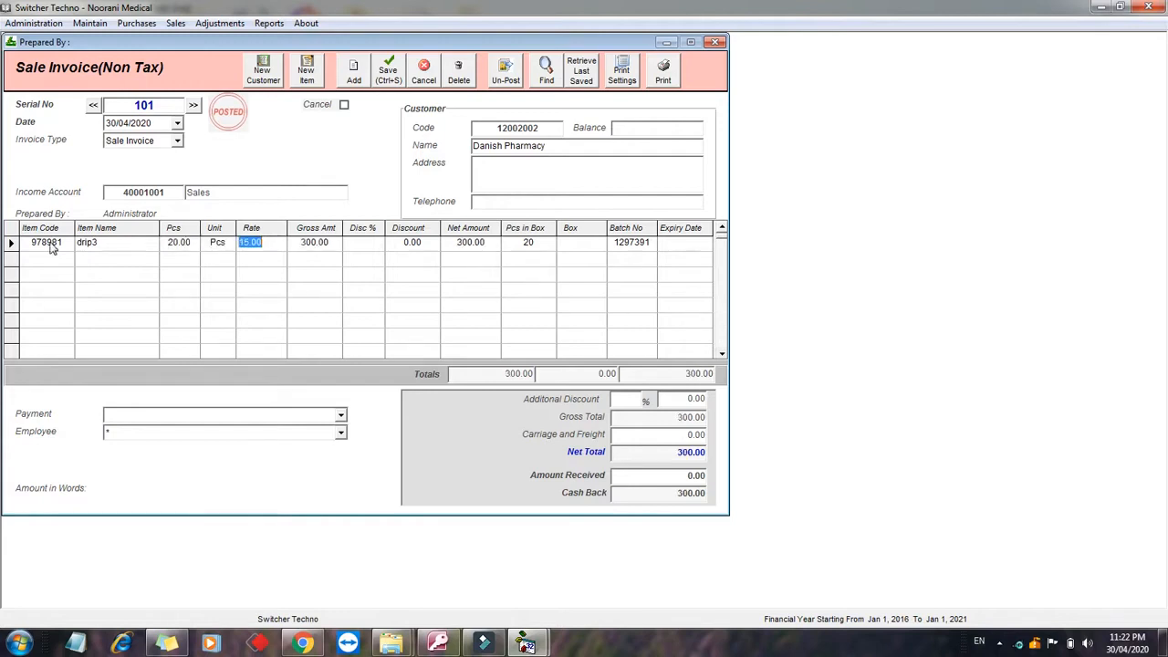
{"action": "left_click", "coordinate": [645, 243]}
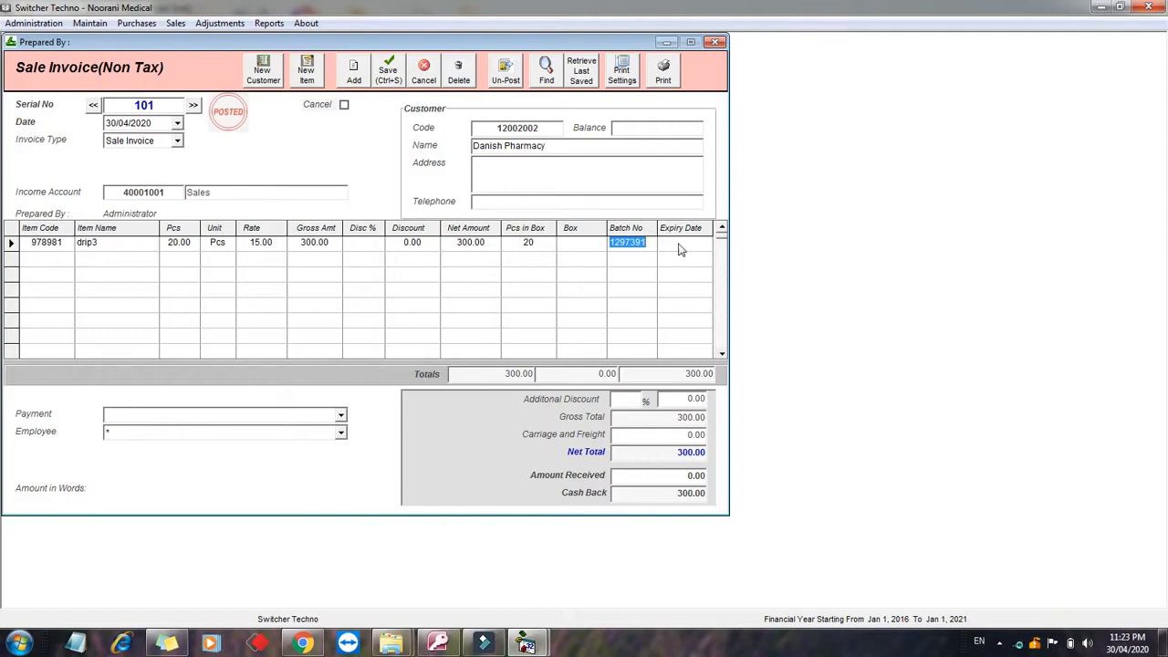
{"action": "left_click", "coordinate": [680, 244]}
{"action": "left_click", "coordinate": [374, 244]}
Step: Enter 300 as the amount received and print sale invoice 101
{"action": "left_click", "coordinate": [665, 475]}
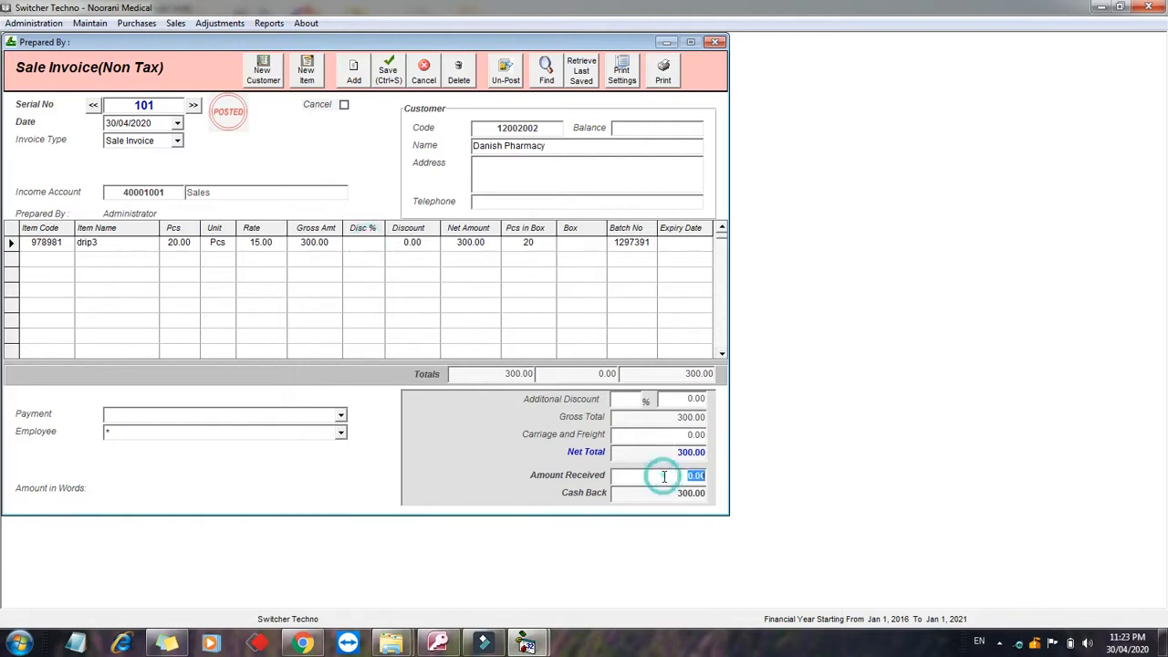
{"action": "type", "text": "300"}
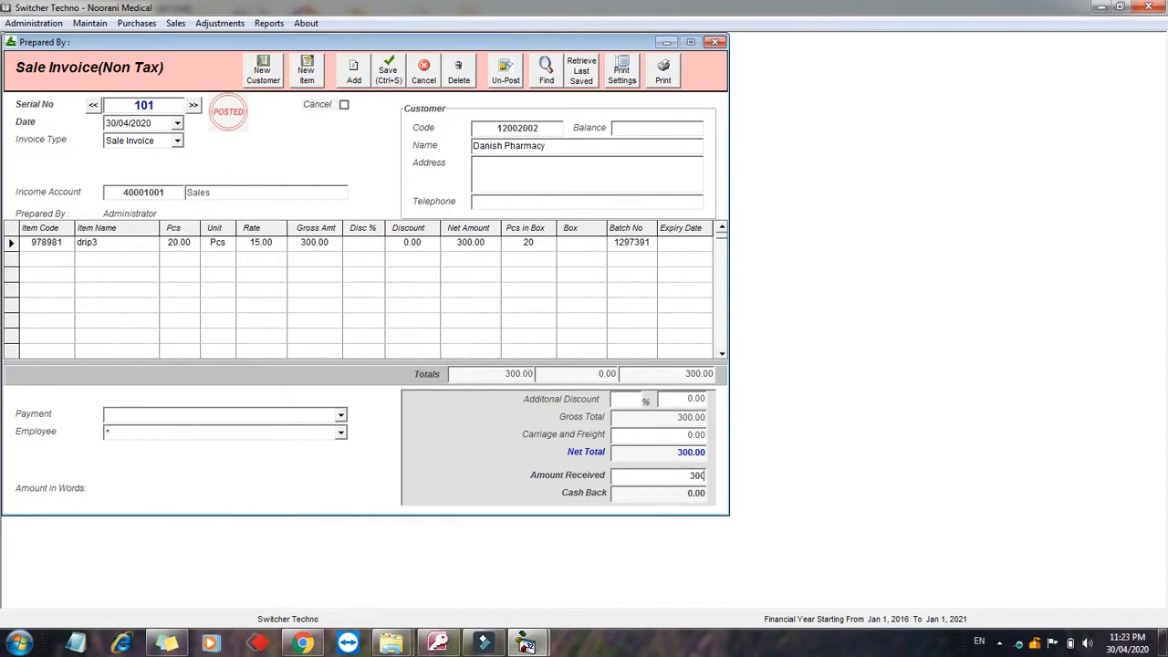
{"action": "left_click", "coordinate": [663, 69]}
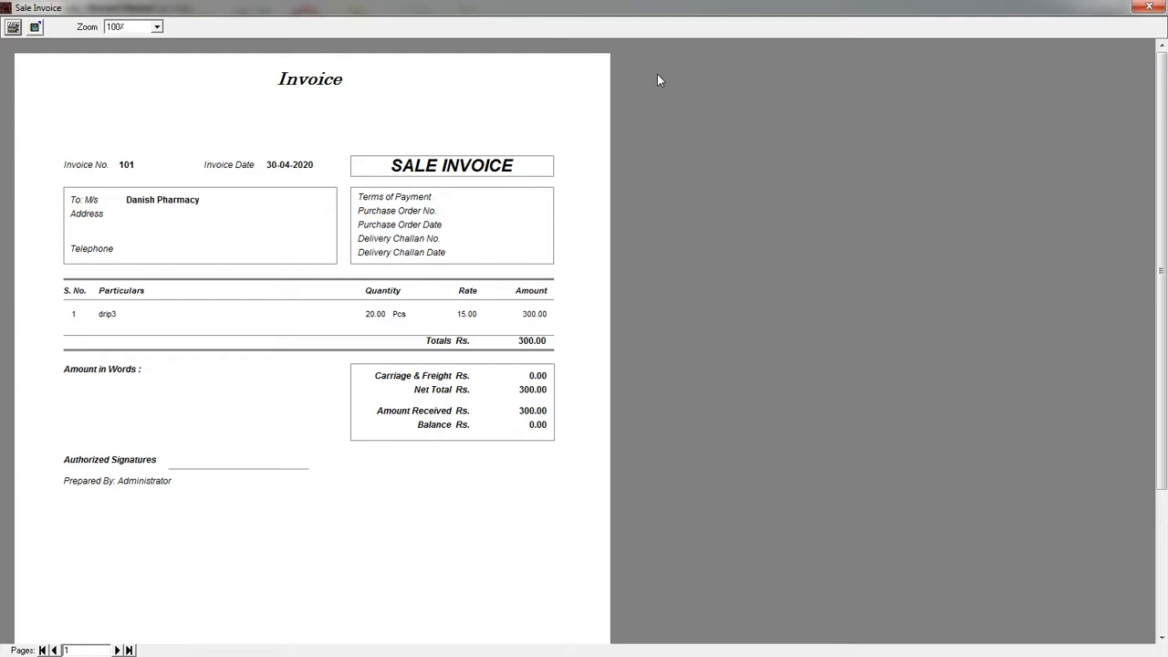
Step: Show the Inventory Balances report for all items: drip3 closing 20 Pcs valued at 4800.00
{"action": "left_click", "coordinate": [1149, 6]}
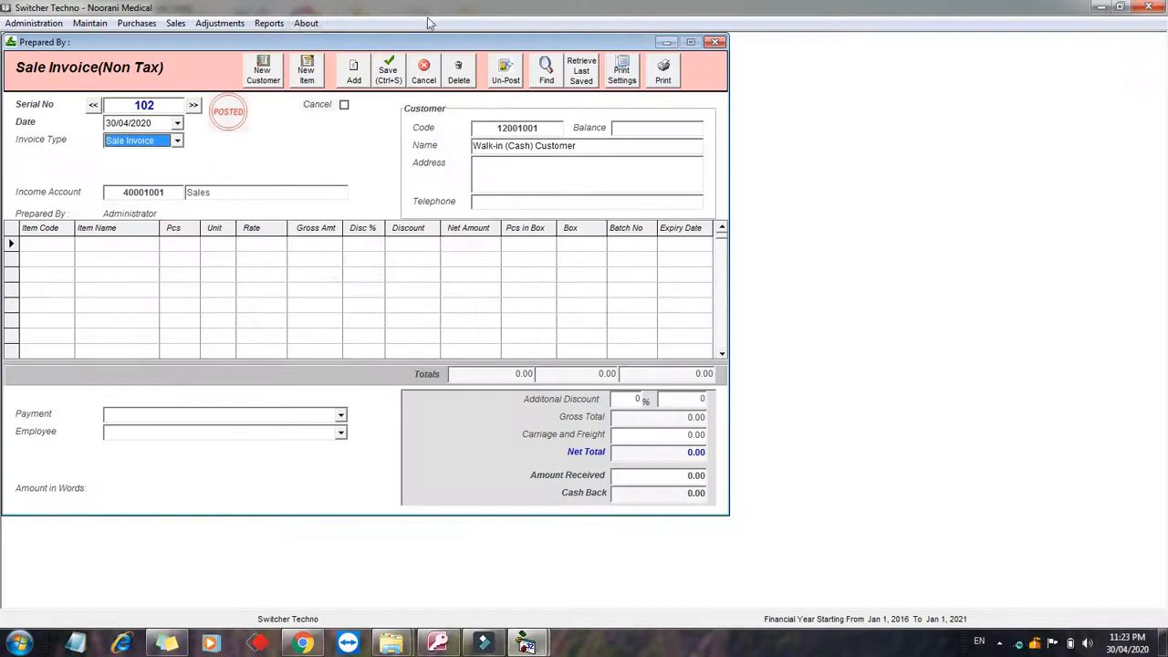
{"action": "left_click", "coordinate": [270, 23]}
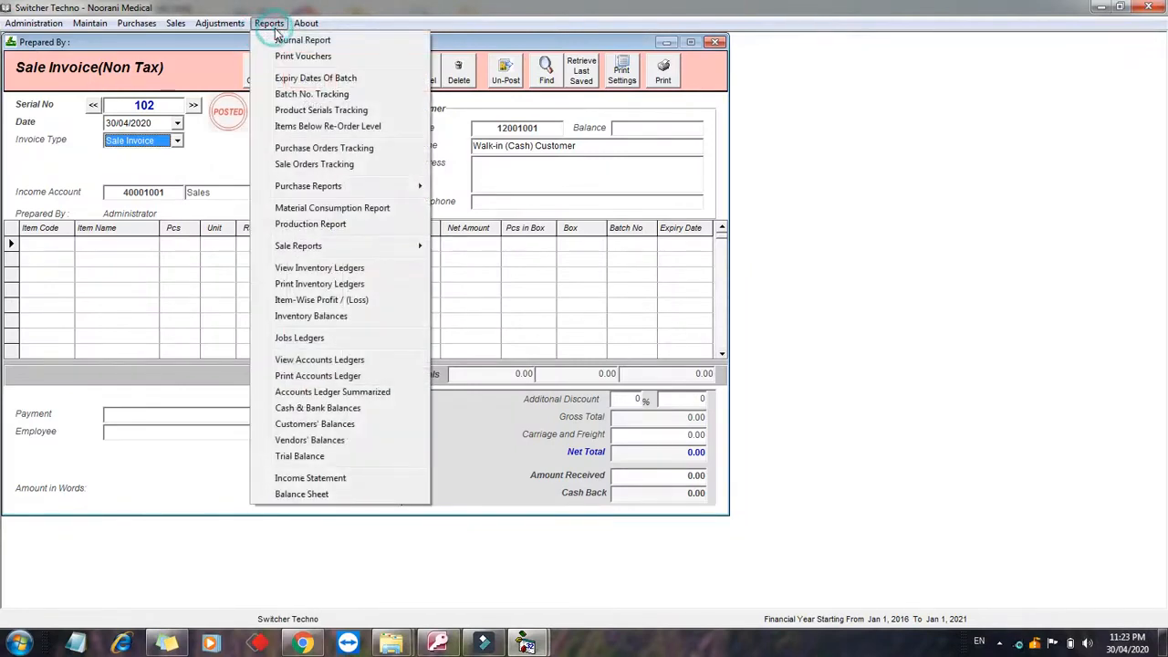
{"action": "left_click", "coordinate": [324, 315]}
{"action": "left_click", "coordinate": [568, 177]}
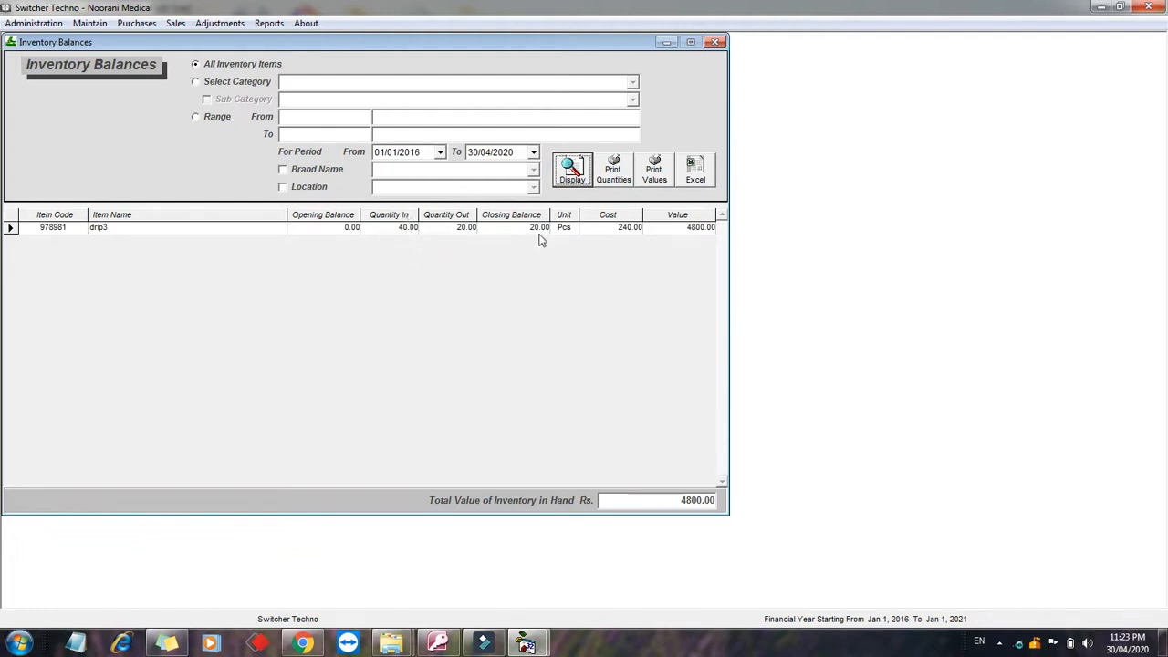
{"action": "left_click", "coordinate": [690, 502]}
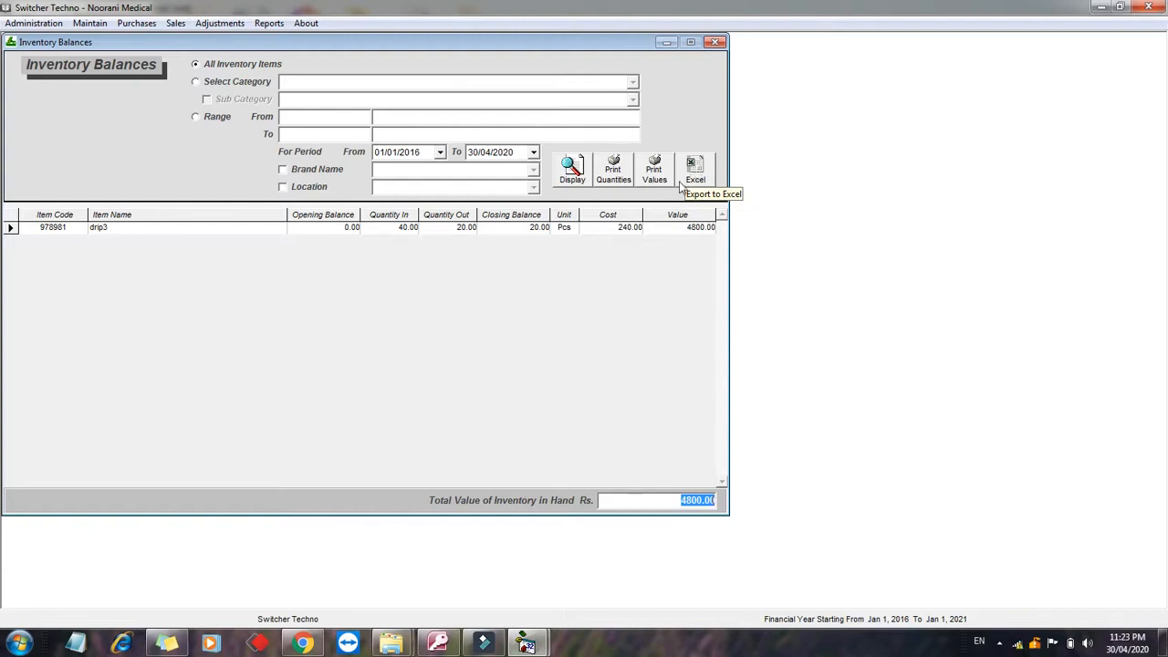
{"action": "left_click", "coordinate": [263, 24]}
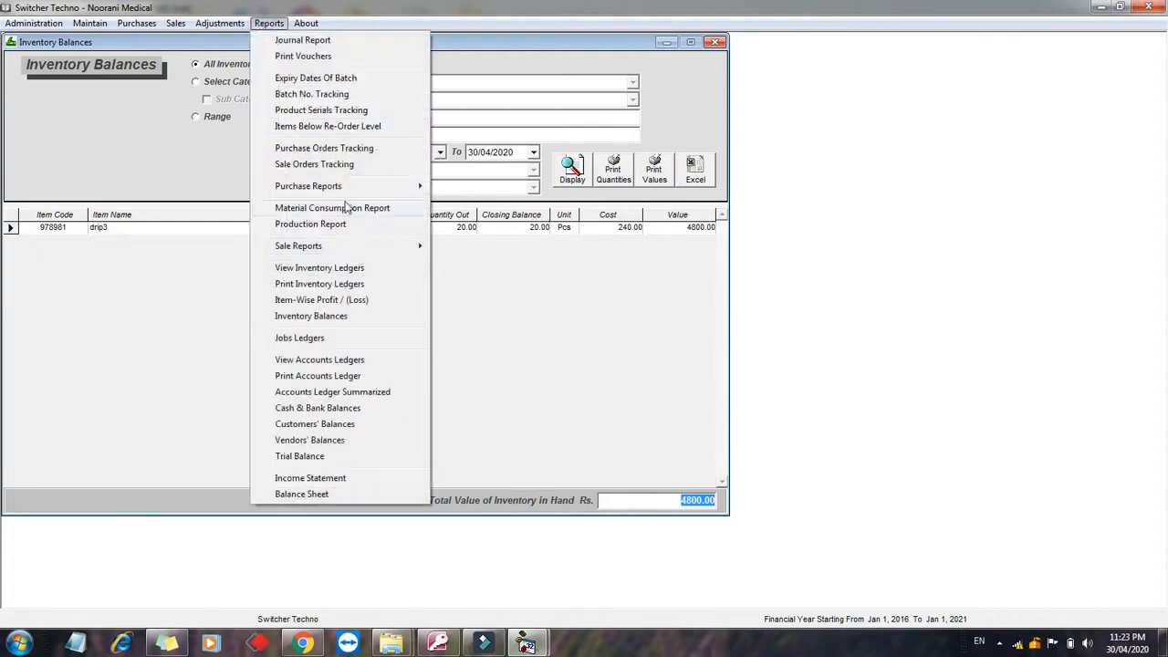
{"action": "mouse_move", "coordinate": [311, 185]}
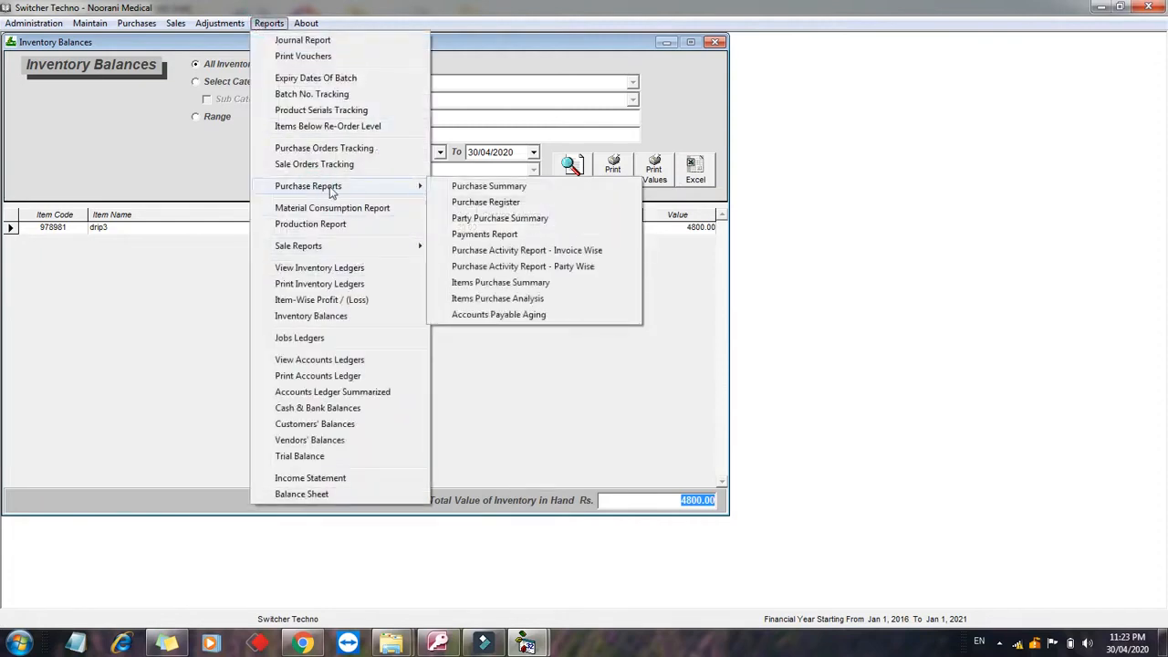
Step: Display the Purchase Summary with OWAIS PHARMACY invoice 84929 at 9,600.00 and tick the Vendor filter
{"action": "left_click", "coordinate": [455, 186]}
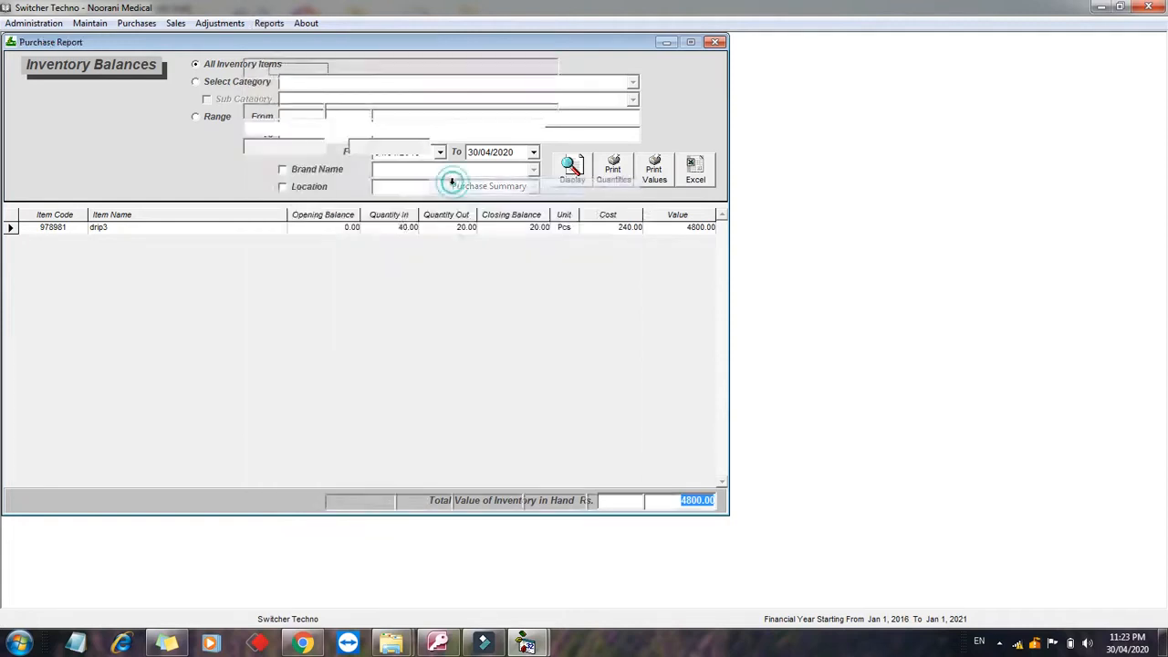
{"action": "left_click", "coordinate": [615, 108]}
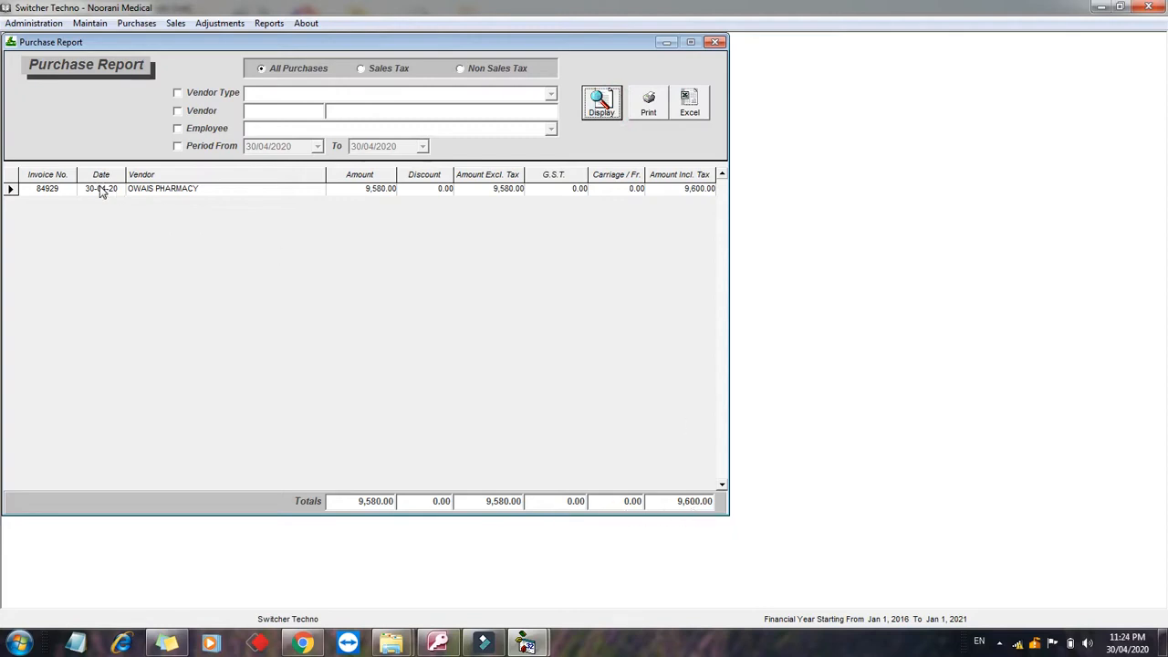
{"action": "left_click", "coordinate": [177, 110]}
{"action": "left_click", "coordinate": [261, 110]}
{"action": "type", "text": "a"}
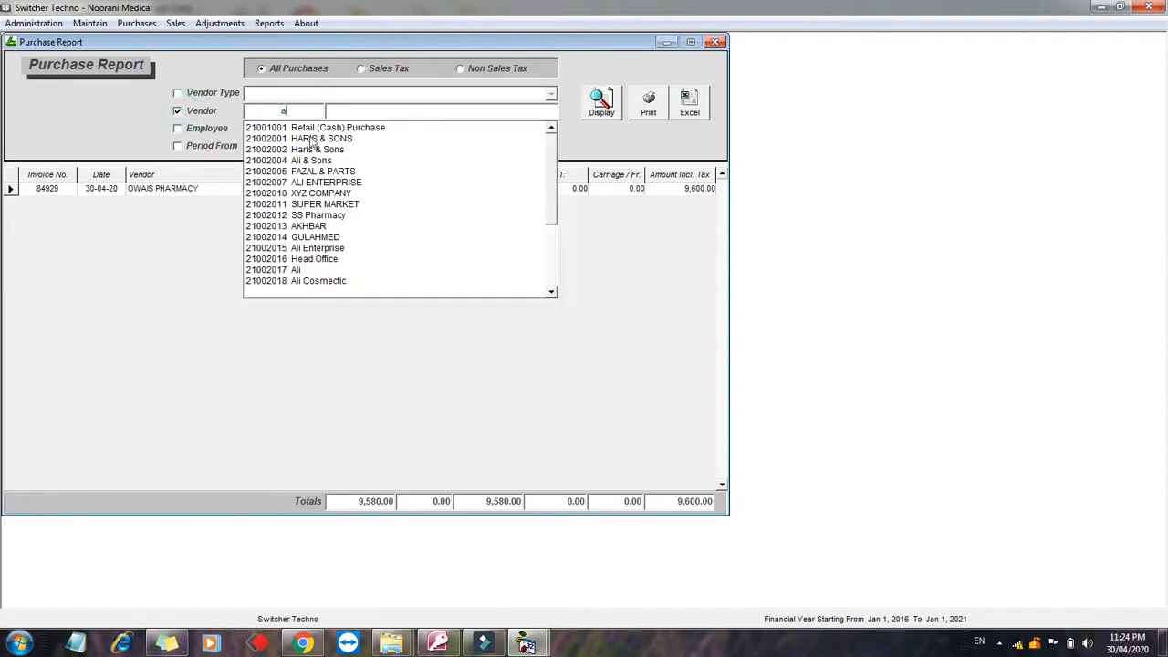
{"action": "key", "text": "BackSpace"}
Step: Tick the Period filter, keeping the start date at 30/04/2020
{"action": "left_click", "coordinate": [209, 147]}
{"action": "left_click", "coordinate": [316, 147]}
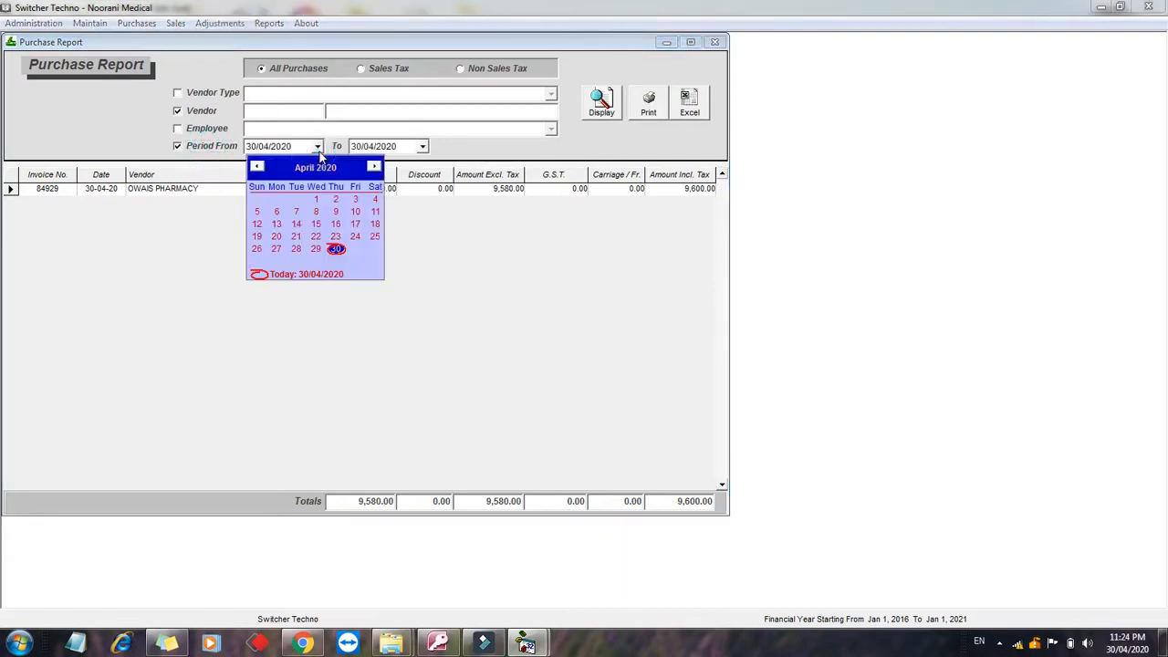
{"action": "left_click", "coordinate": [318, 149]}
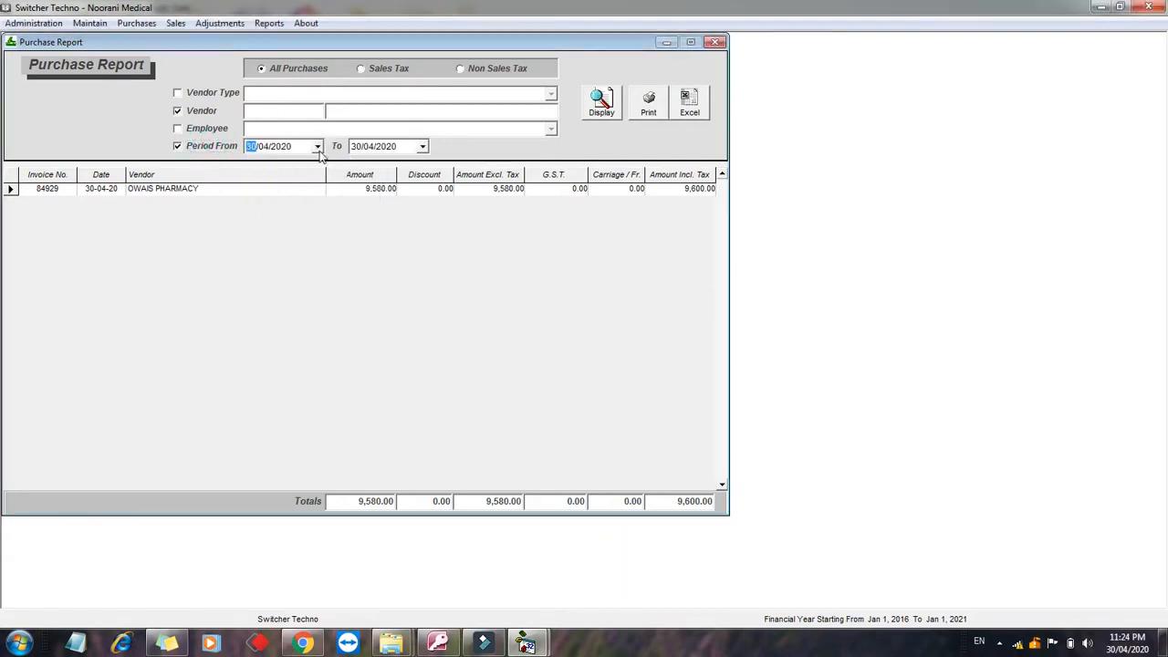
{"action": "left_click", "coordinate": [269, 24]}
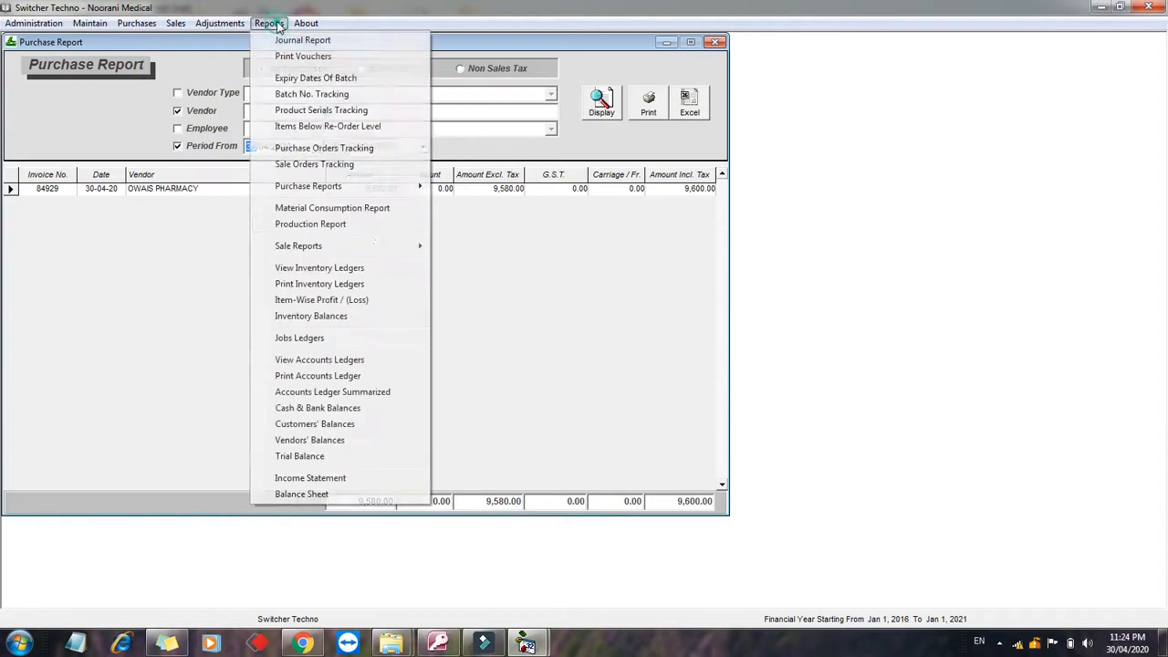
{"action": "left_click", "coordinate": [365, 244]}
Step: Display the Sale Summary showing SV 101 to Danish Pharmacy for 300, toggling Period, Customer and User filters
{"action": "left_click", "coordinate": [451, 250]}
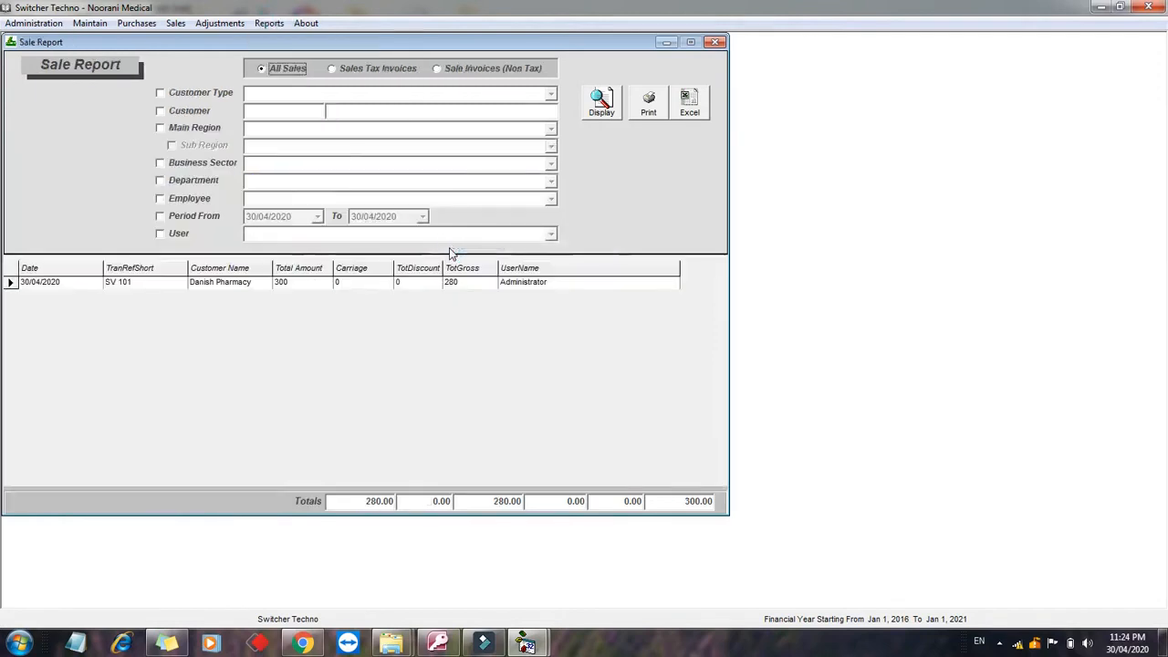
{"action": "left_click", "coordinate": [601, 102]}
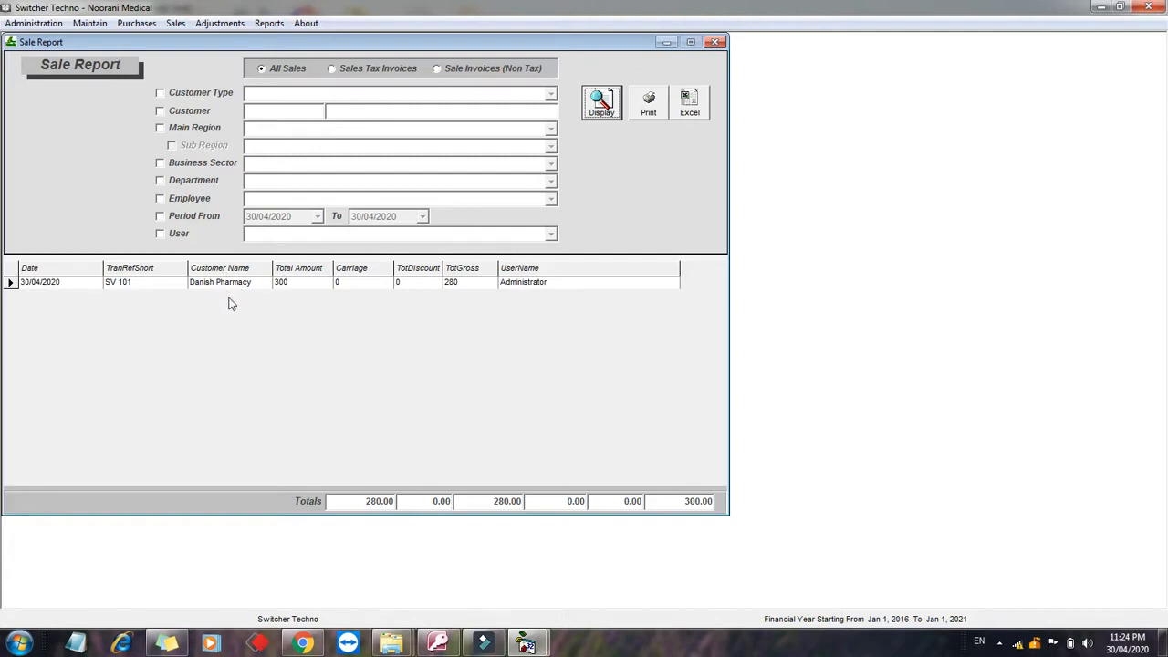
{"action": "left_click", "coordinate": [192, 217]}
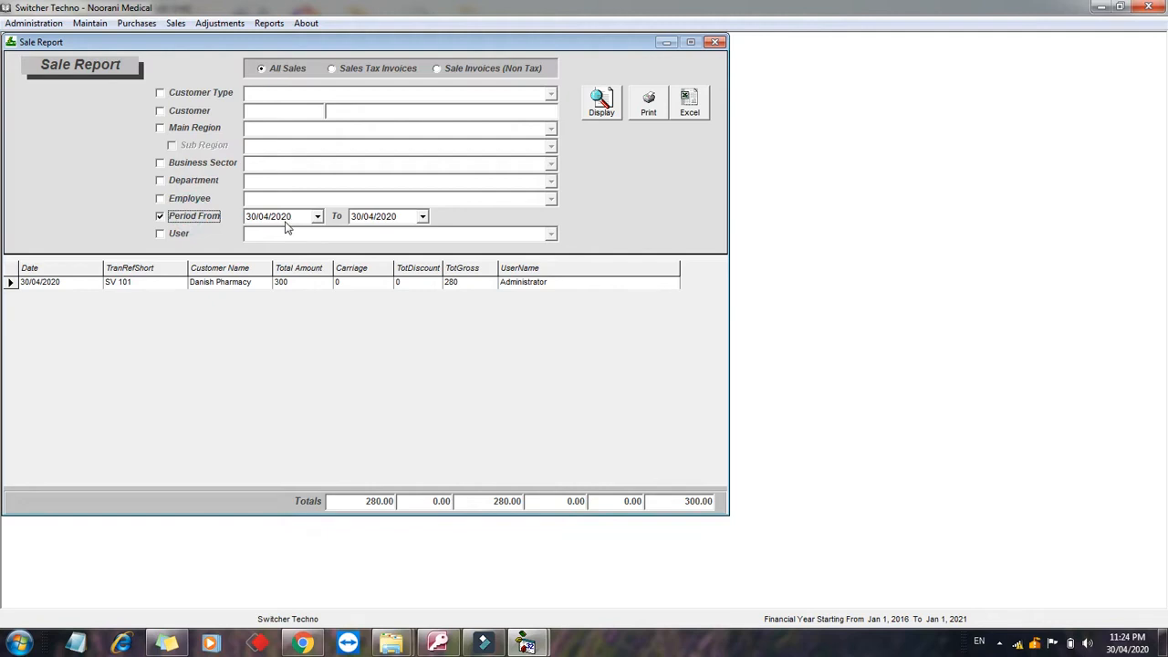
{"action": "left_click", "coordinate": [173, 110]}
{"action": "left_click", "coordinate": [262, 110]}
{"action": "left_click", "coordinate": [190, 110]}
{"action": "left_click", "coordinate": [179, 234]}
{"action": "left_click", "coordinate": [160, 217]}
{"action": "left_click", "coordinate": [159, 235]}
{"action": "left_click", "coordinate": [270, 24]}
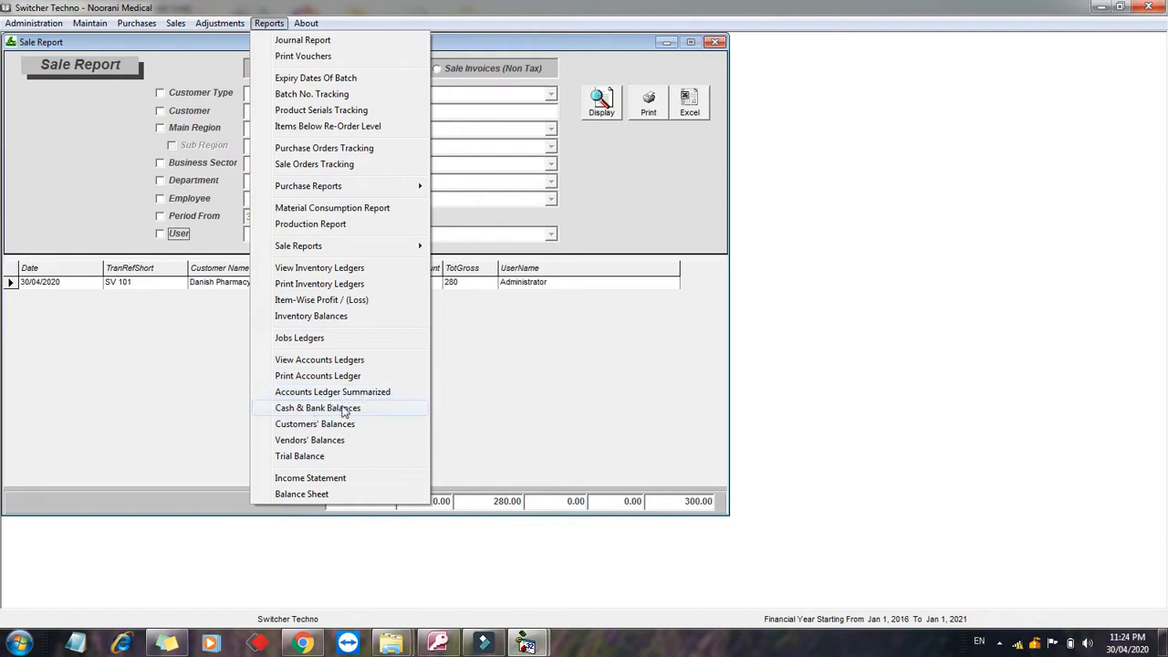
Step: View Customers' Balances, then Vendors' Balances showing OWAIS PHARMACY closing at 7000.00 credit
{"action": "left_click", "coordinate": [308, 425]}
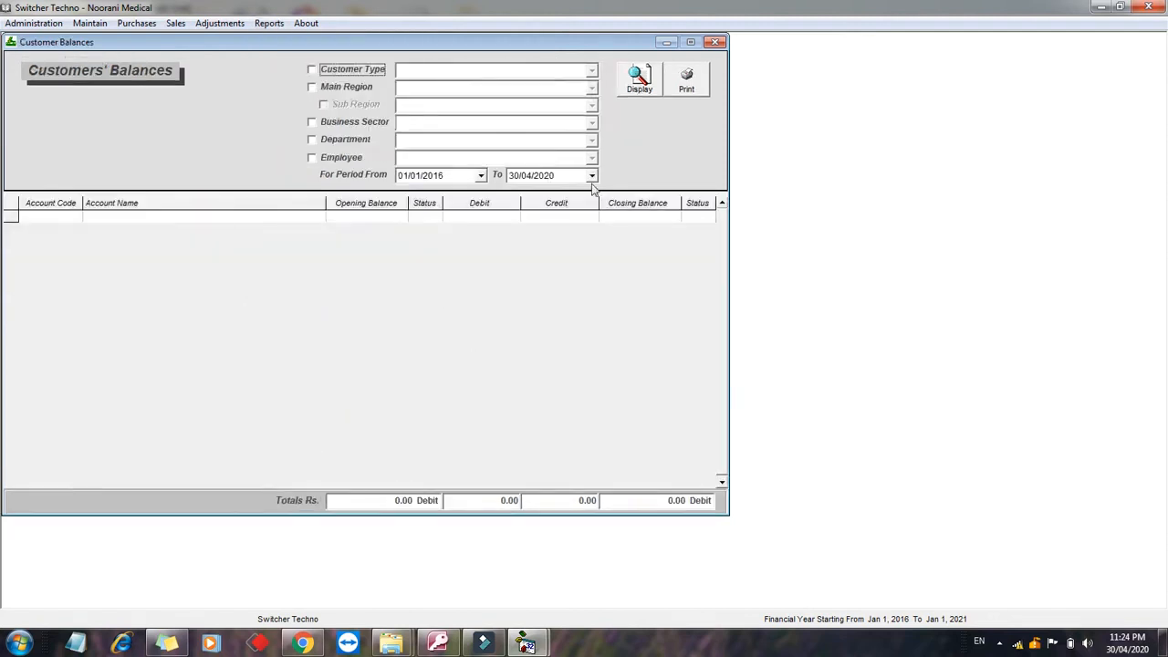
{"action": "left_click", "coordinate": [272, 24]}
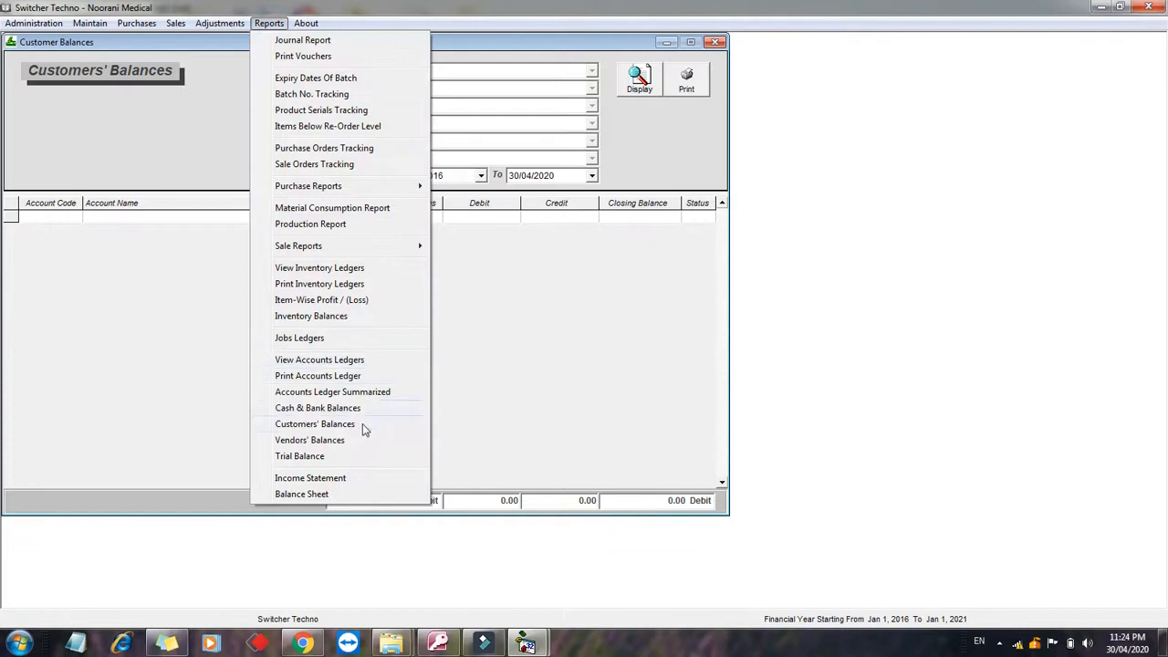
{"action": "left_click", "coordinate": [320, 440]}
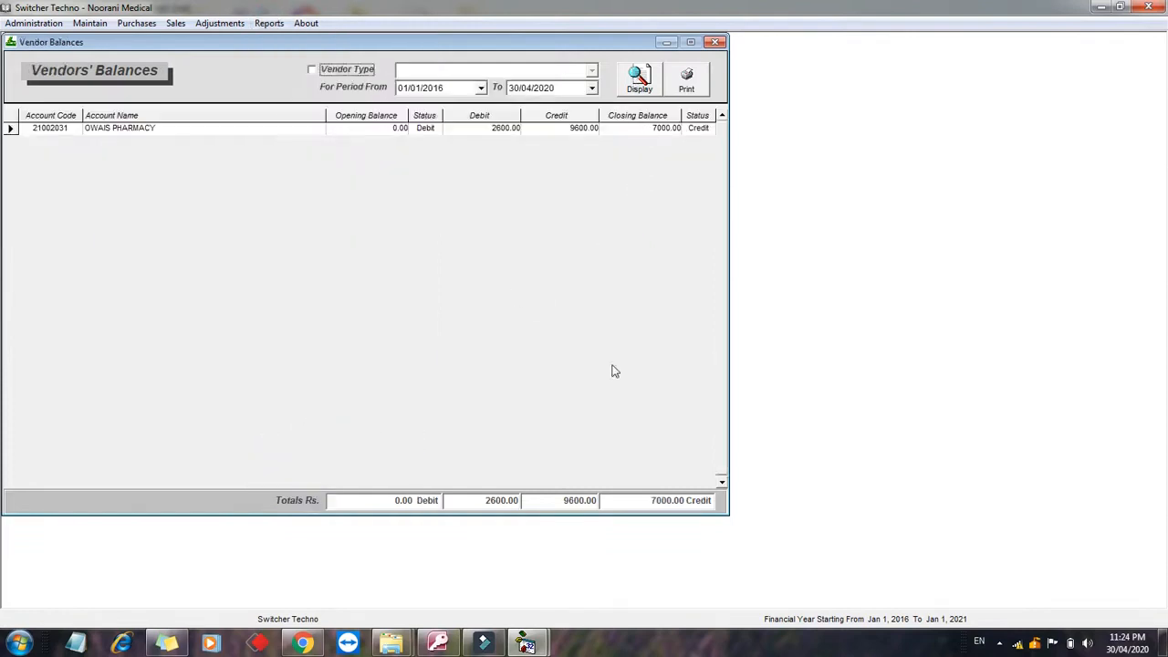
{"action": "left_click", "coordinate": [269, 23]}
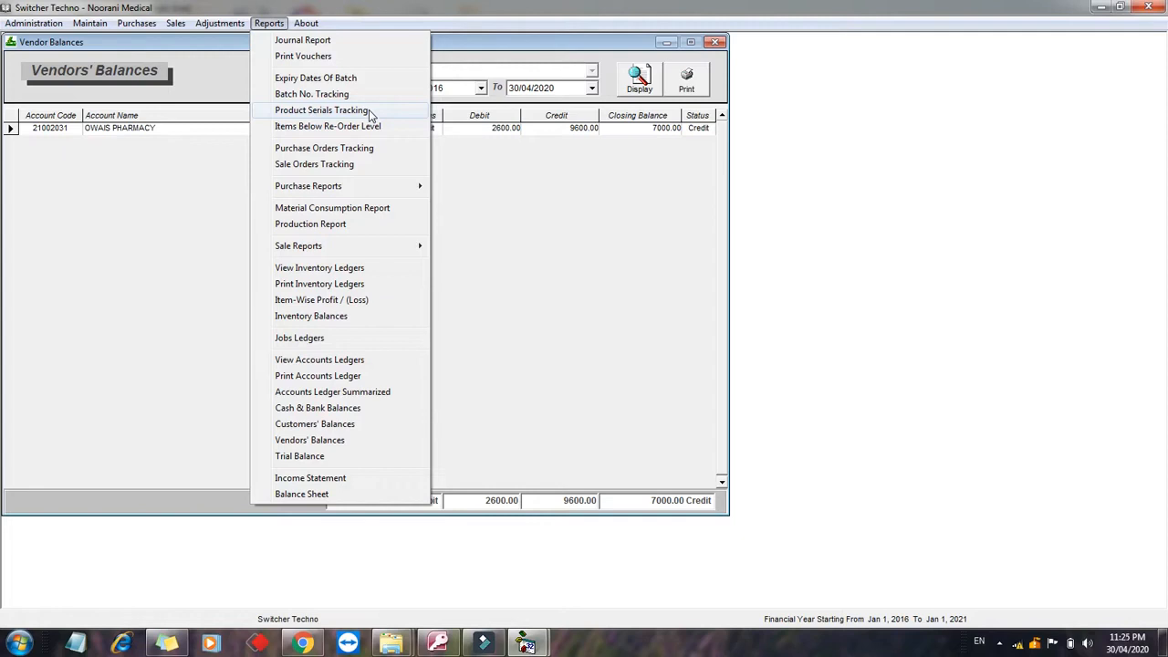
{"action": "left_click", "coordinate": [464, 189]}
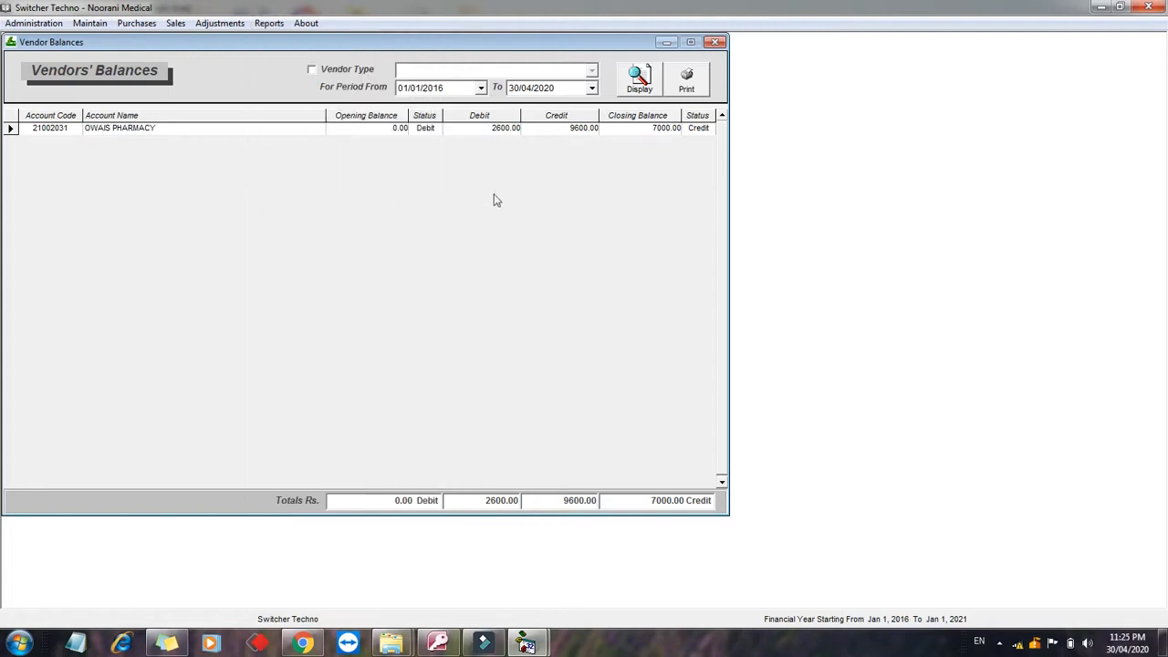
Step: Close the vendors', customers', sale, purchase and inventory reports and the sale invoice form
{"action": "left_click", "coordinate": [718, 43]}
{"action": "left_click", "coordinate": [717, 43]}
{"action": "left_click", "coordinate": [718, 43]}
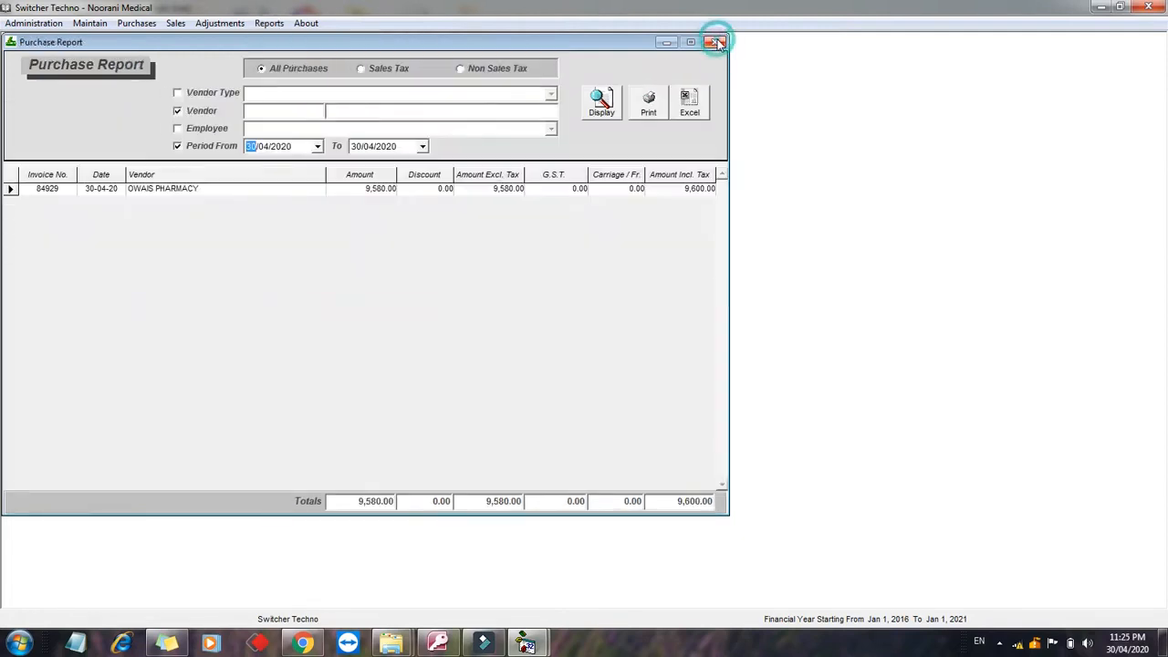
{"action": "left_click", "coordinate": [717, 43]}
{"action": "left_click", "coordinate": [717, 43]}
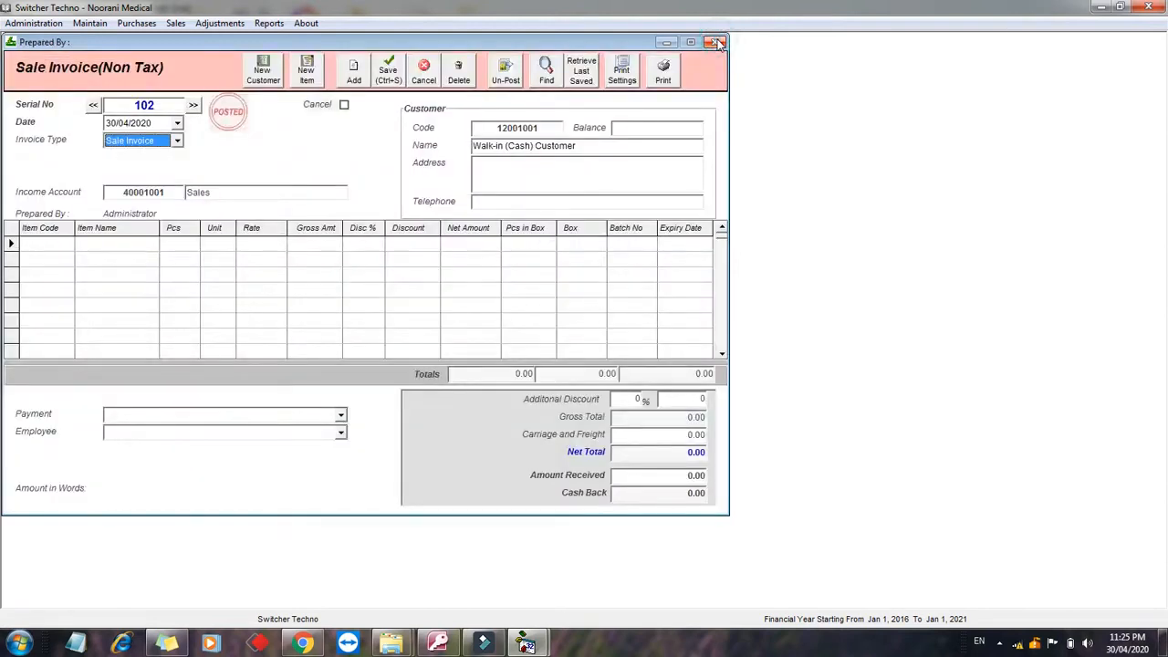
{"action": "left_click", "coordinate": [717, 43]}
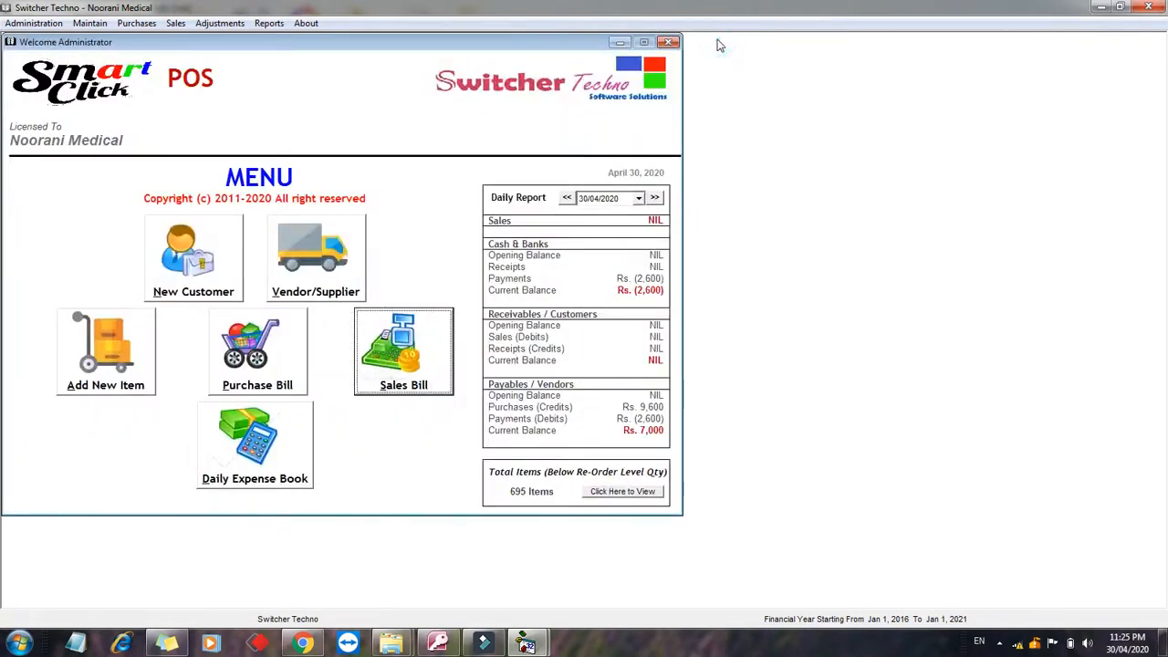
Step: Switch to Wondershare Filmora and bring up the screen recorder's stop menu from the system tray
{"action": "mouse_move", "coordinate": [487, 644]}
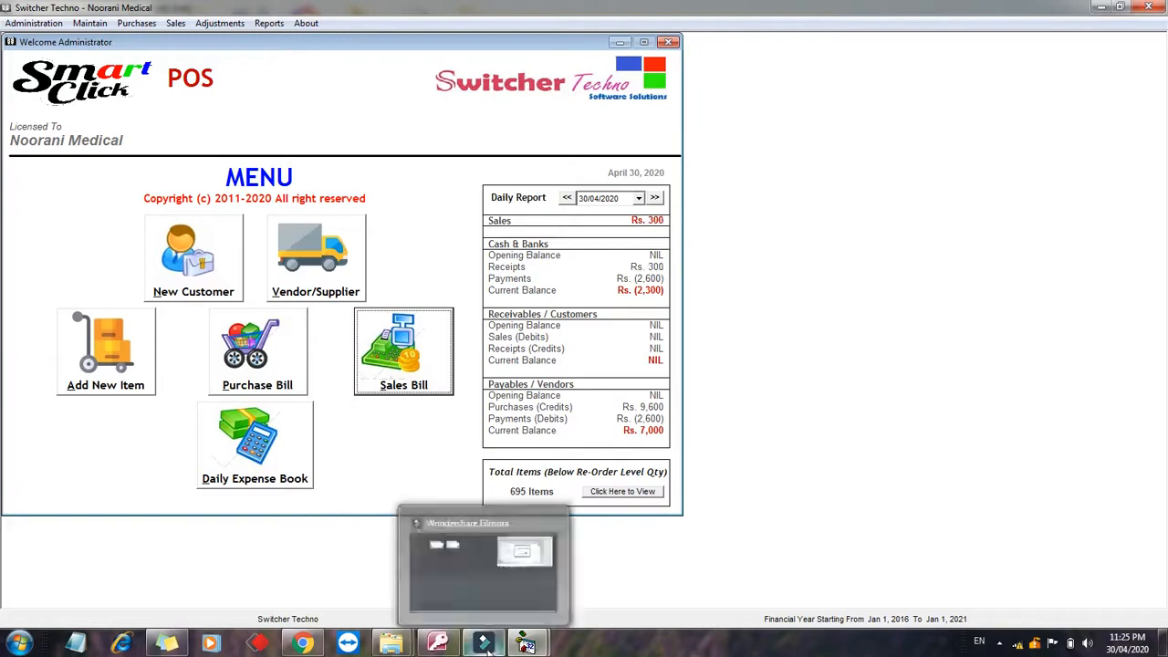
{"action": "left_click", "coordinate": [488, 648]}
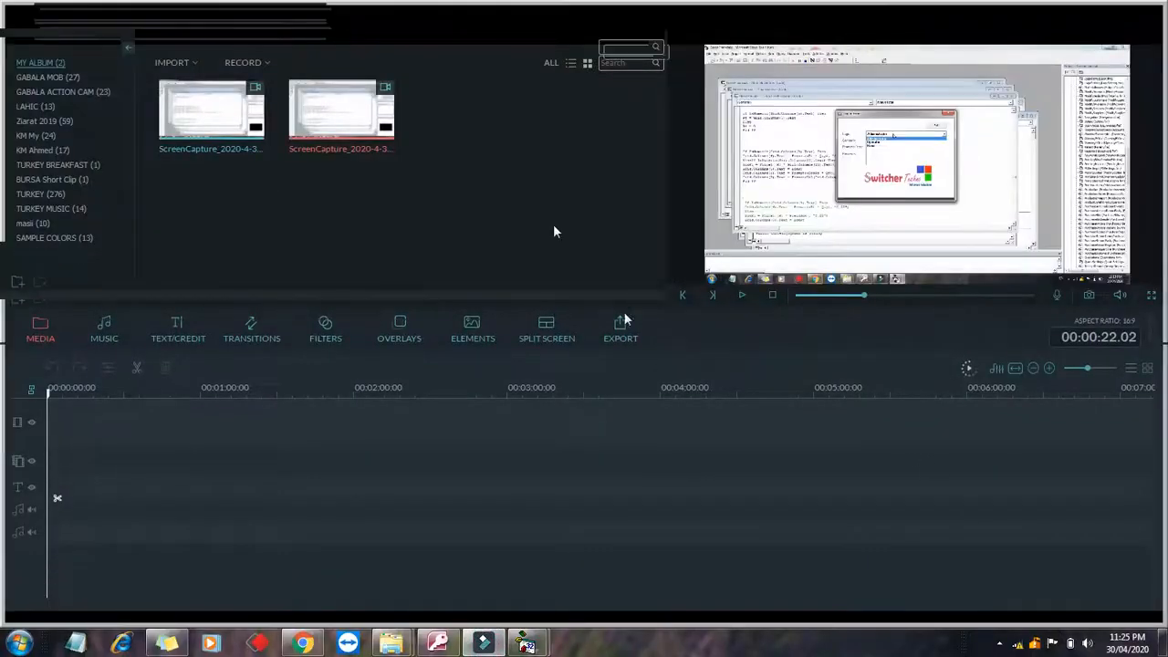
{"action": "left_click", "coordinate": [258, 56]}
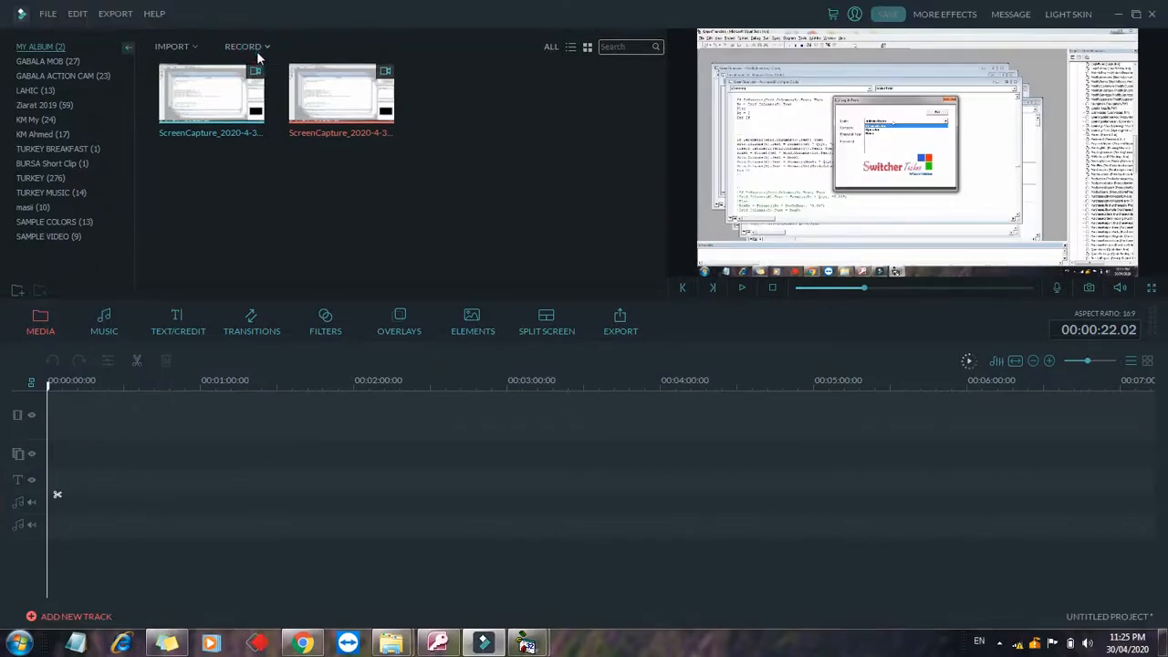
{"action": "left_click", "coordinate": [998, 643]}
{"action": "right_click", "coordinate": [976, 571]}
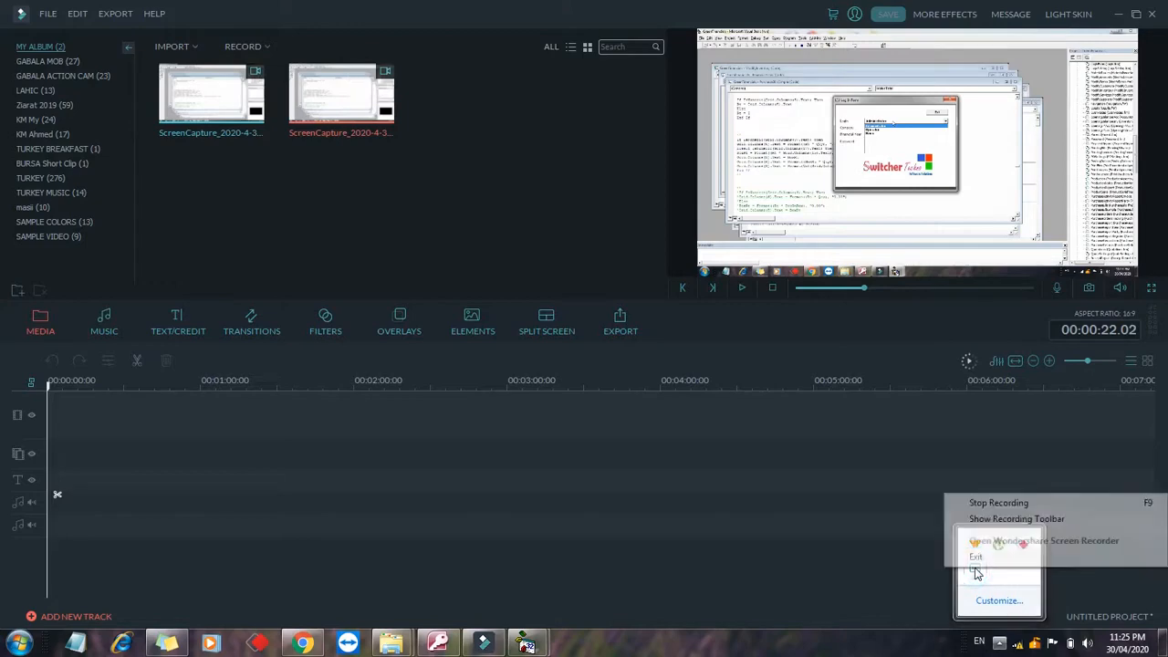